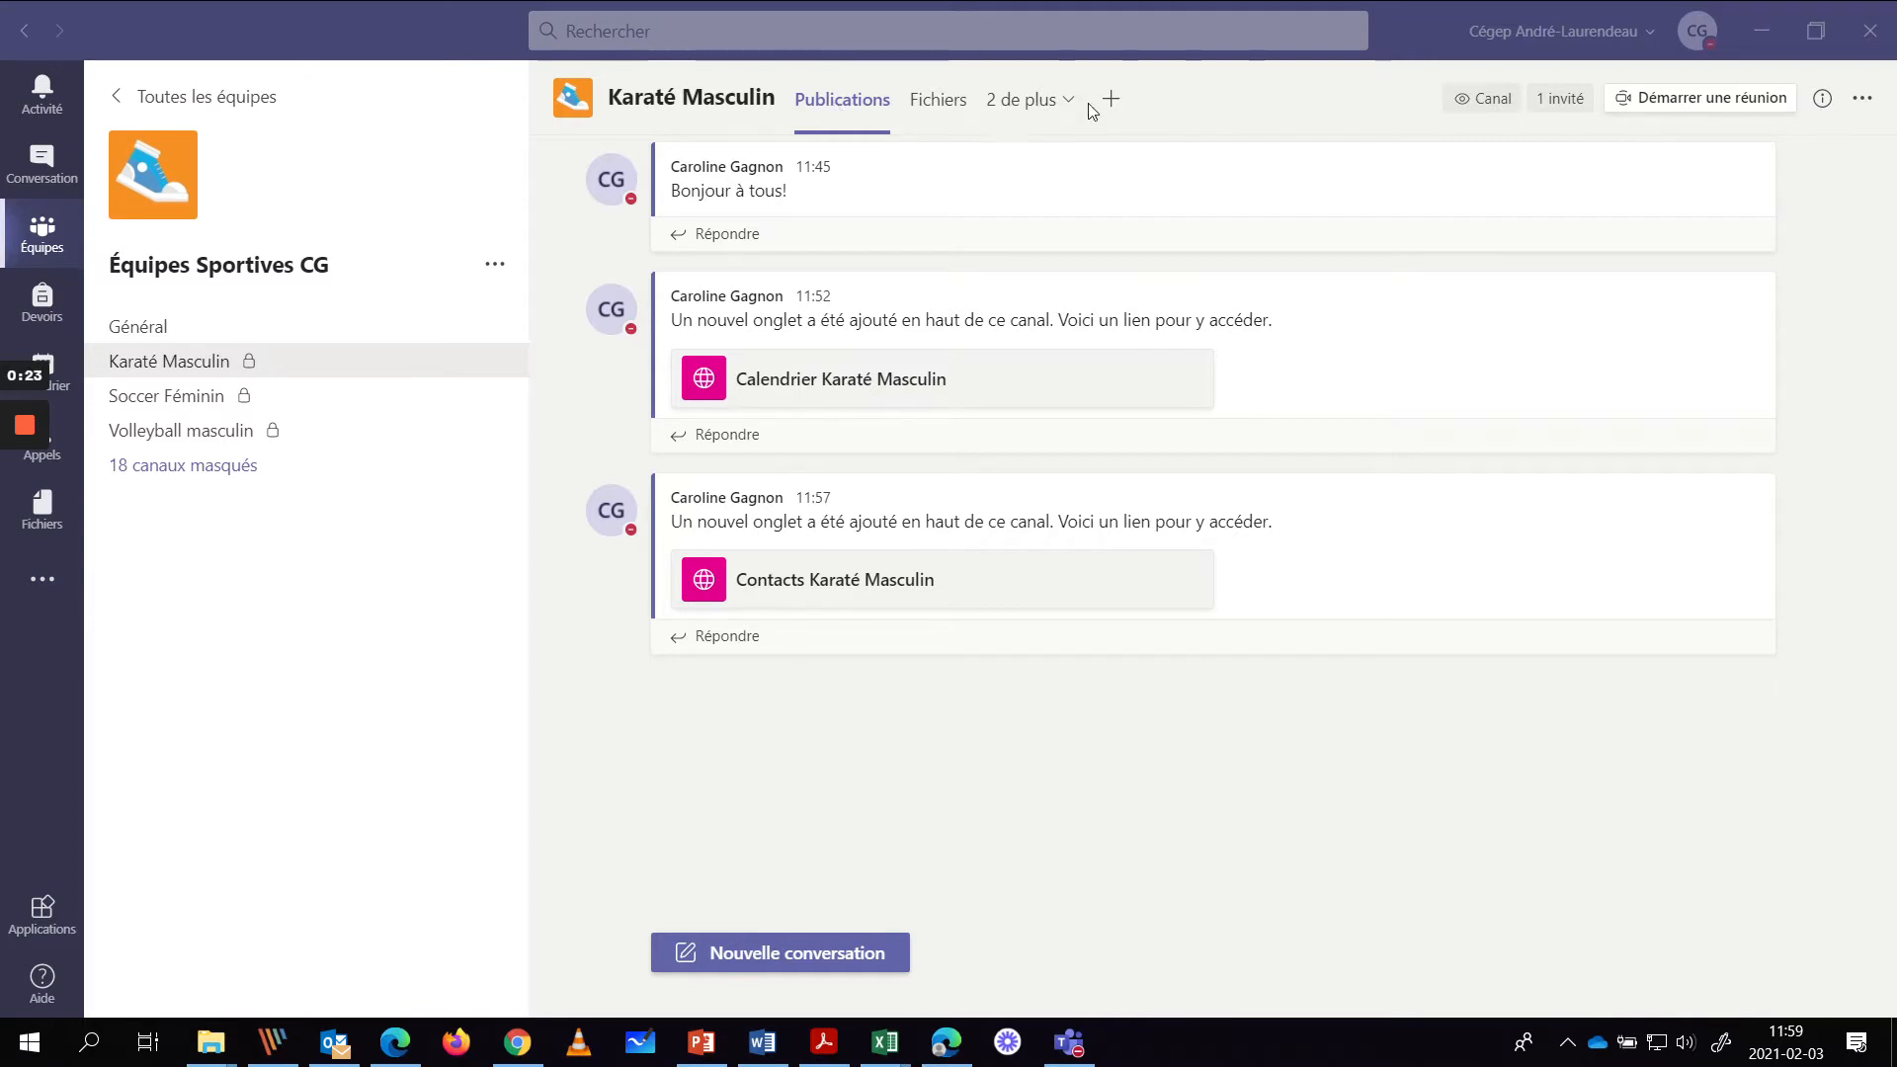
- Show the Karaté Masculin channel's '2 de plus' overflow list of additional tabs
{"action": "left_click", "coordinate": [1057, 107]}
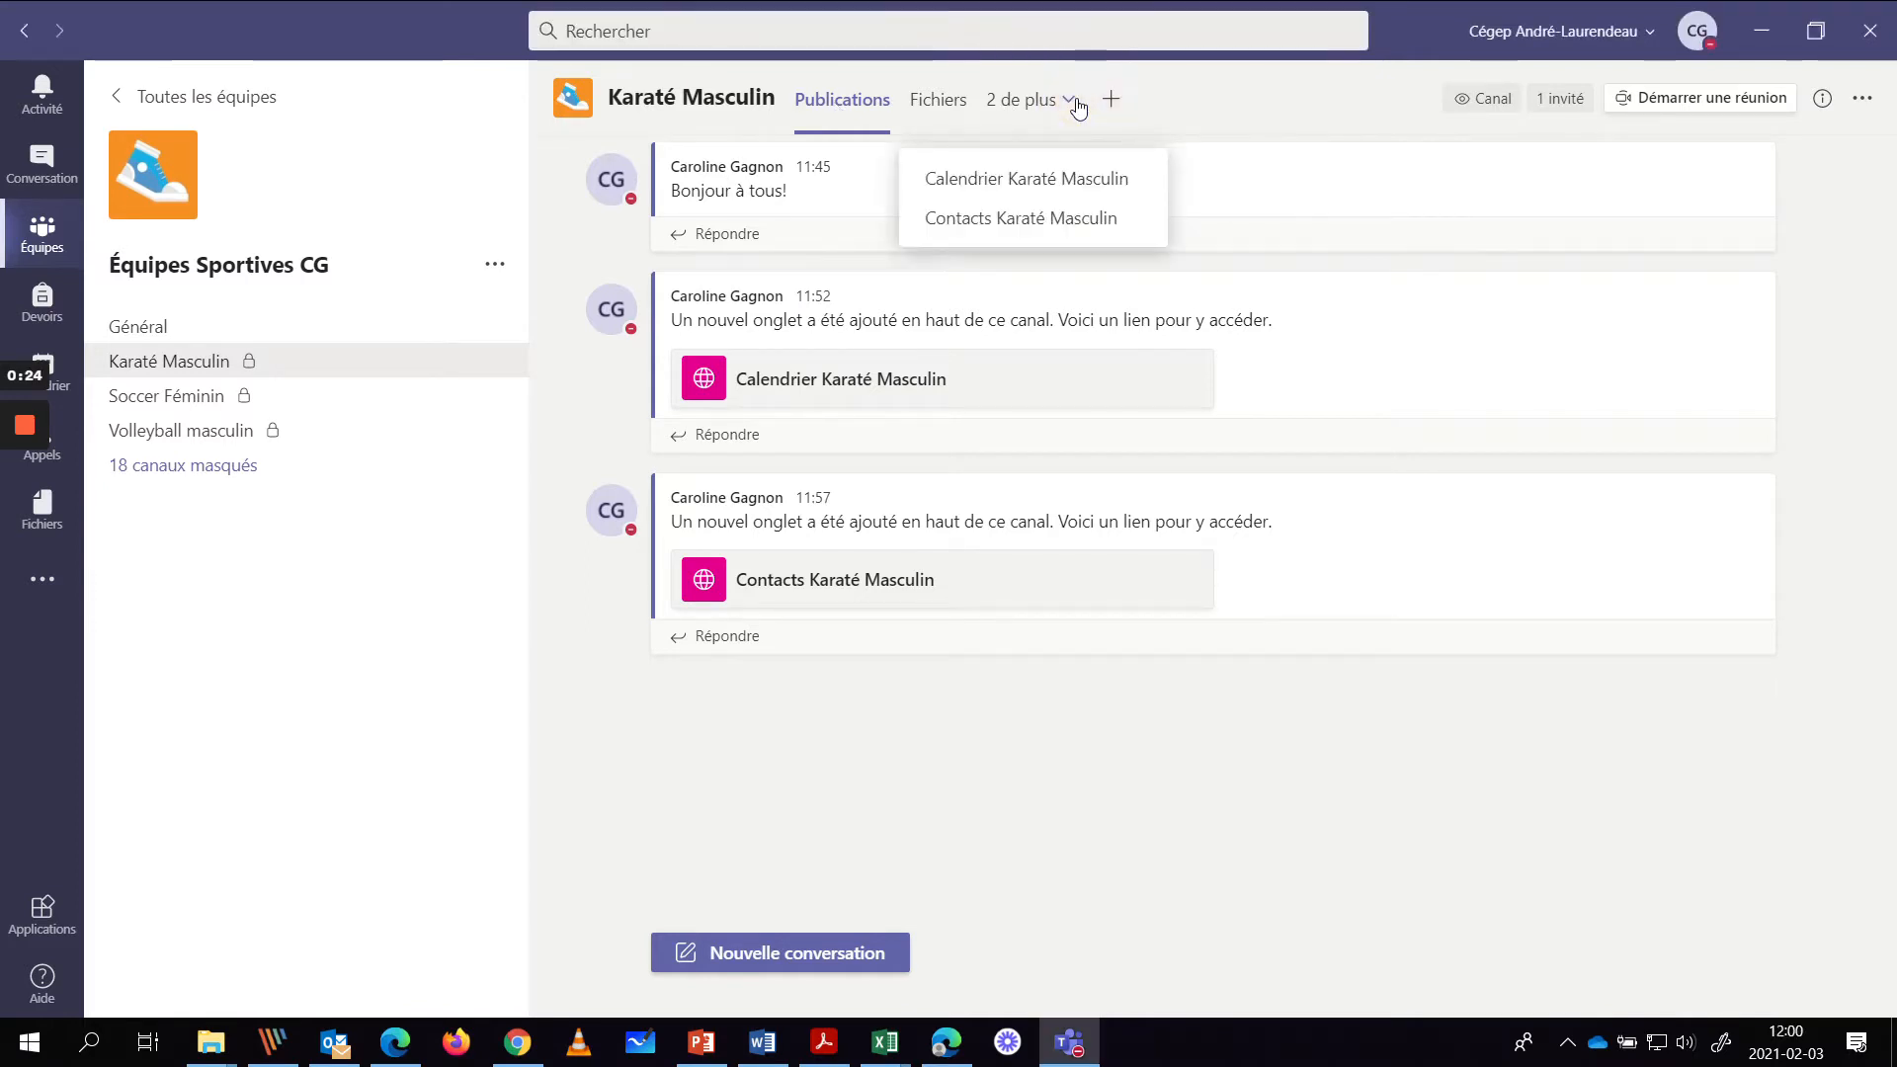
- Open the Contacts Karaté Masculin tab and list the column types available under Ajouter une colonne
{"action": "left_click", "coordinate": [1039, 219]}
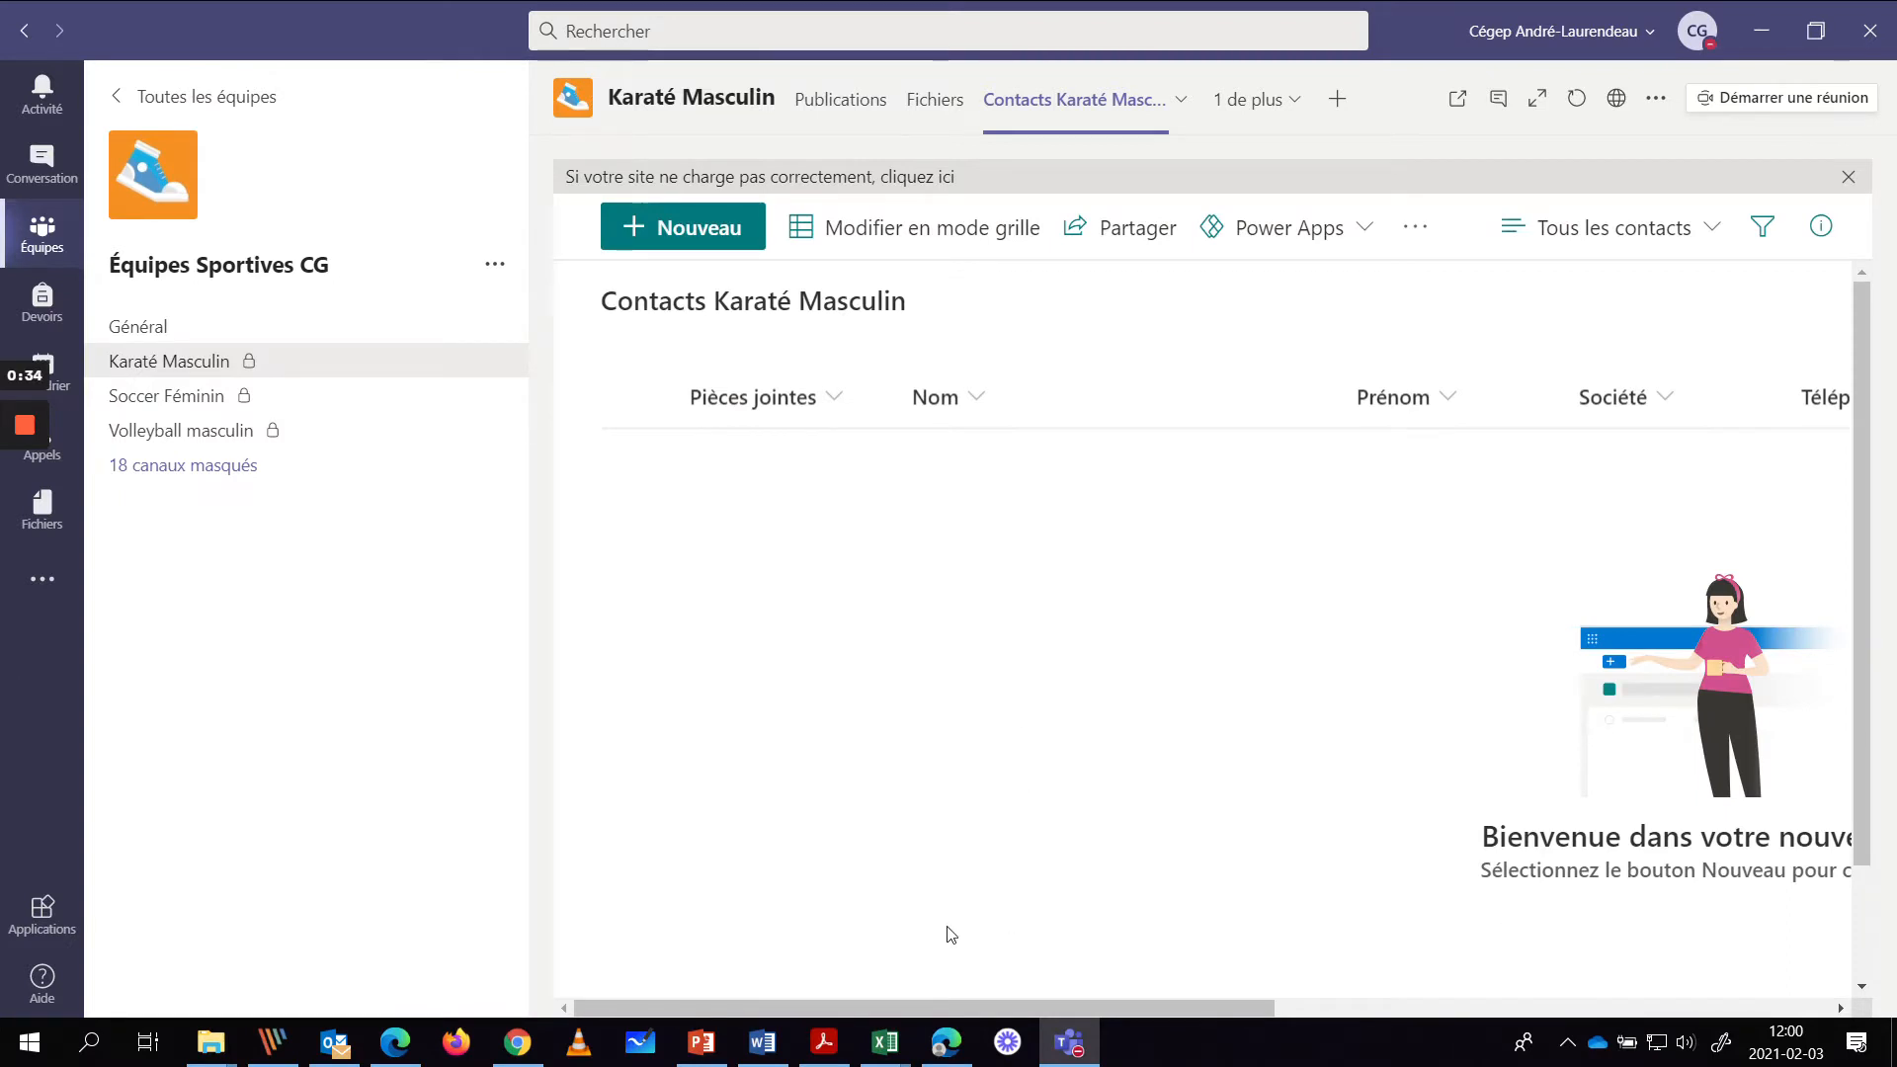
{"action": "left_click_drag", "start_coordinate": [944, 1008], "coordinate": [1503, 1028]}
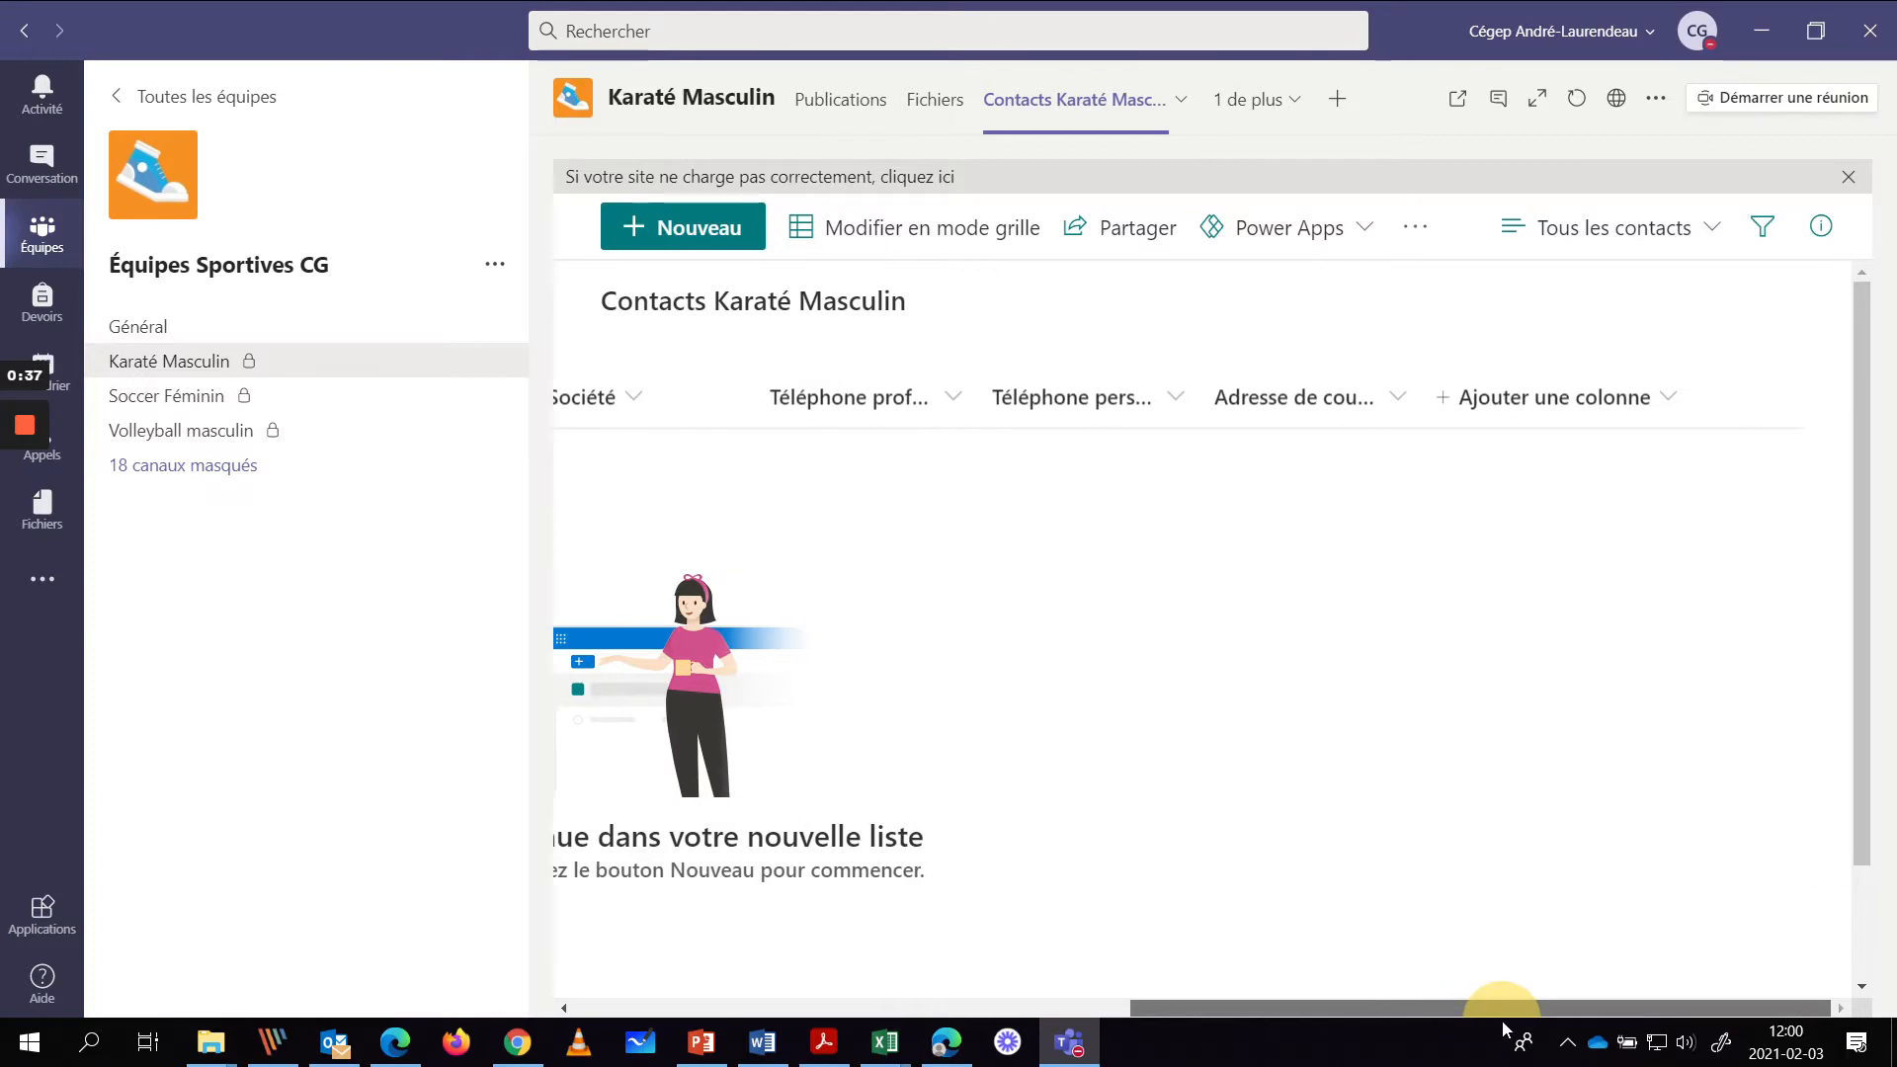
{"action": "left_click", "coordinate": [1667, 400]}
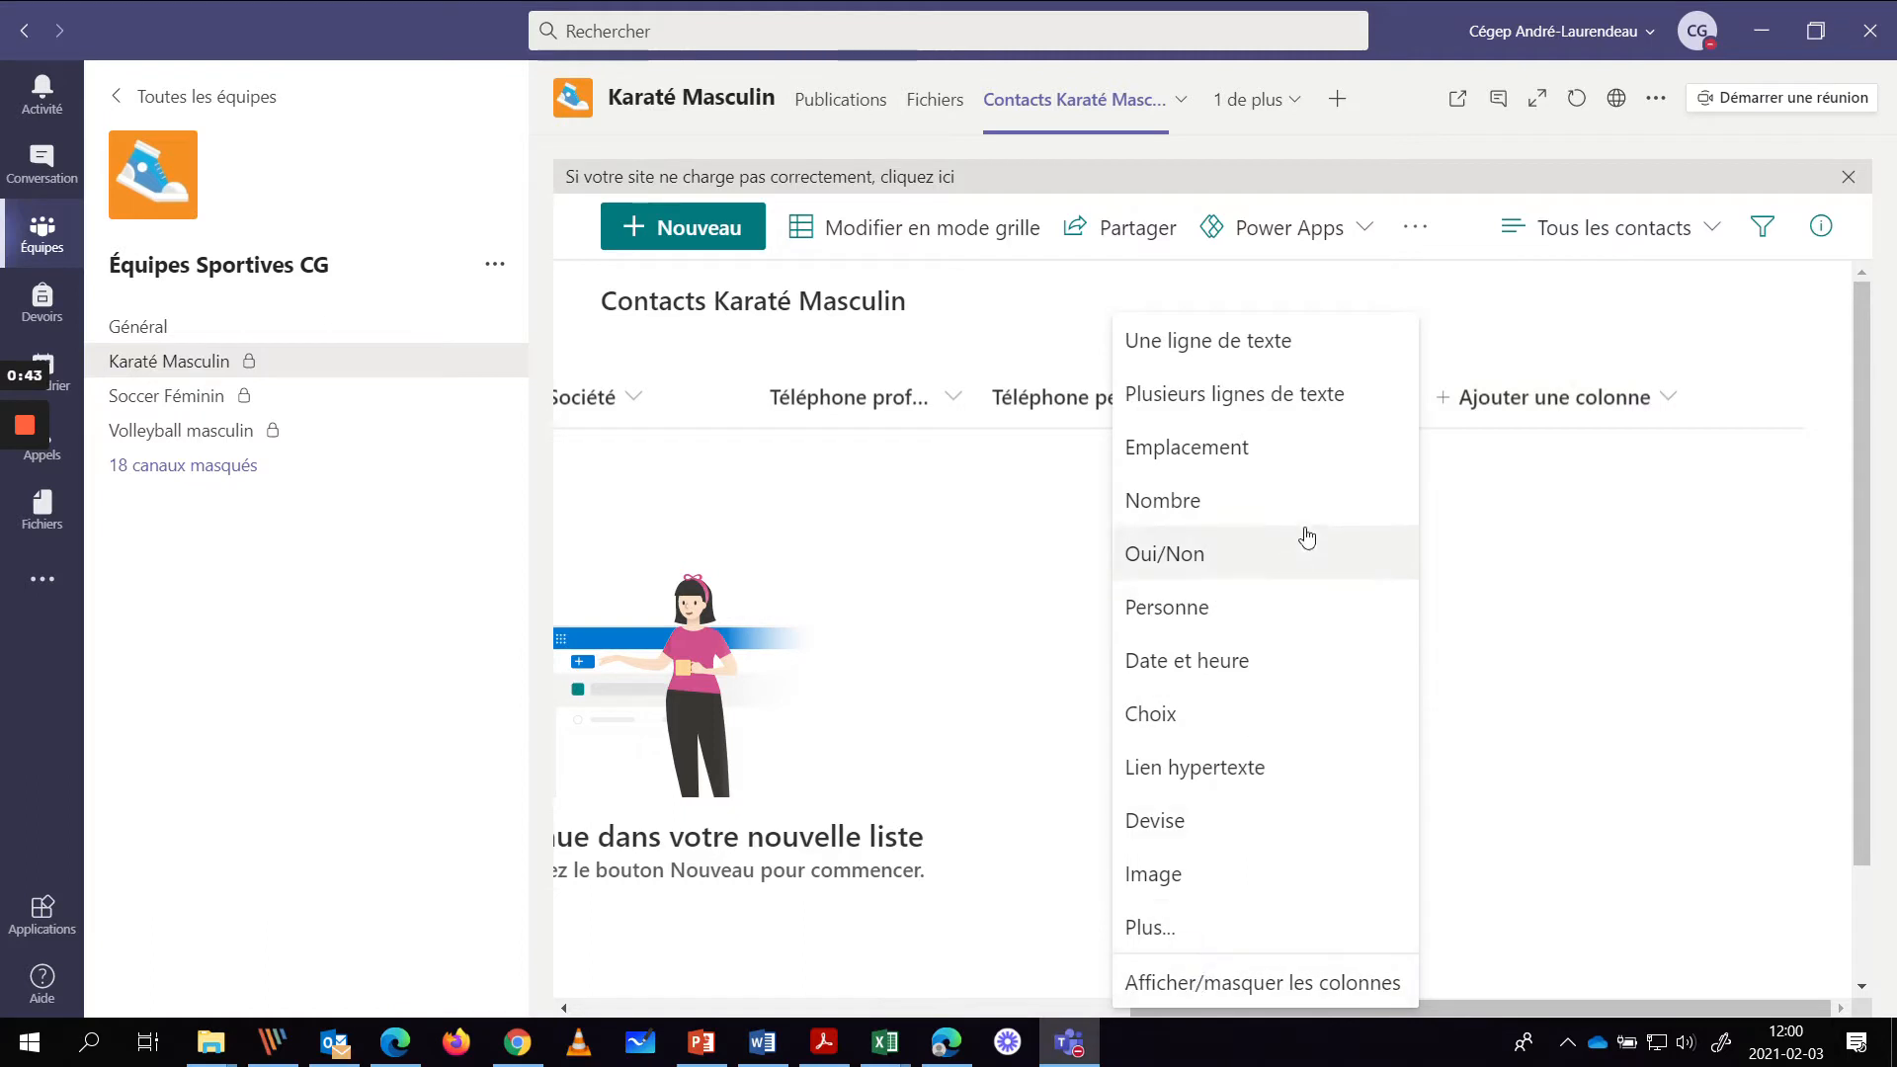
- In Afficher/masquer les colonnes, hide Pièces jointes and Société and move them below Adresse de courrier
{"action": "left_click", "coordinate": [1174, 989]}
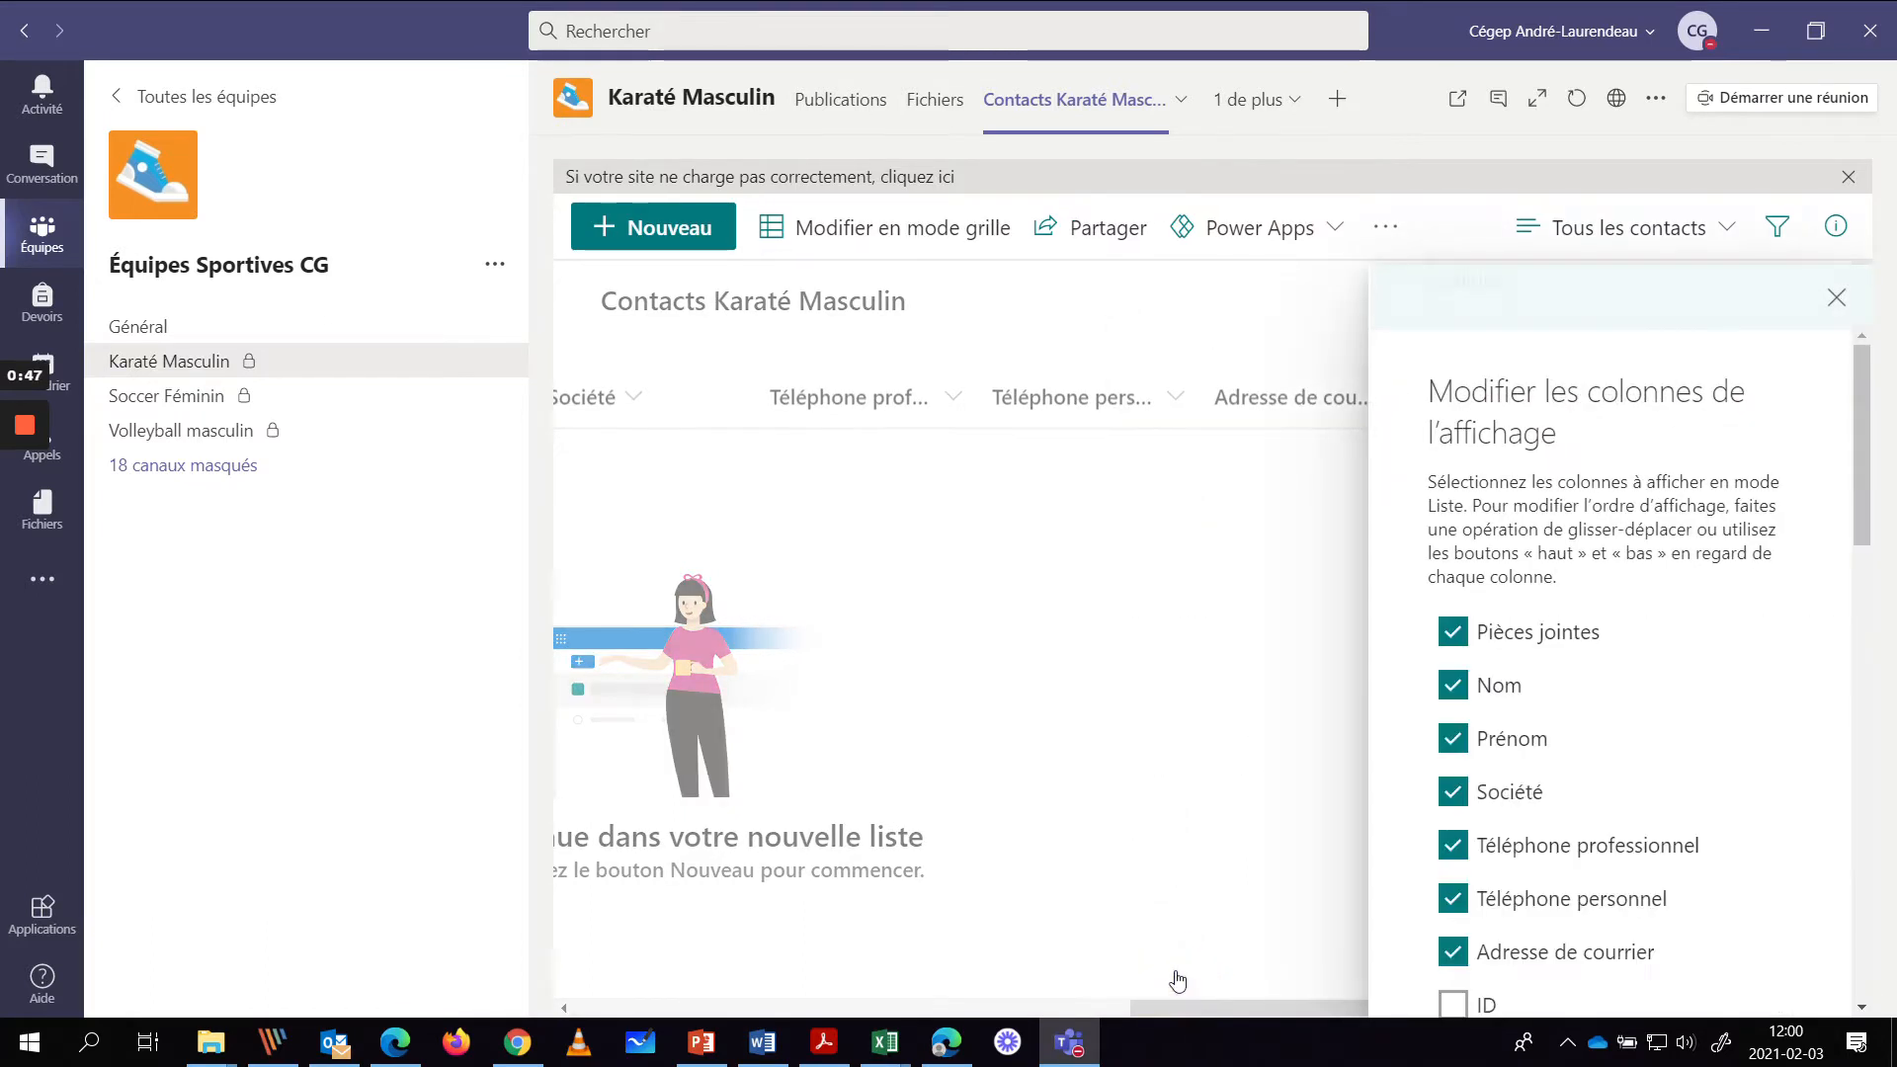
{"action": "left_click_drag", "start_coordinate": [1864, 461], "coordinate": [1864, 514]}
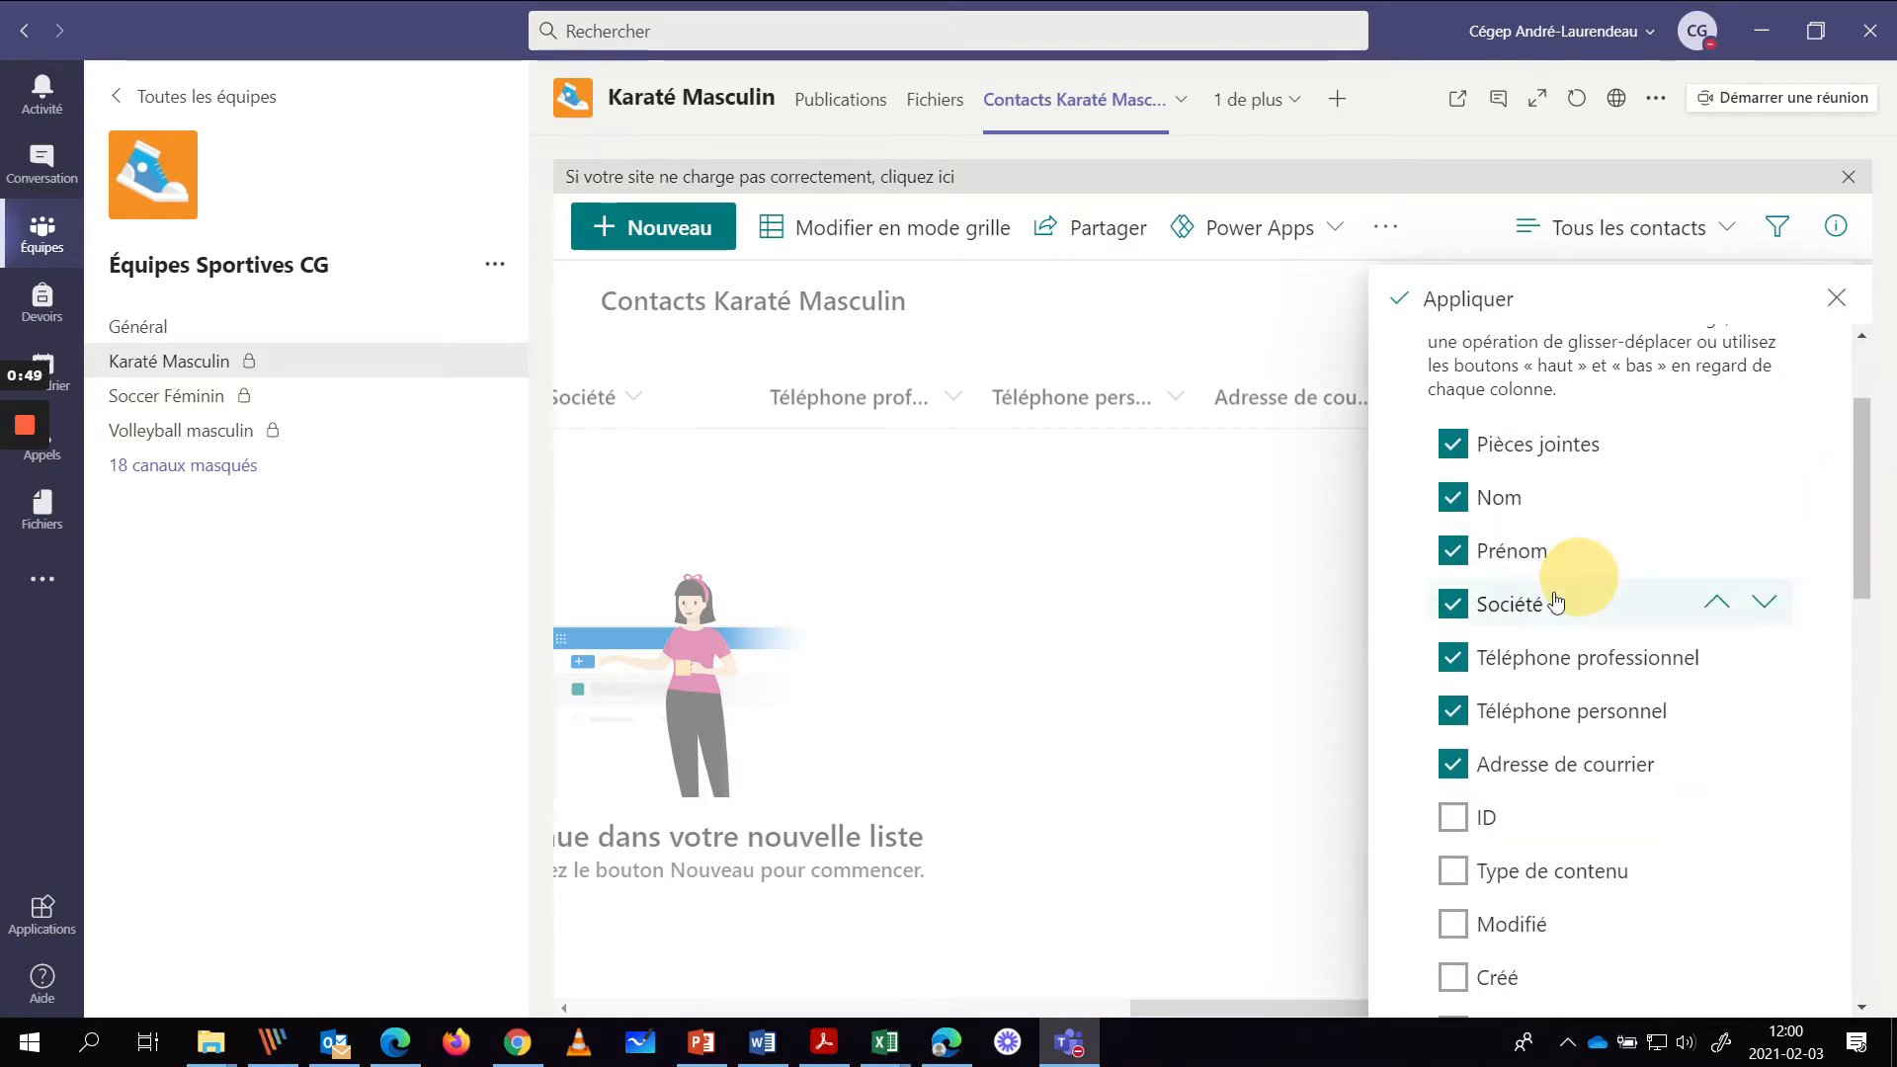
{"action": "left_click", "coordinate": [1456, 445]}
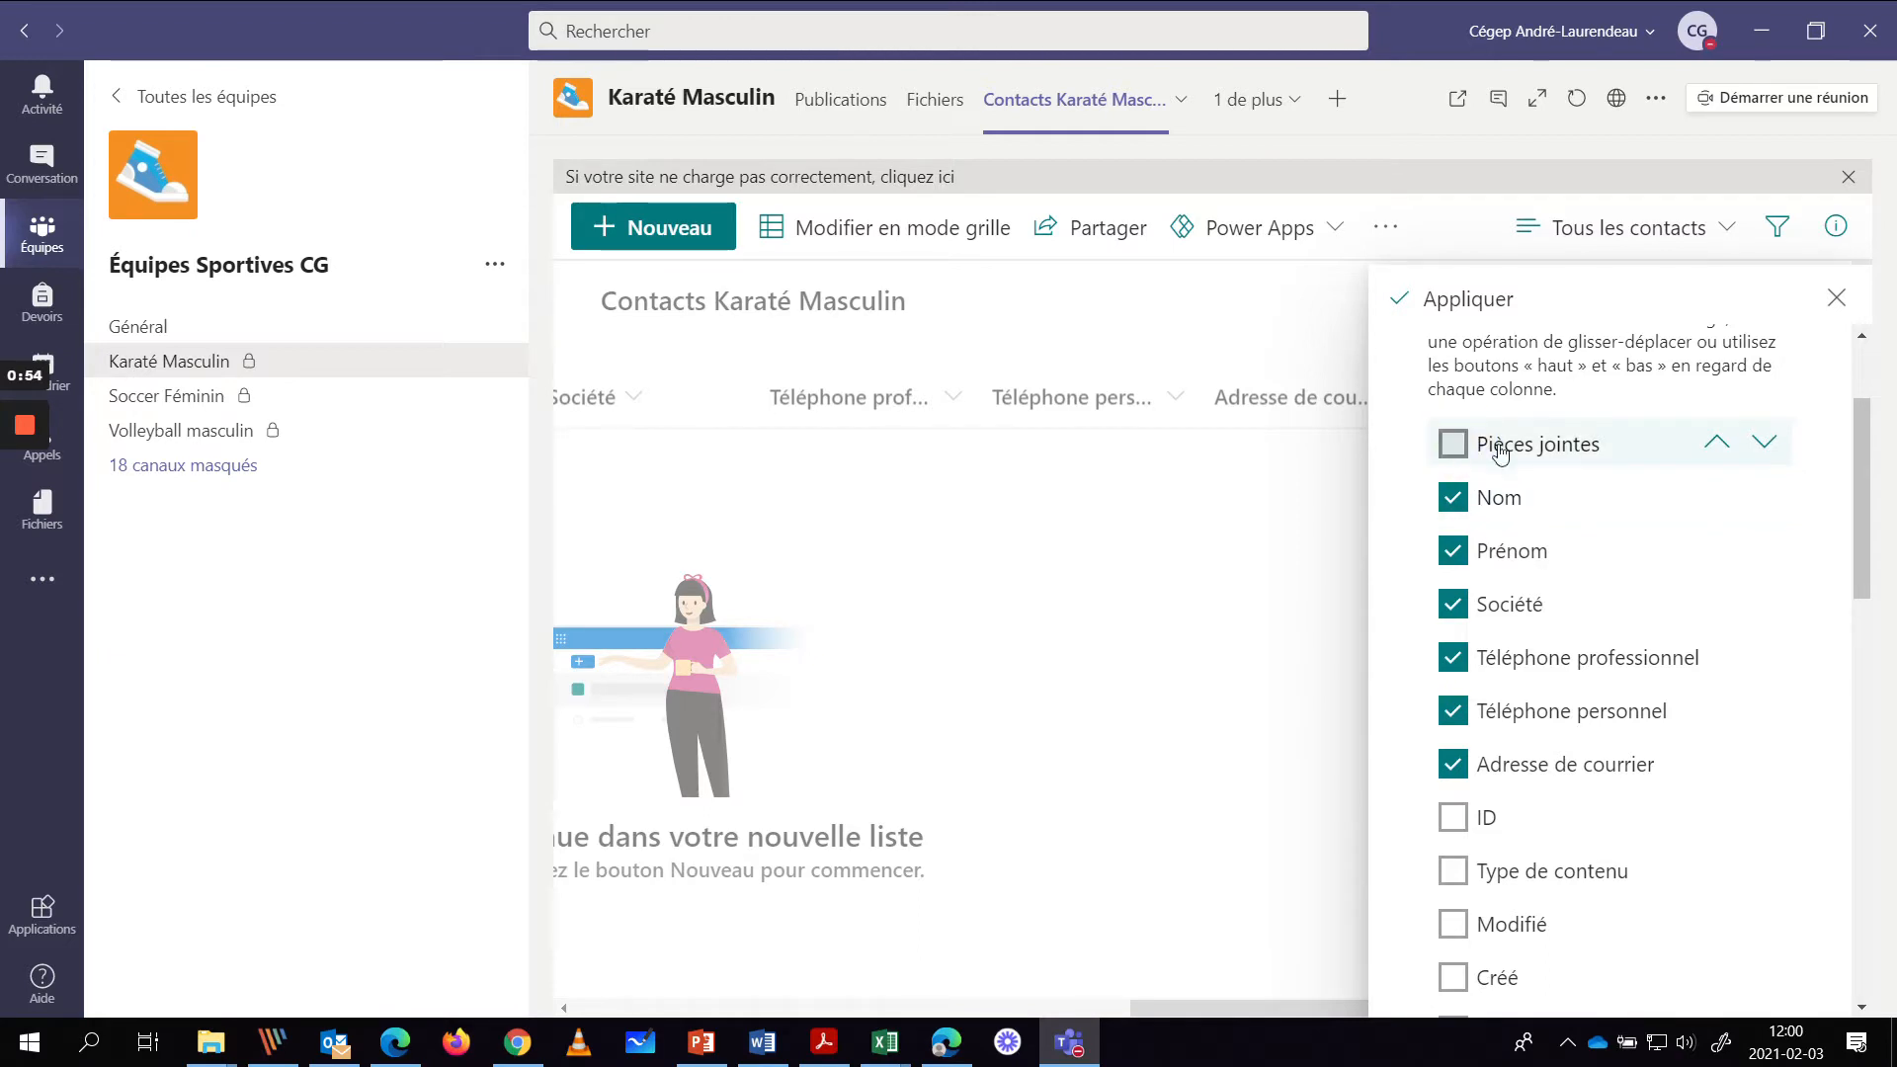
{"action": "left_click_drag", "start_coordinate": [1541, 449], "coordinate": [1559, 739]}
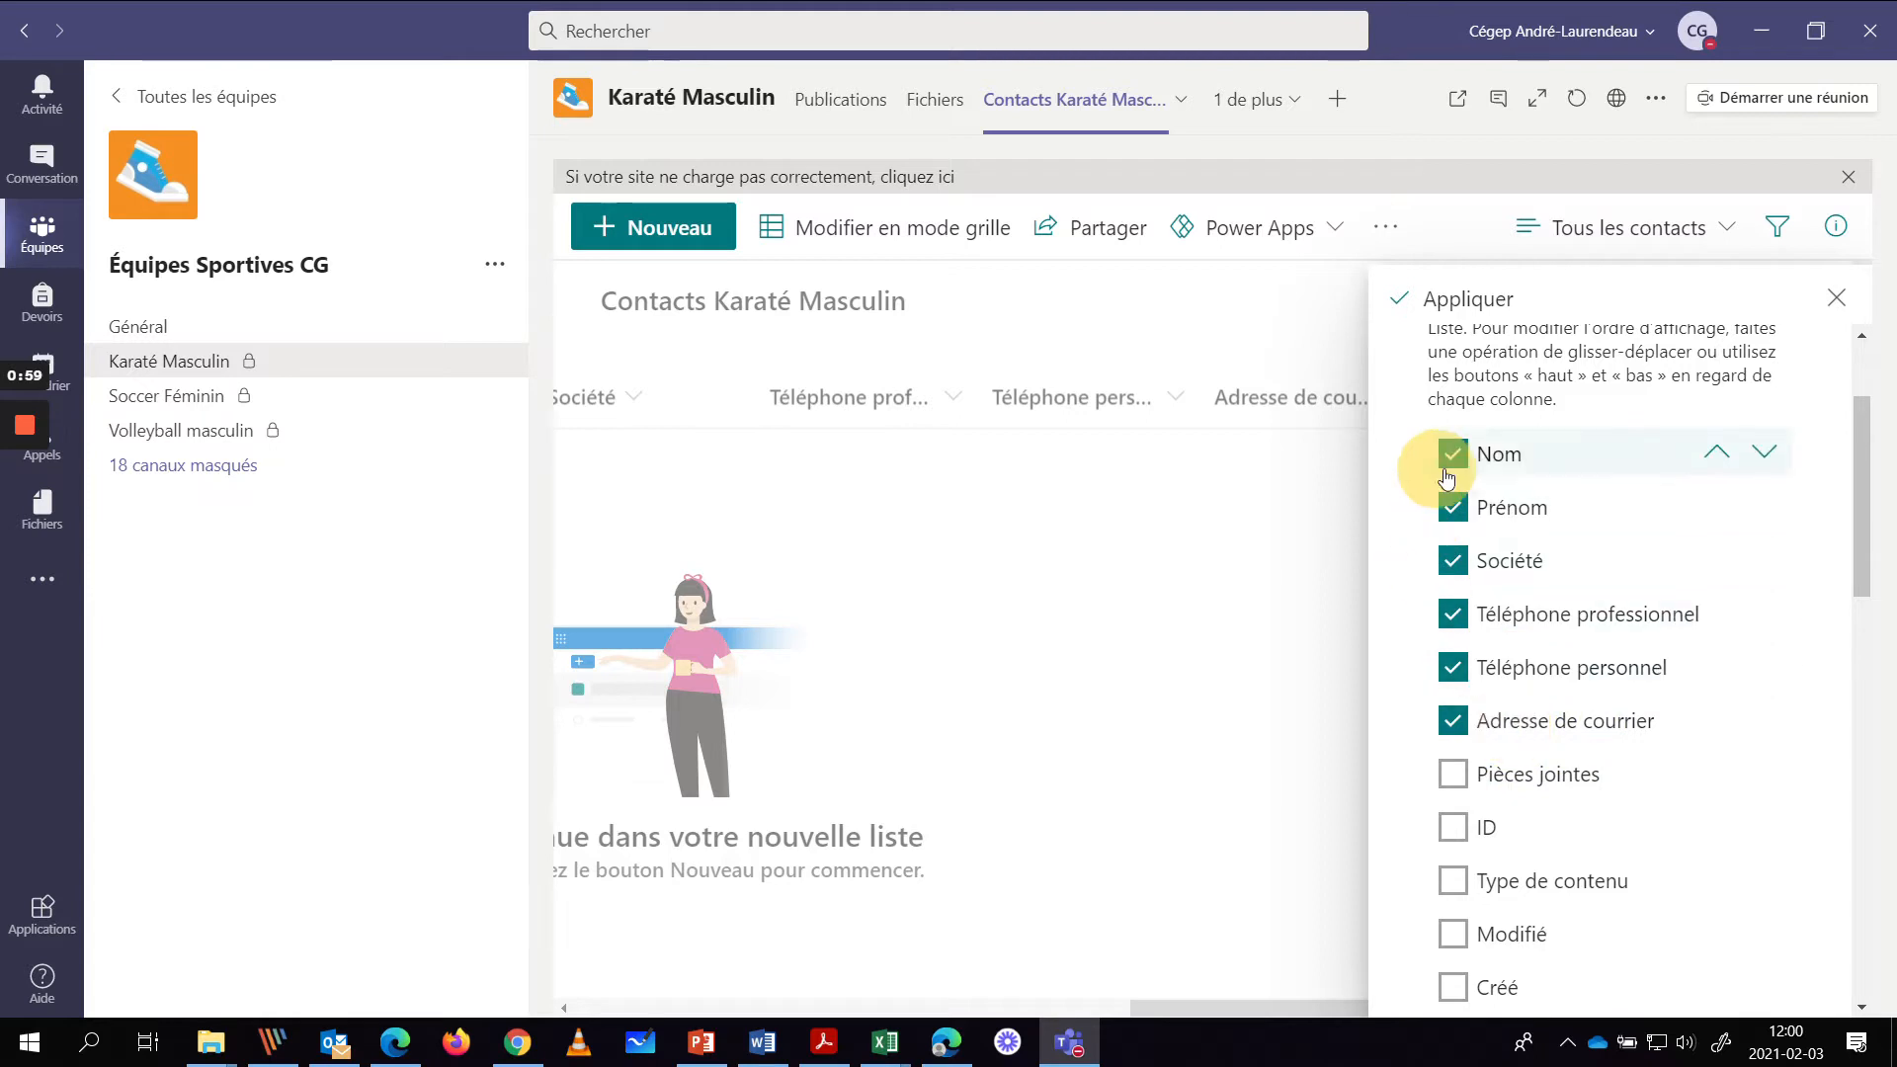
{"action": "left_click", "coordinate": [1453, 562]}
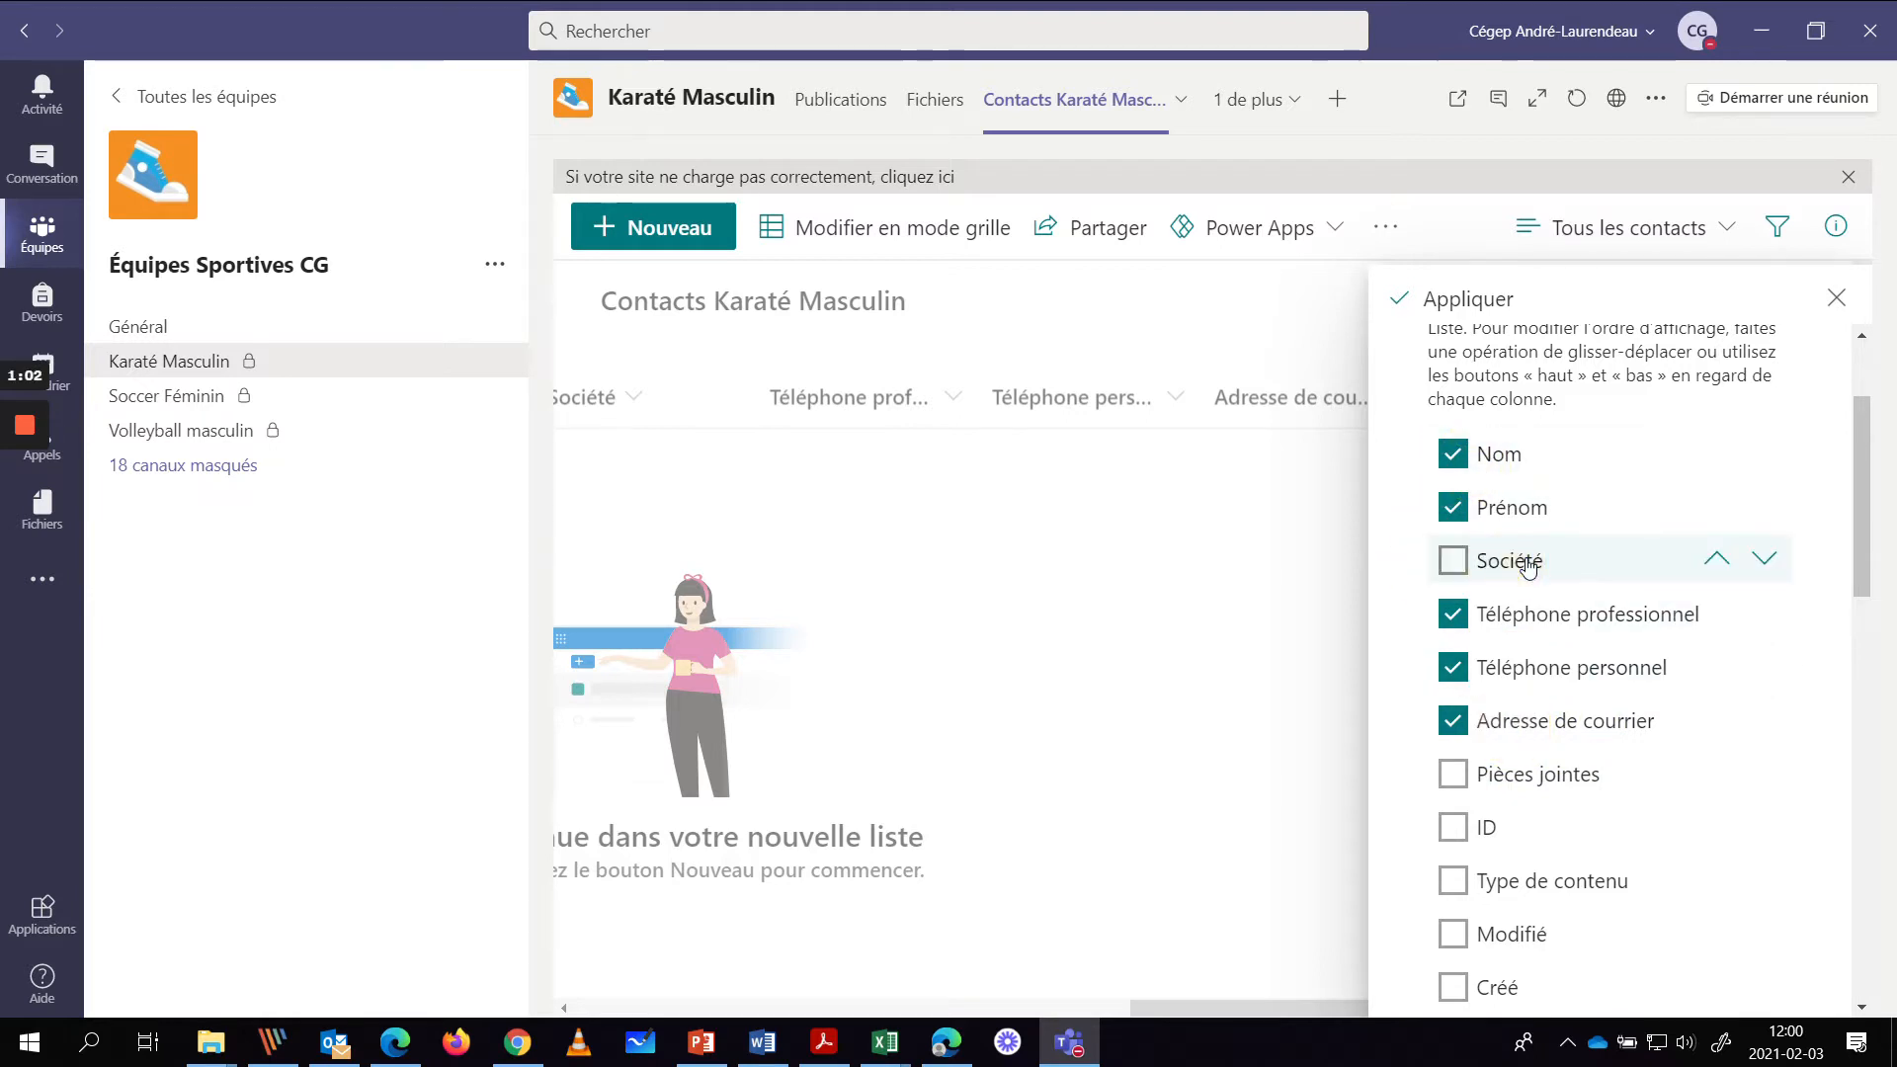
{"action": "left_click_drag", "start_coordinate": [1516, 556], "coordinate": [1547, 787]}
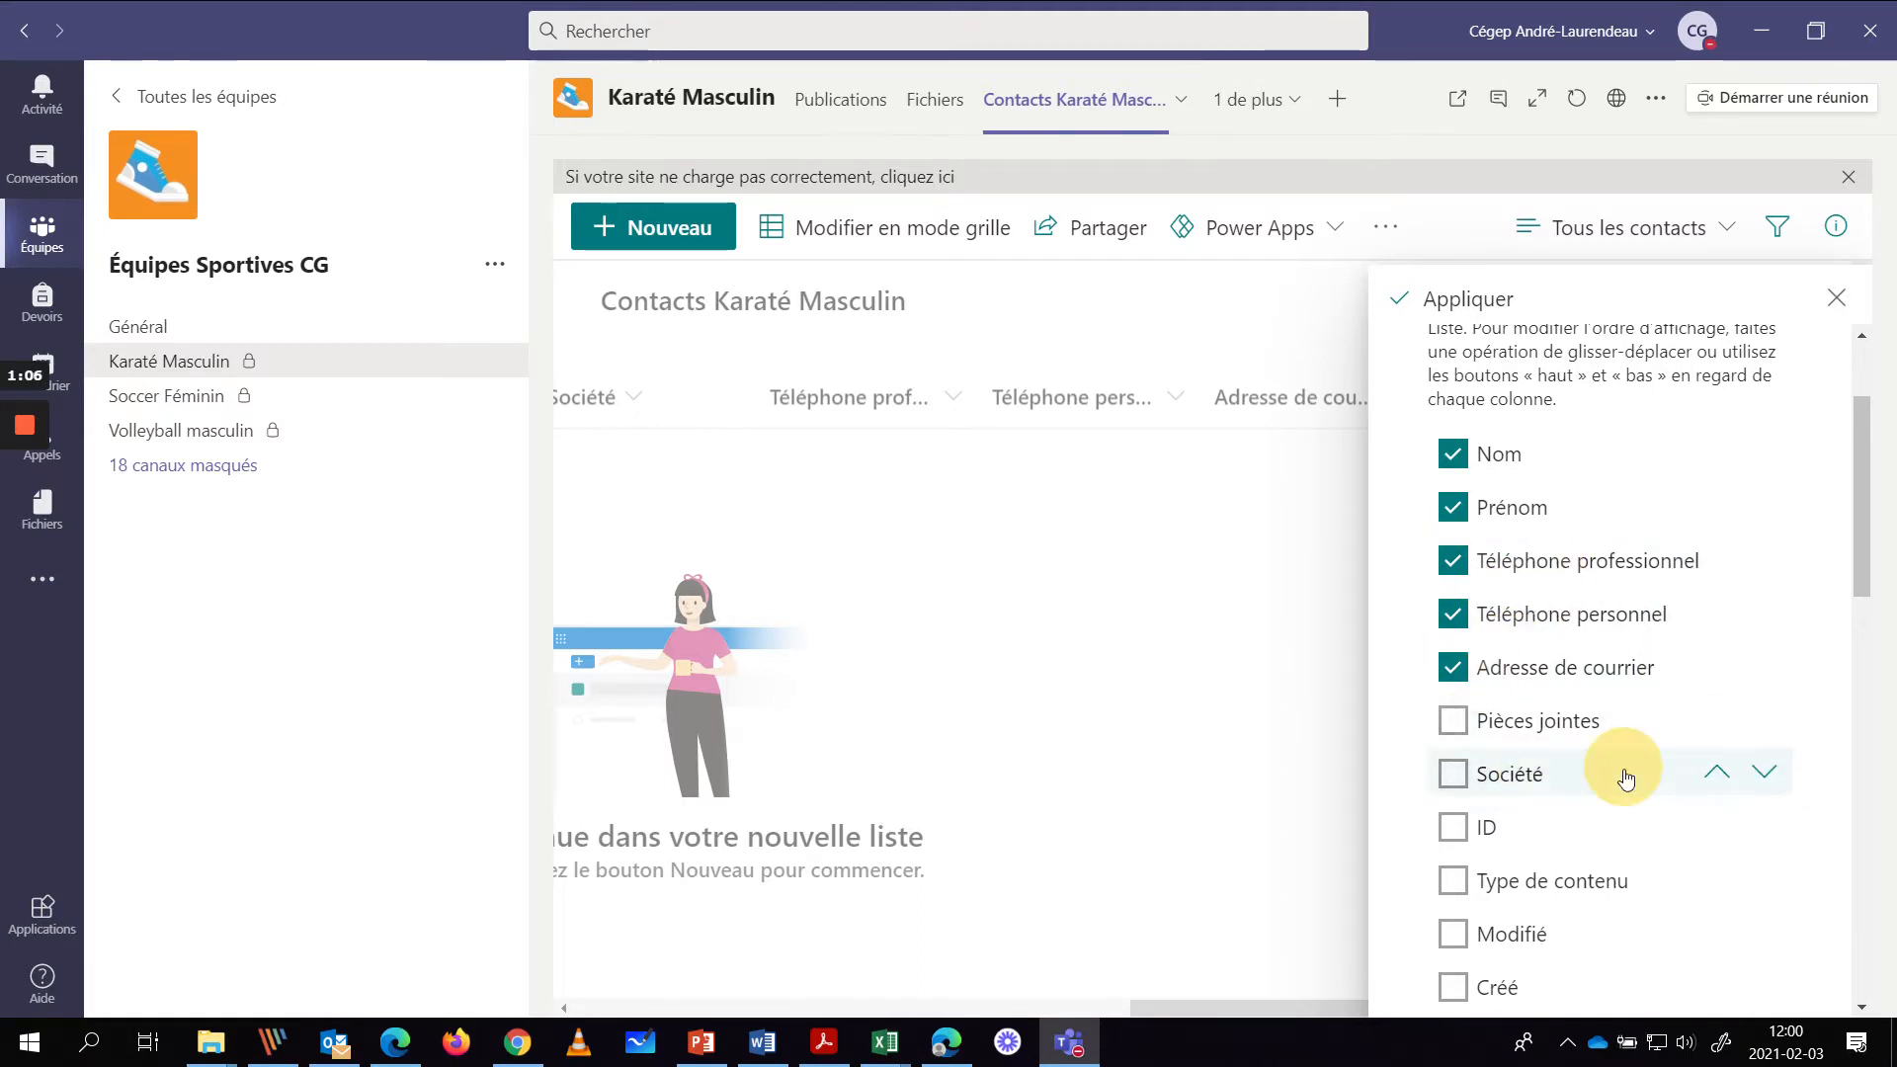
{"action": "scroll", "coordinate": [1621, 761], "scroll_direction": "down", "scroll_amount": 10}
{"action": "scroll", "coordinate": [1618, 785], "scroll_direction": "down", "scroll_amount": 2}
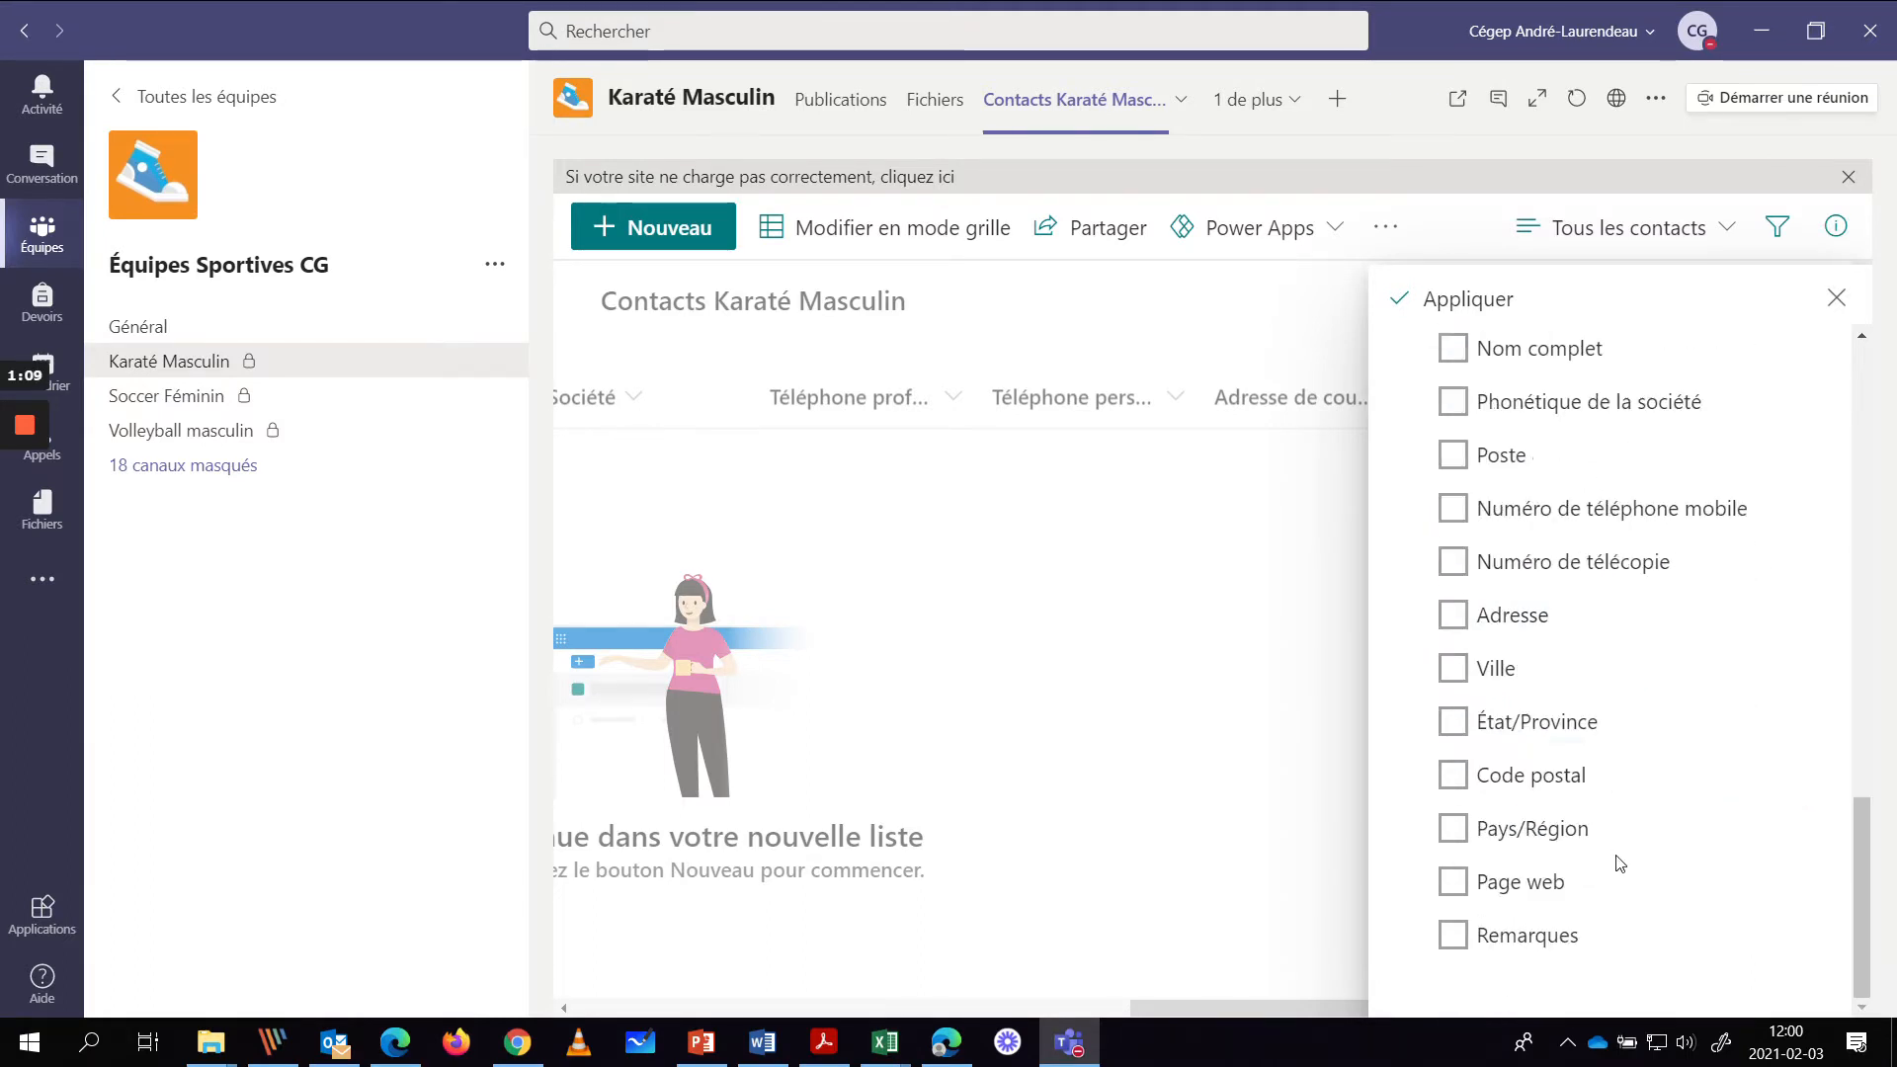
- Show mobile phone and Poste (after Prénom), hide Téléphone professionnel, and apply the layout
{"action": "left_click", "coordinate": [1459, 511]}
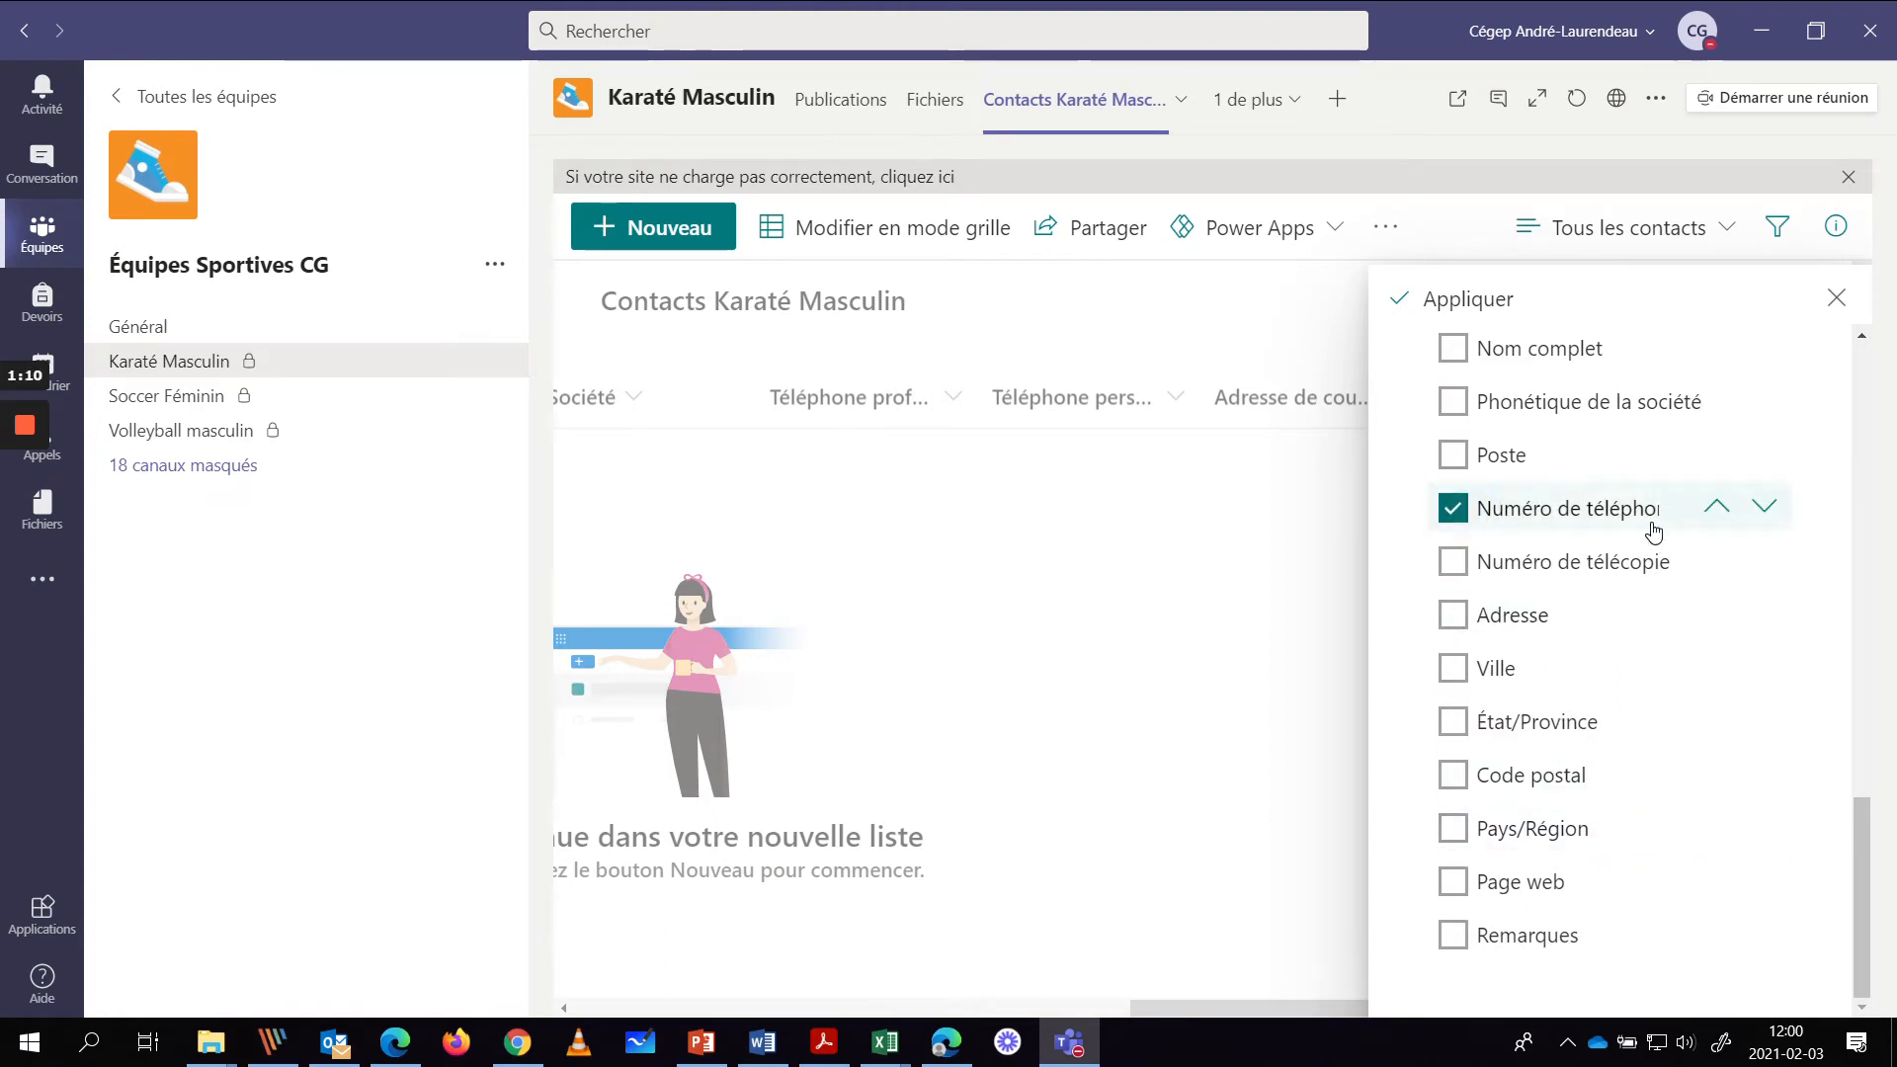
{"action": "left_click_drag", "start_coordinate": [1592, 514], "coordinate": [1611, 650]}
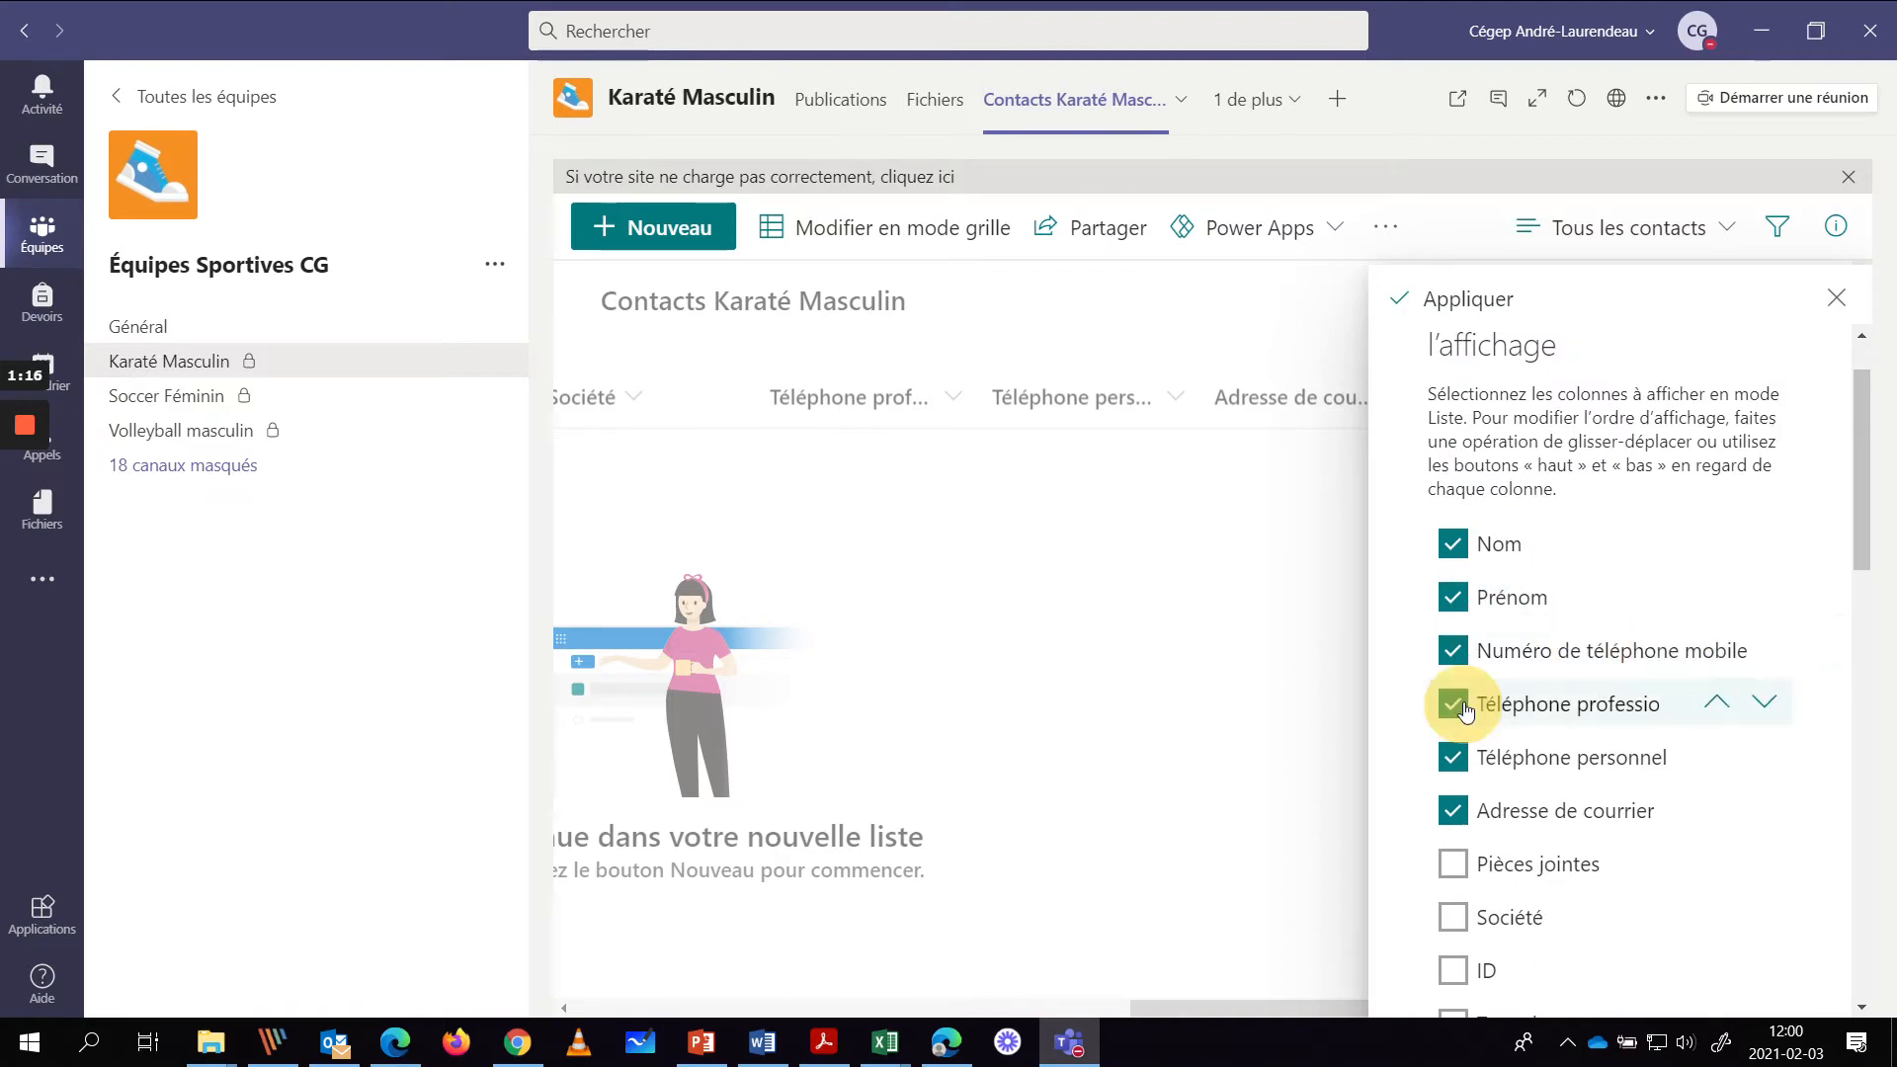
{"action": "left_click", "coordinate": [1453, 704]}
{"action": "left_click_drag", "start_coordinate": [1488, 719], "coordinate": [1625, 851]}
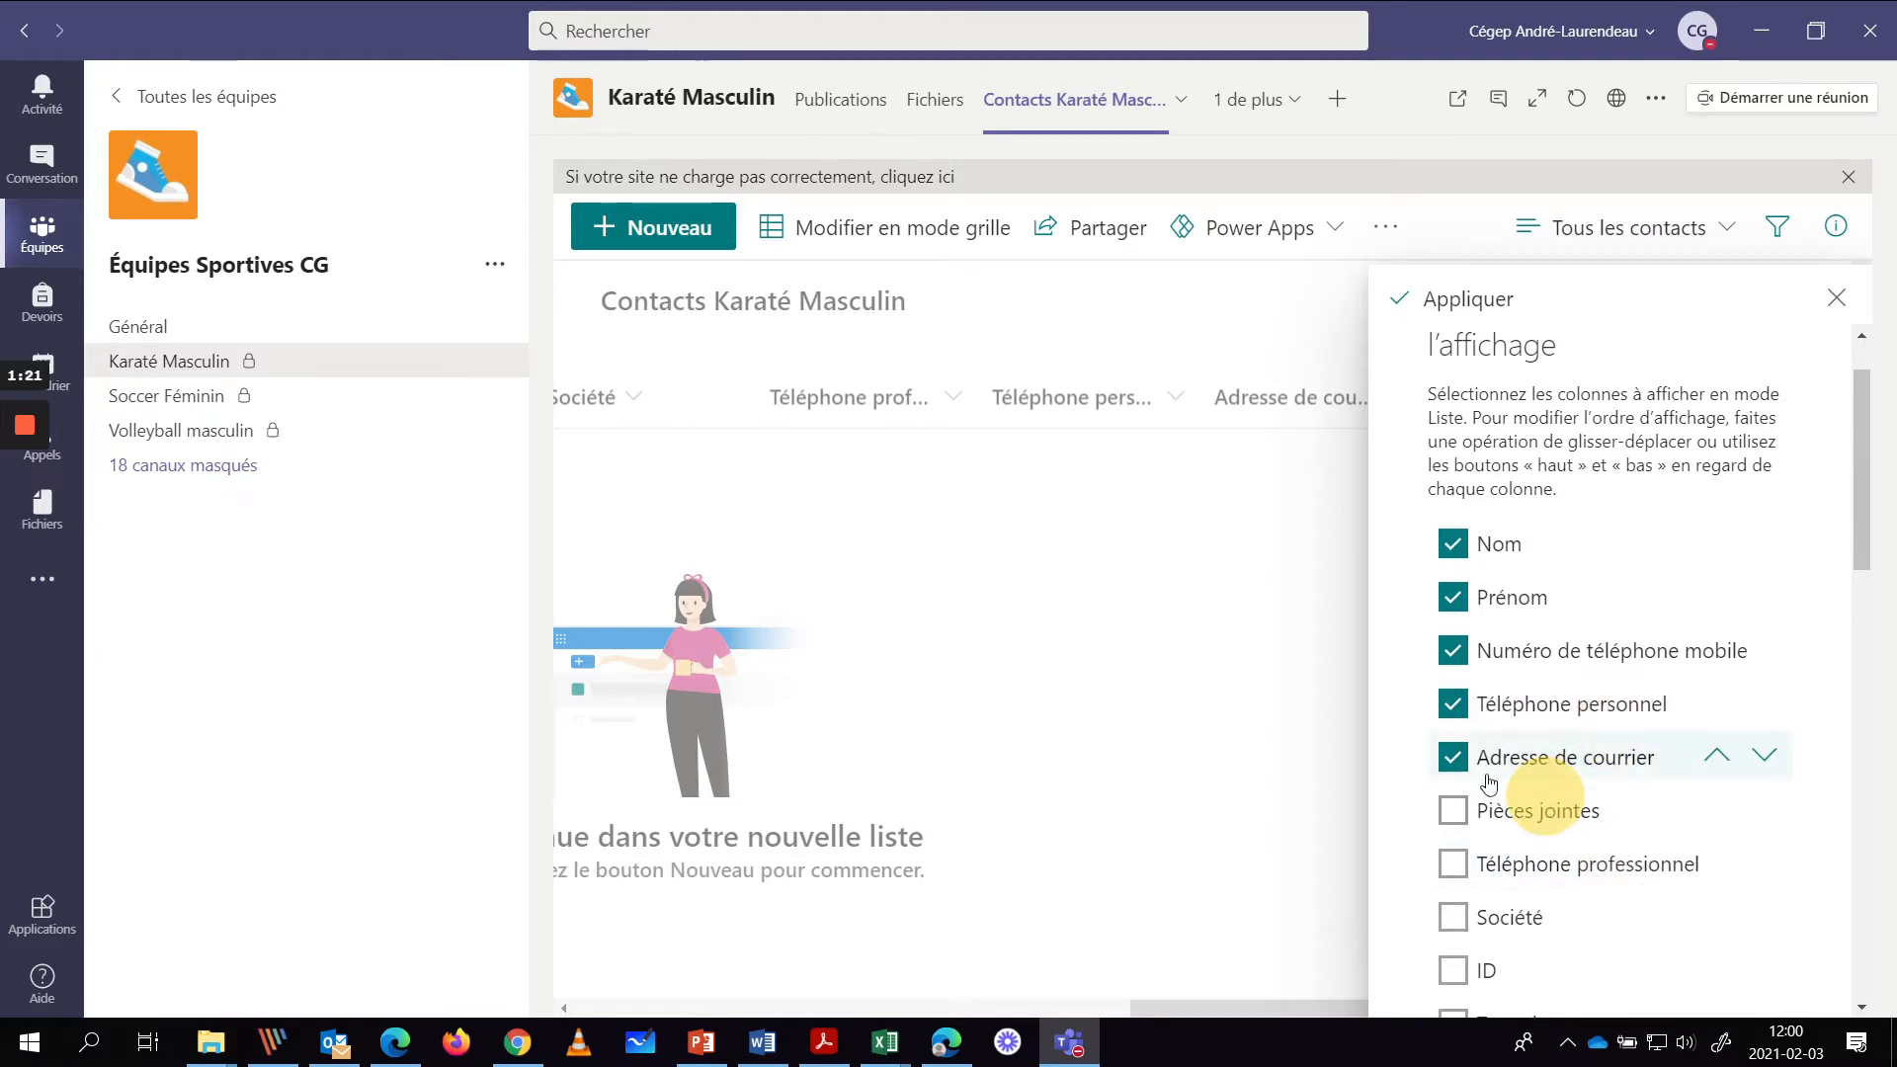
{"action": "scroll", "coordinate": [1659, 844], "scroll_direction": "down", "scroll_amount": 4}
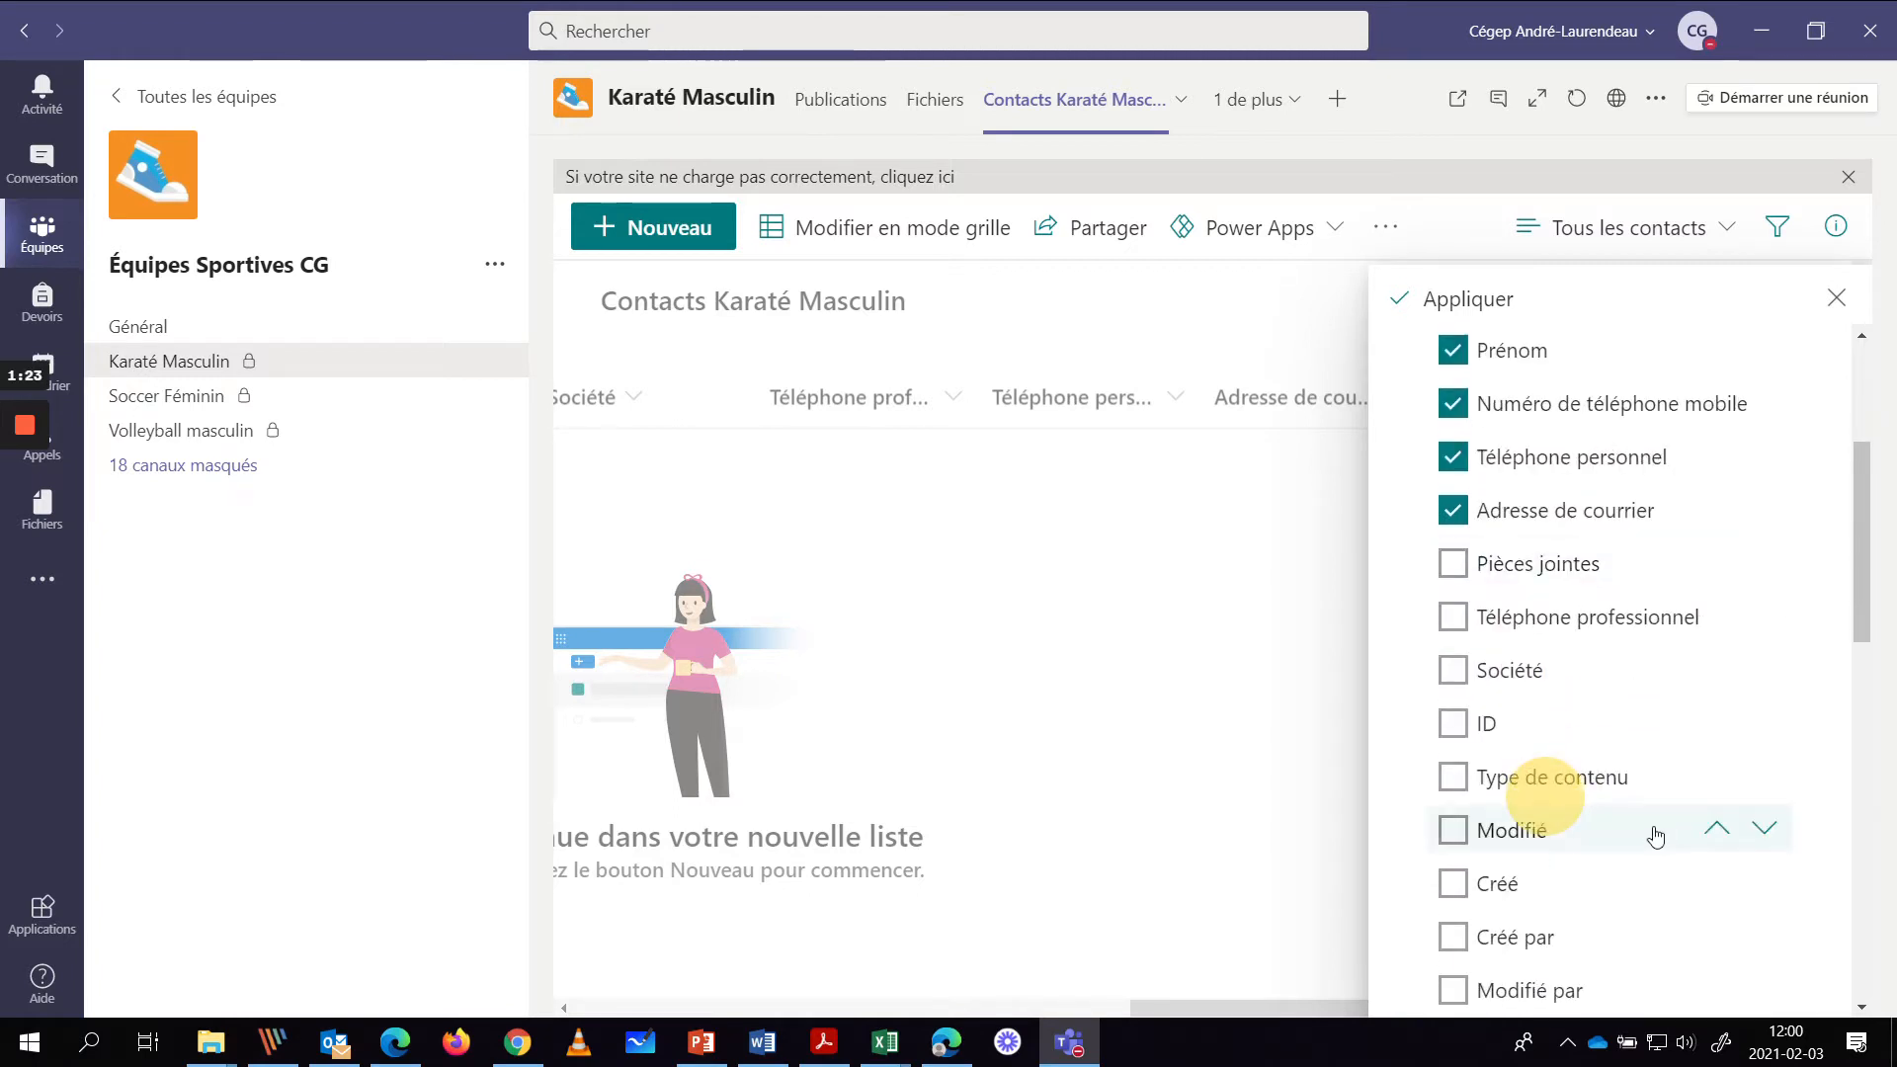
{"action": "scroll", "coordinate": [1621, 892], "scroll_direction": "down", "scroll_amount": 6}
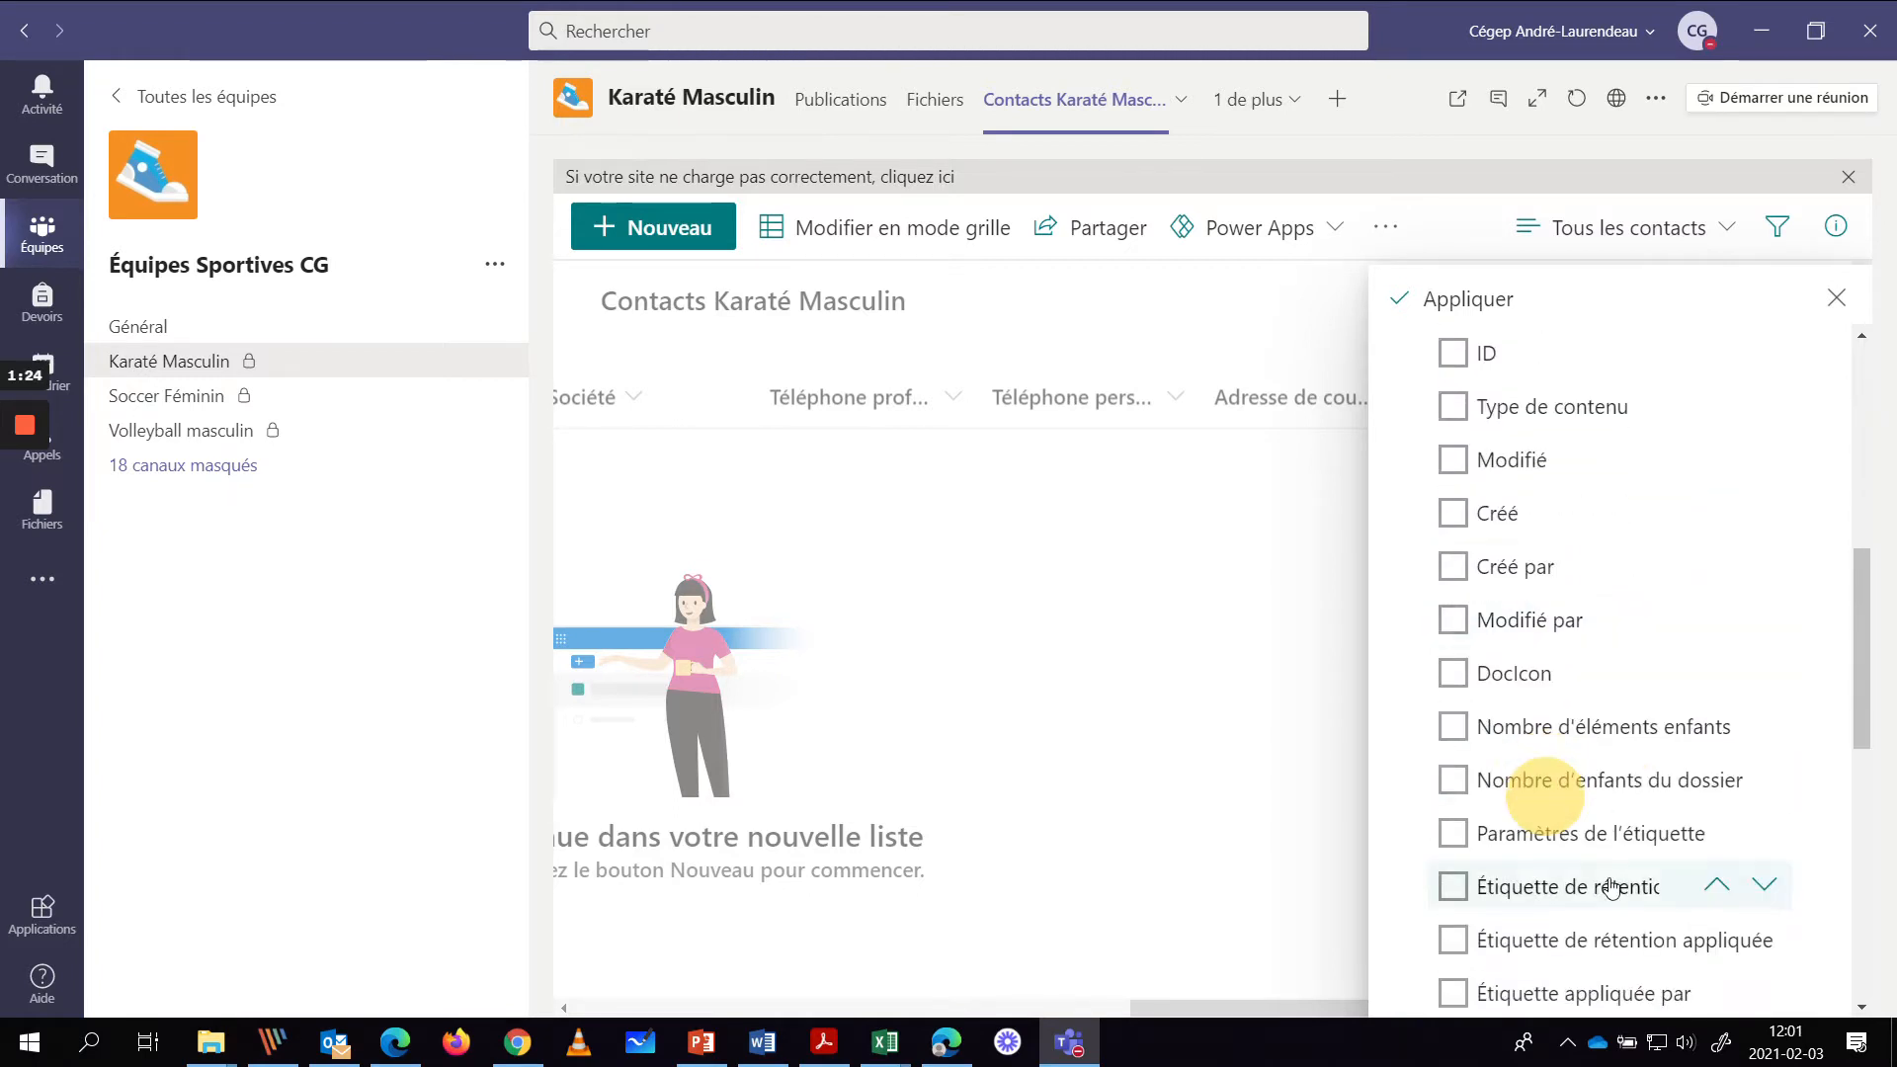
{"action": "scroll", "coordinate": [1602, 892], "scroll_direction": "down", "scroll_amount": 3}
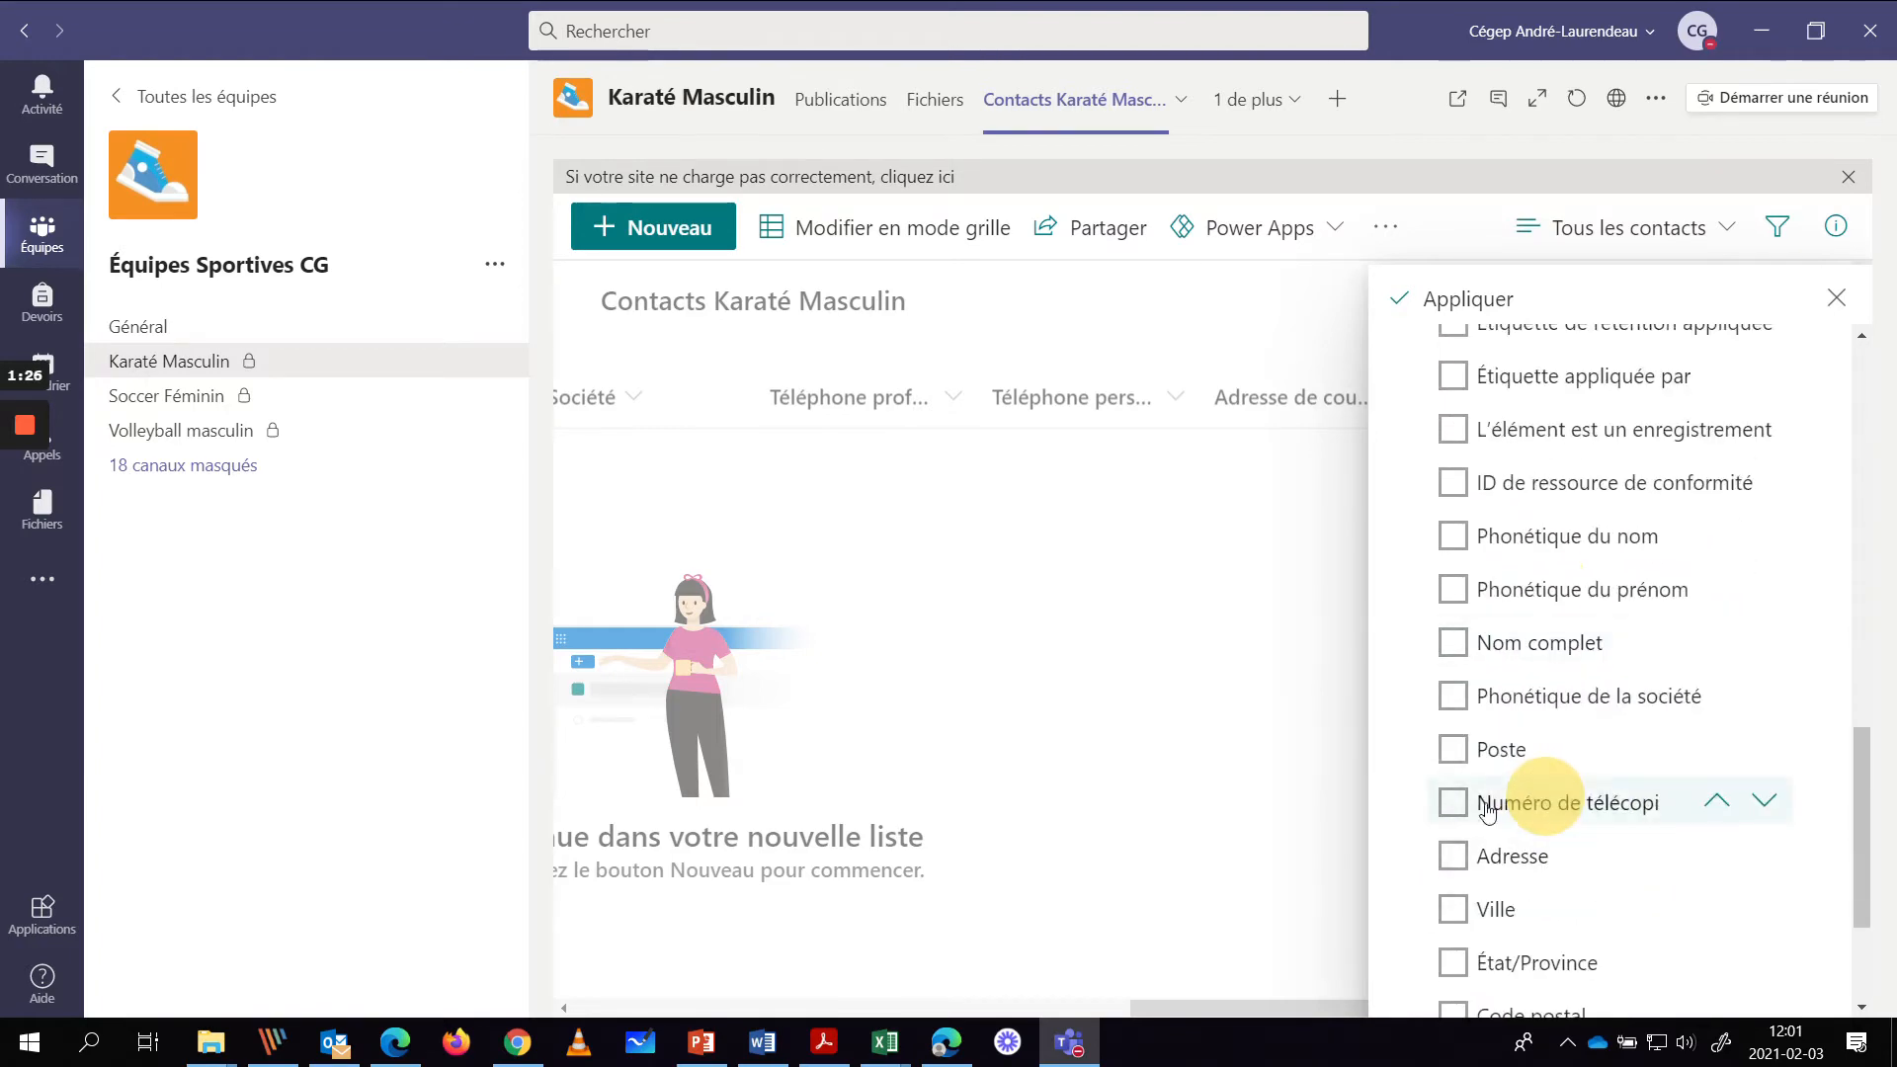
{"action": "left_click", "coordinate": [1481, 753]}
{"action": "left_click_drag", "start_coordinate": [1507, 759], "coordinate": [1506, 593]}
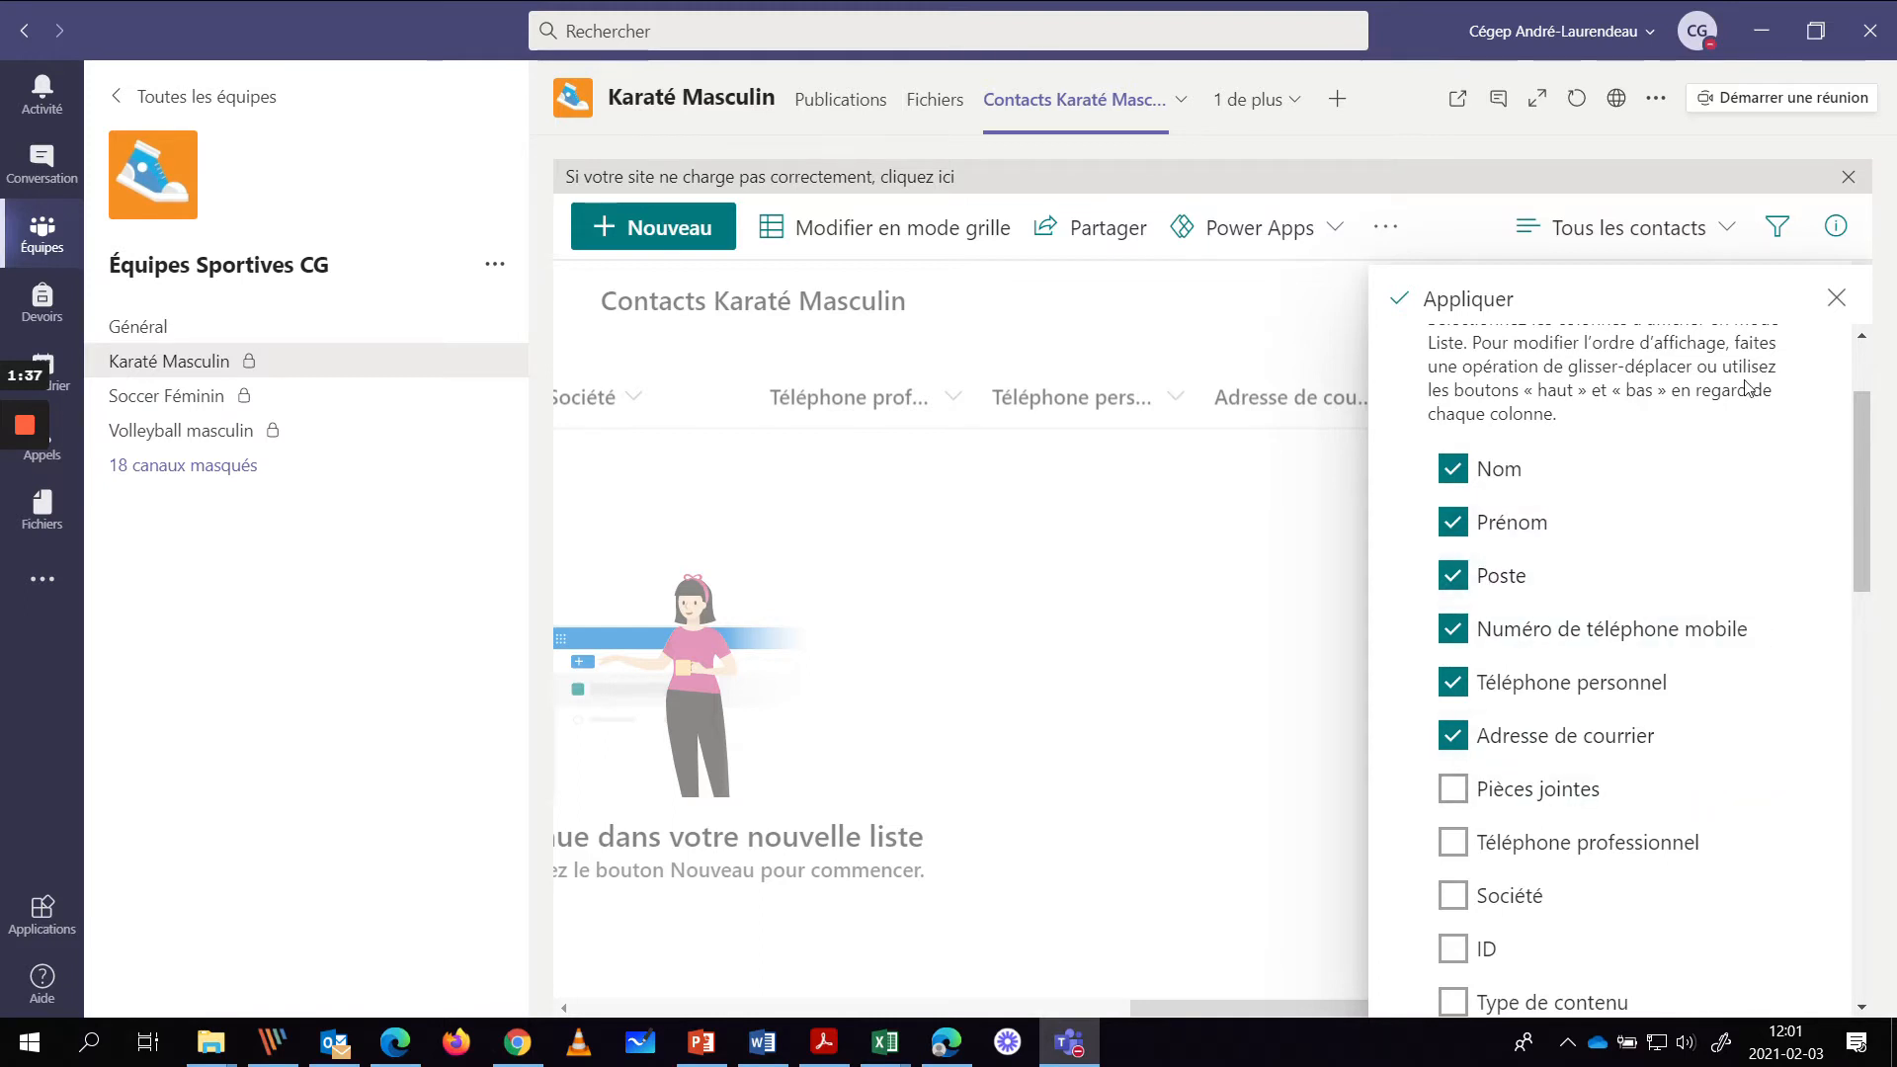
{"action": "left_click", "coordinate": [1460, 299]}
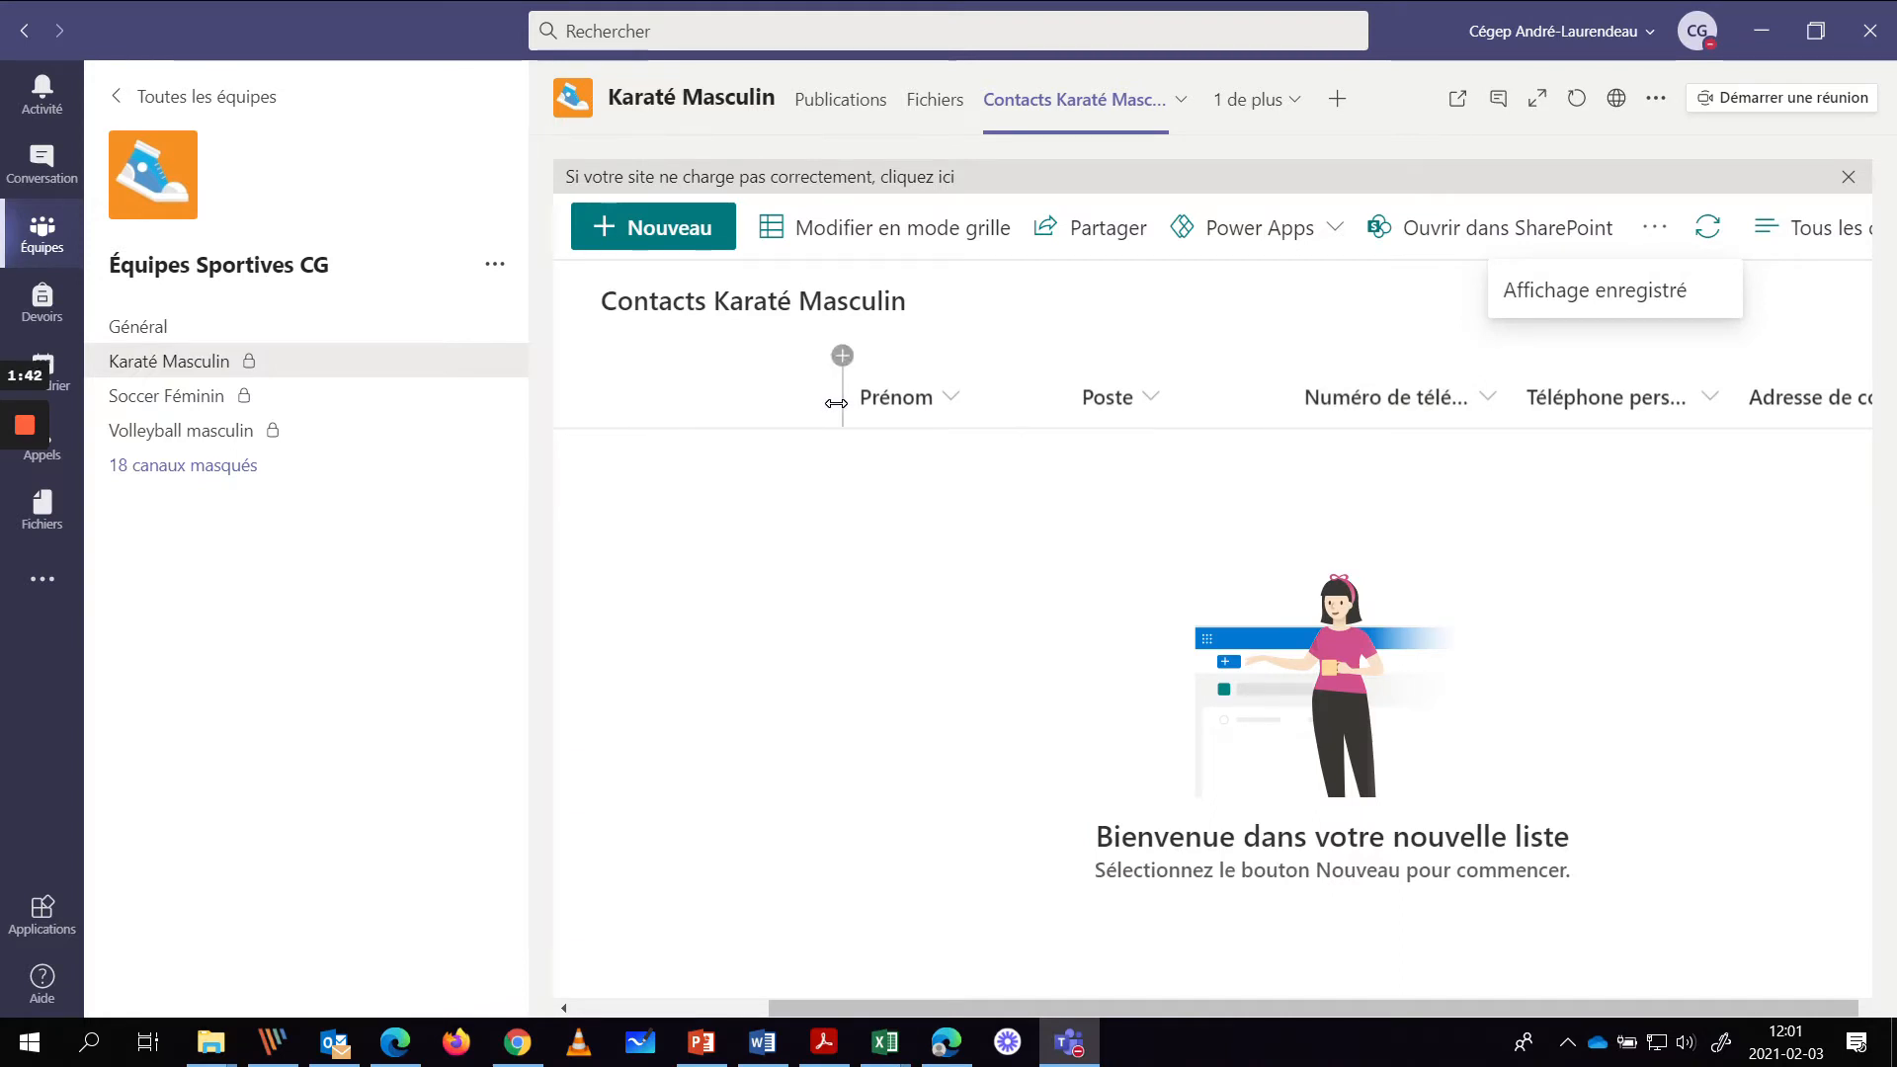
- Narrow the first, Prénom, Poste, mobile phone and Téléphone personnel columns by dragging their header borders
{"action": "left_click_drag", "start_coordinate": [836, 403], "coordinate": [638, 395]}
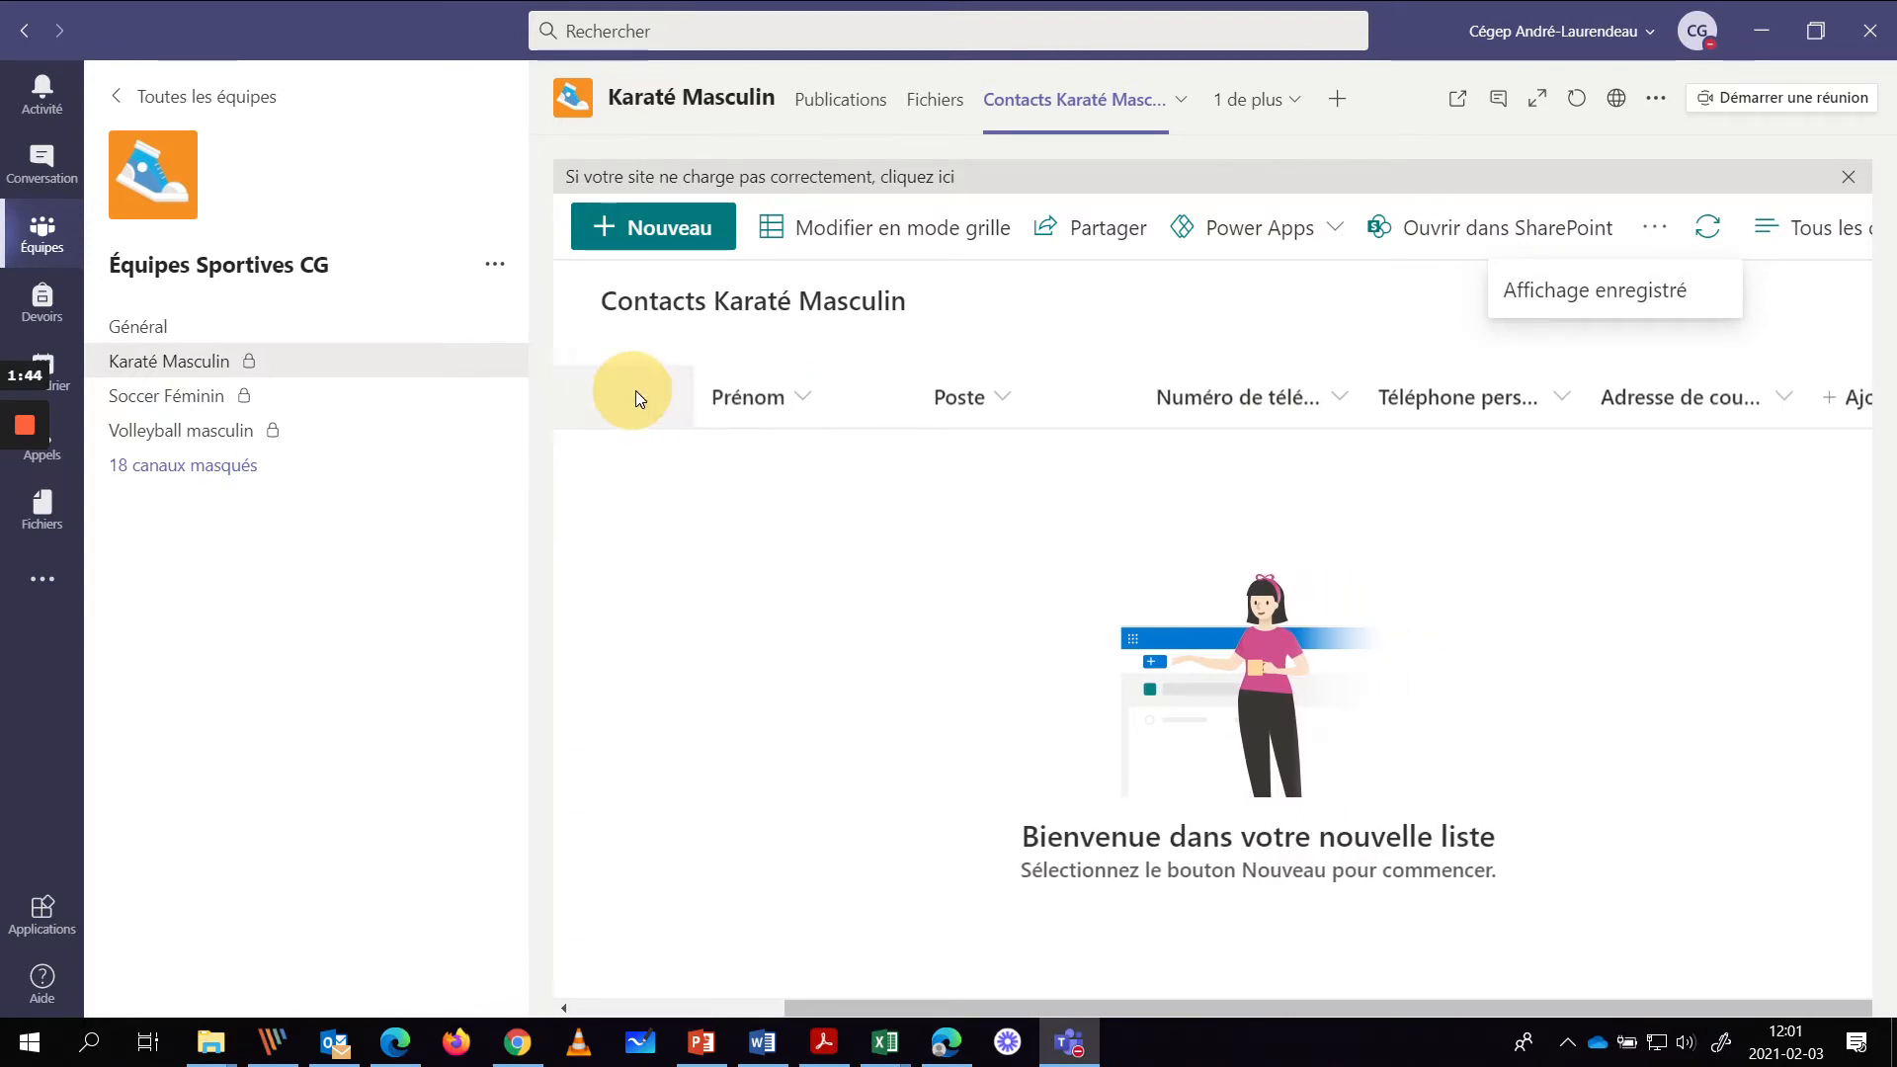
{"action": "left_click_drag", "start_coordinate": [915, 395], "coordinate": [876, 395]}
{"action": "left_click_drag", "start_coordinate": [1108, 400], "coordinate": [1042, 400]}
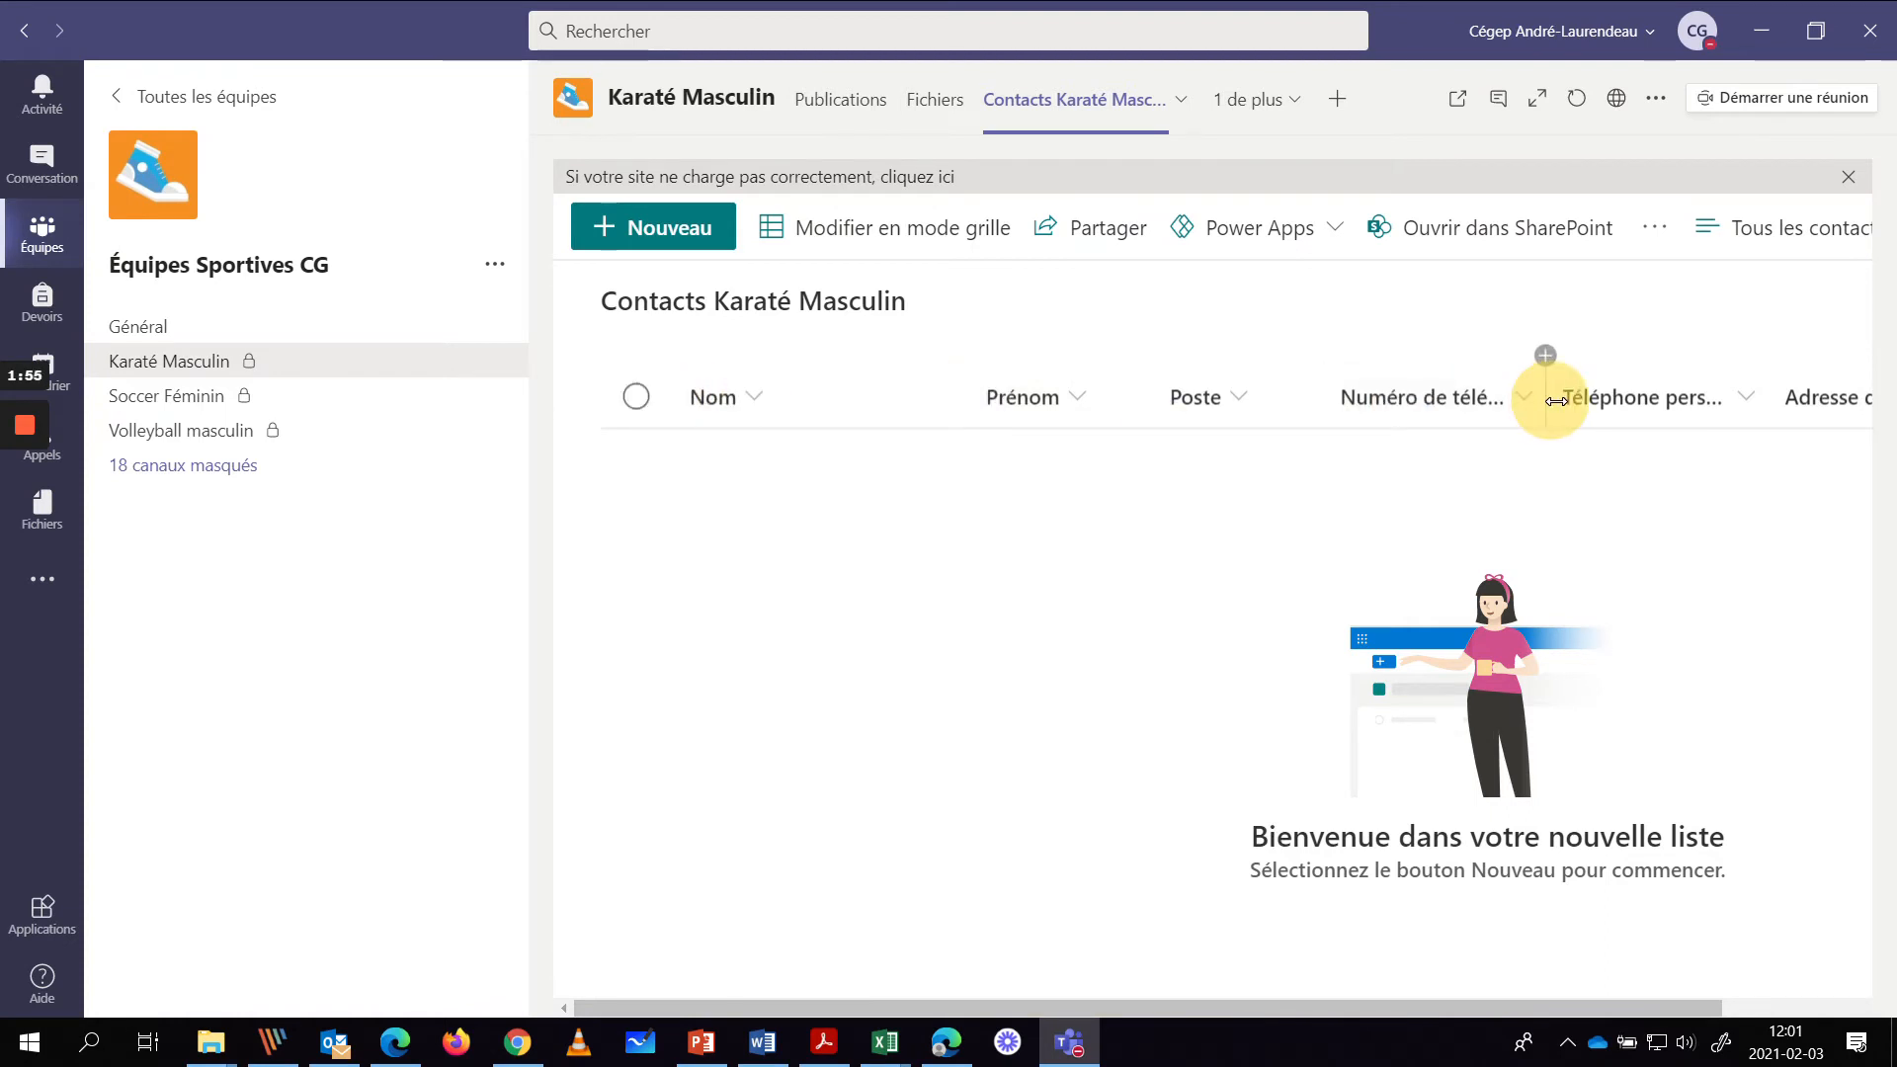
{"action": "left_click_drag", "start_coordinate": [1556, 400], "coordinate": [1517, 395]}
{"action": "left_click_drag", "start_coordinate": [1740, 395], "coordinate": [1691, 405]}
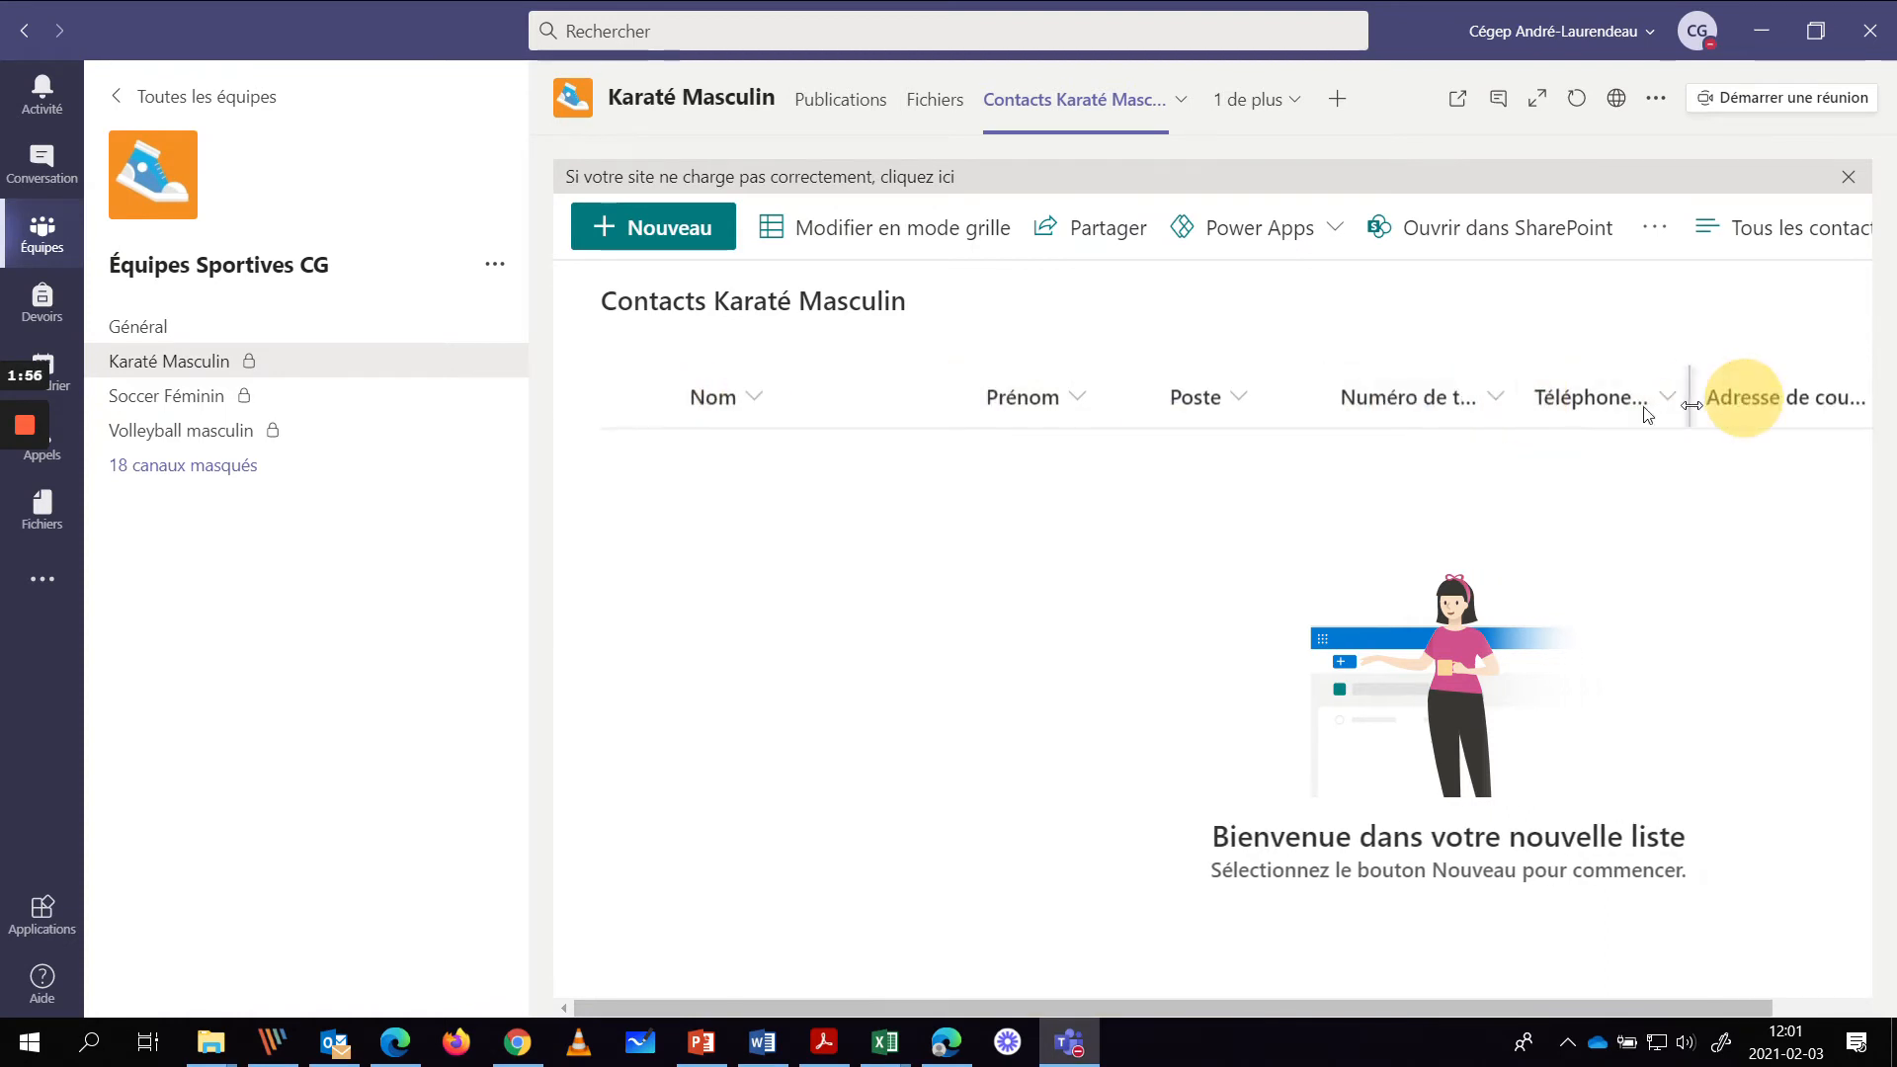
{"action": "left_click_drag", "start_coordinate": [1329, 393], "coordinate": [1279, 398]}
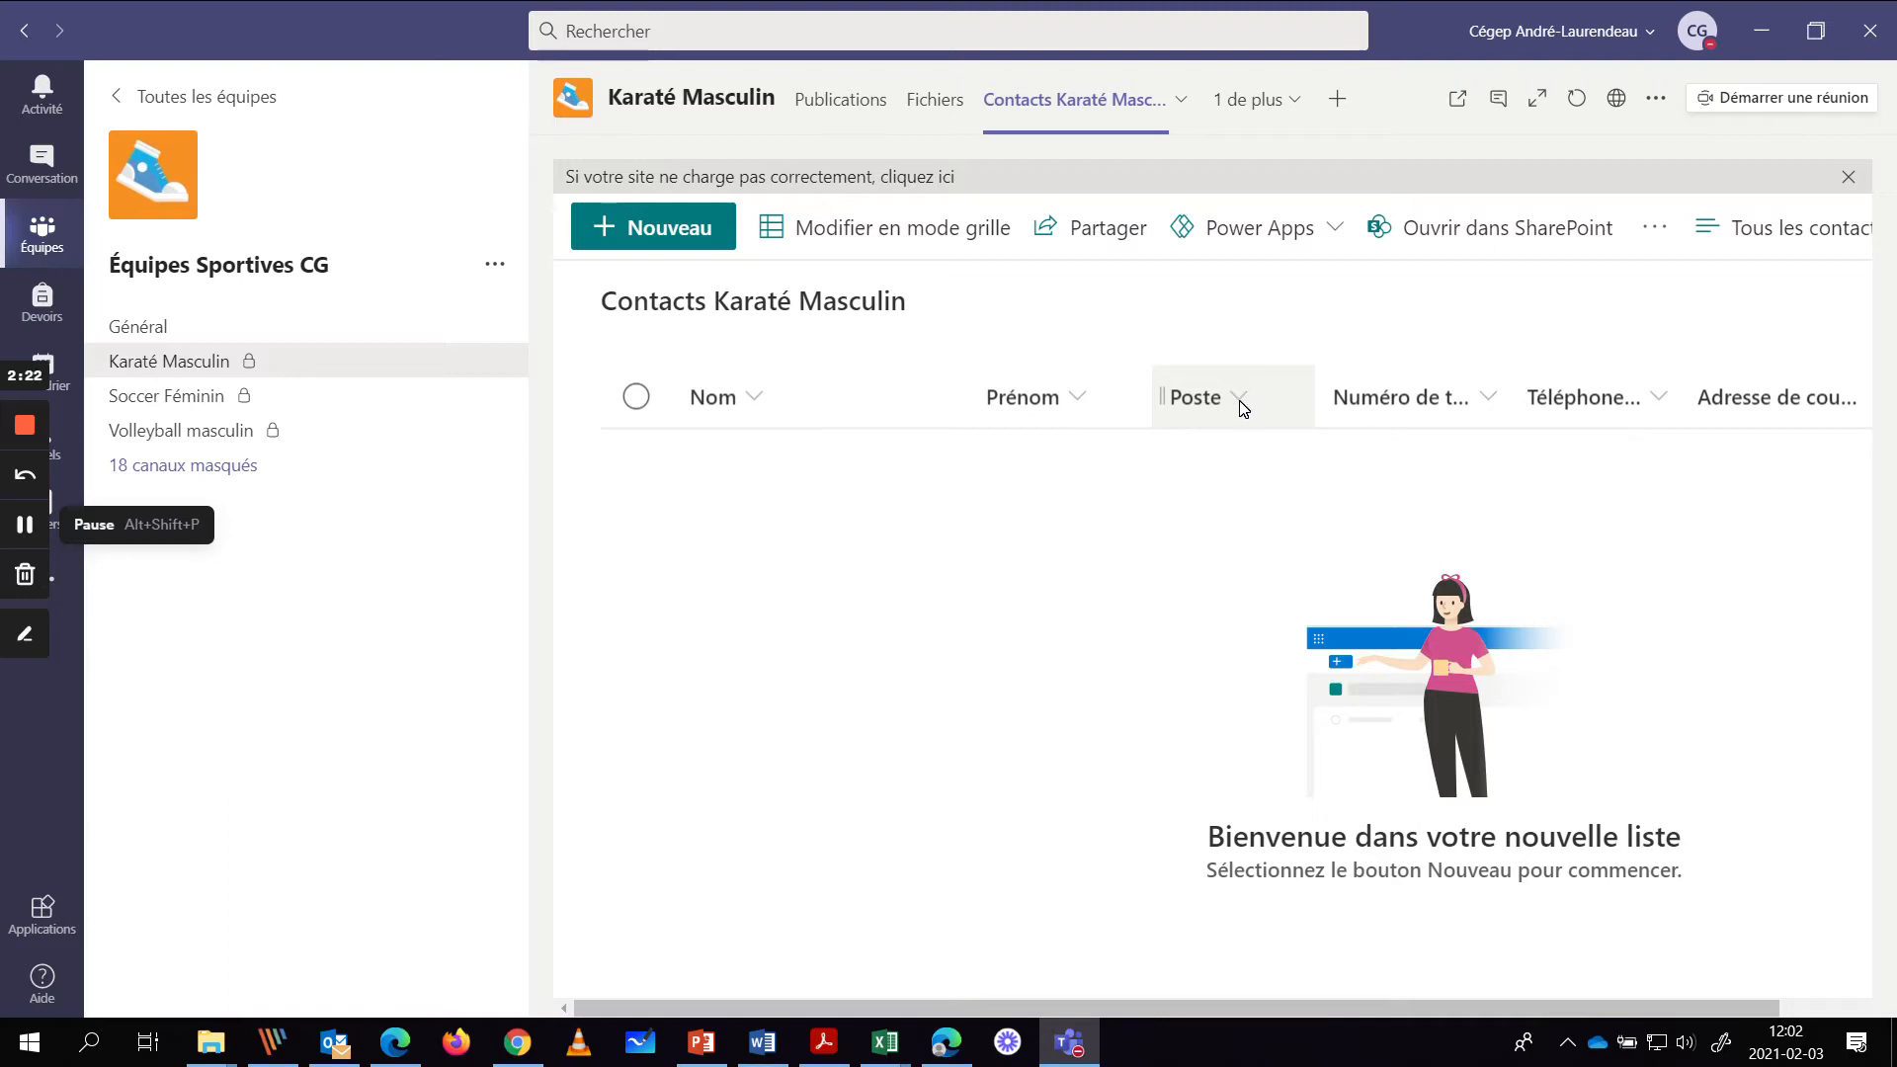
- Rename the Poste column to Rôle and save it
{"action": "left_click", "coordinate": [1232, 395]}
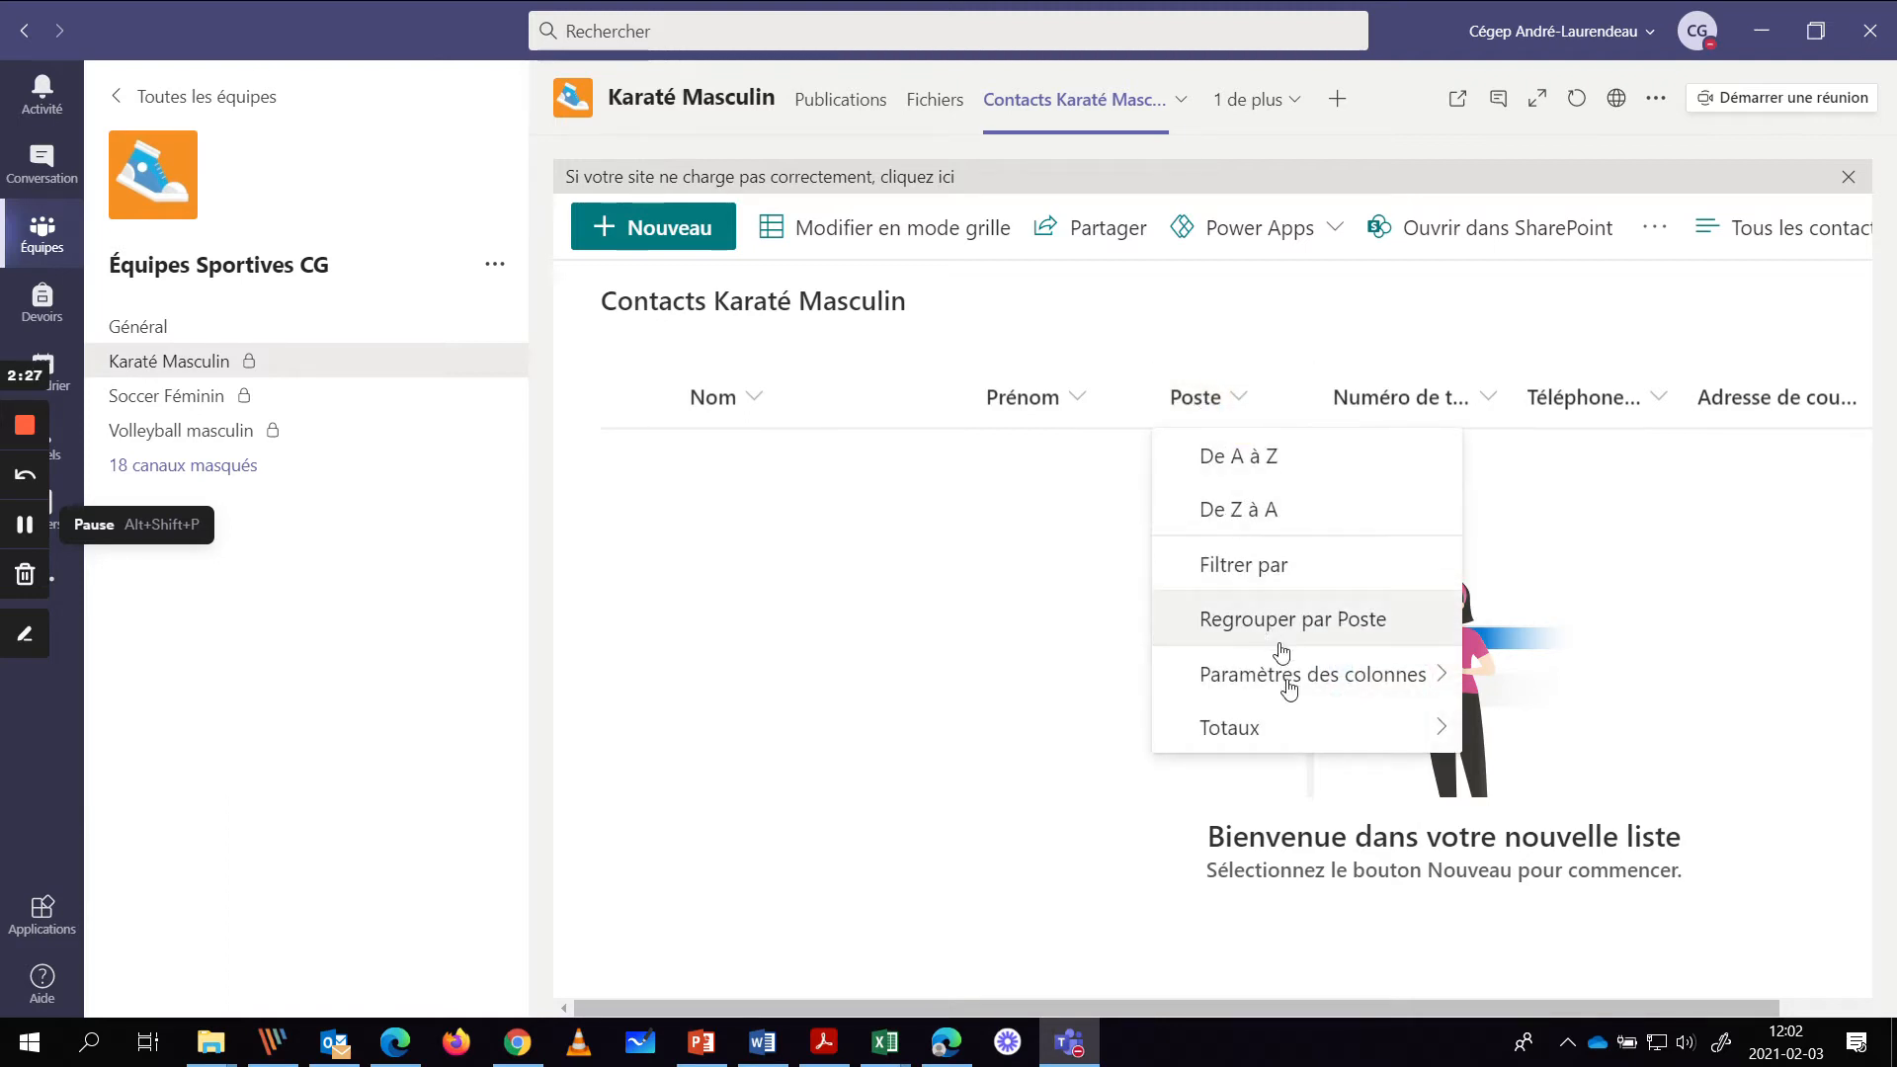
{"action": "mouse_move", "coordinate": [1281, 672]}
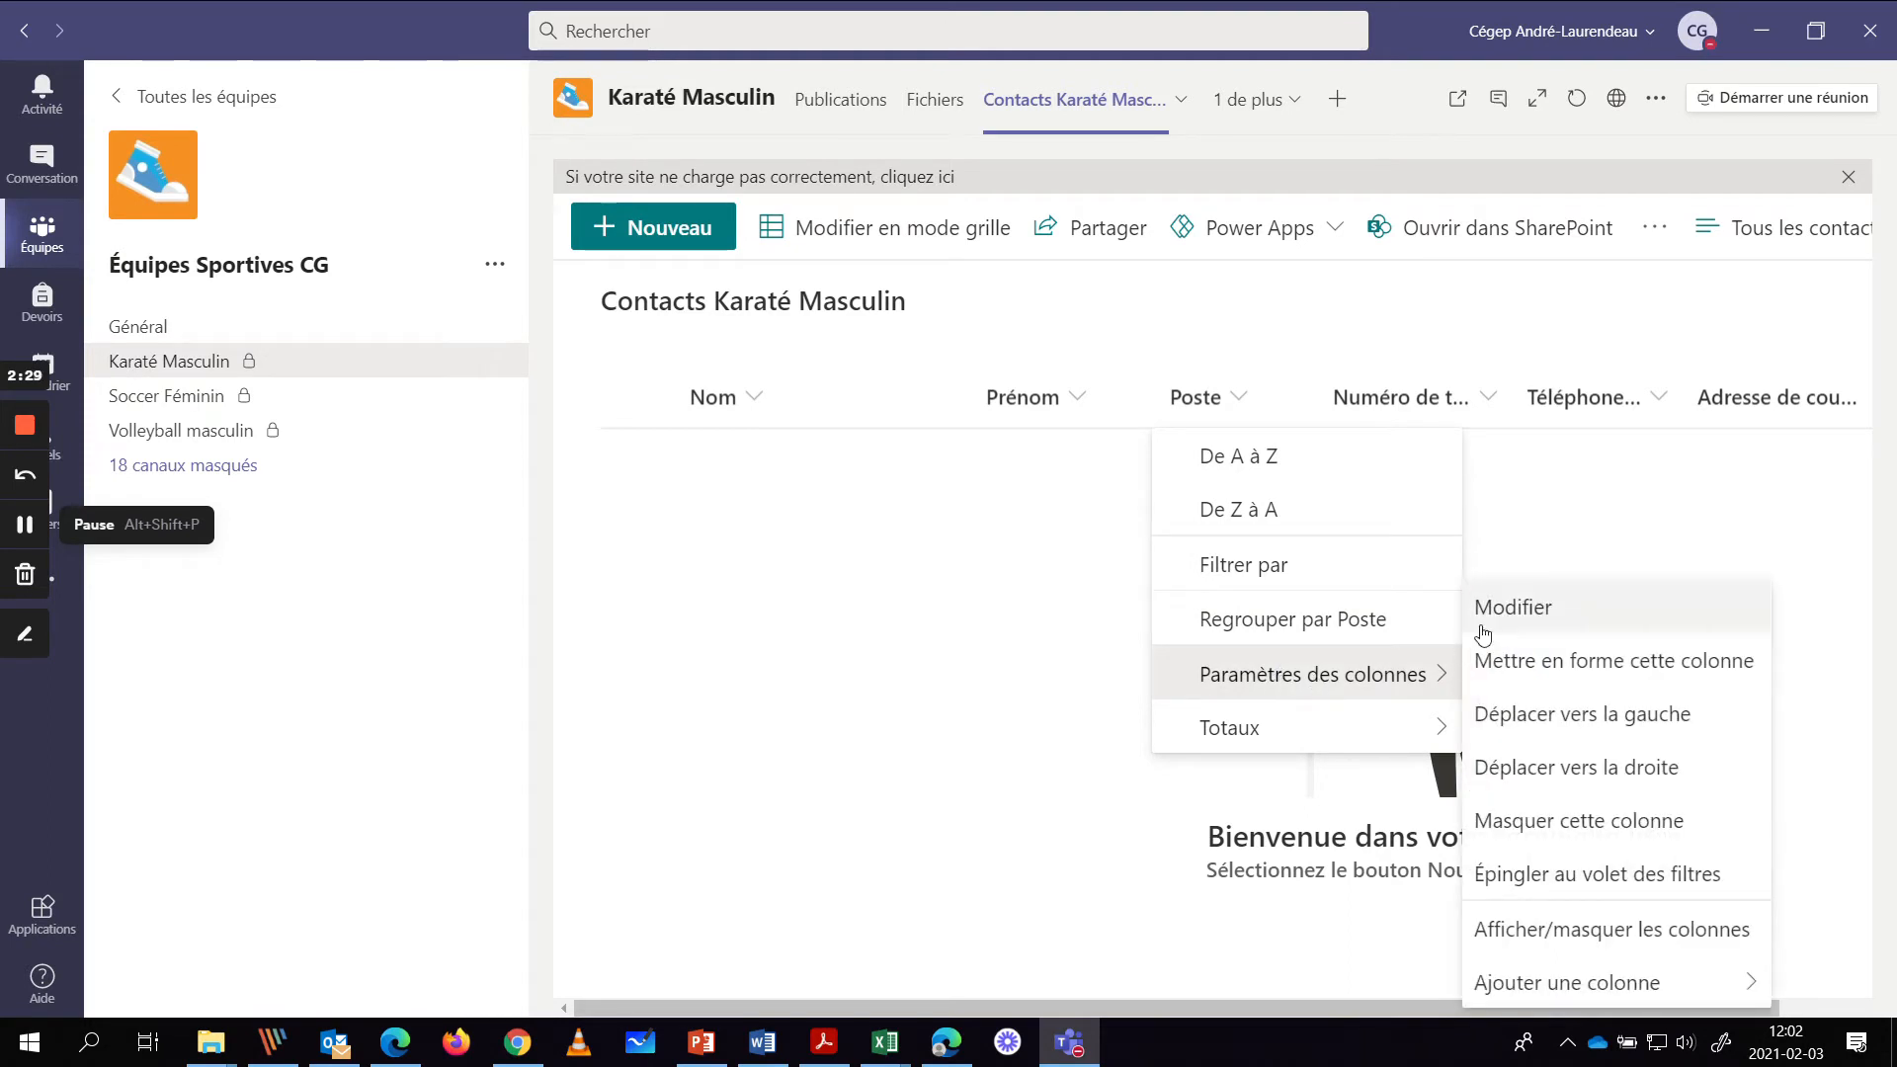
{"action": "left_click", "coordinate": [1521, 615]}
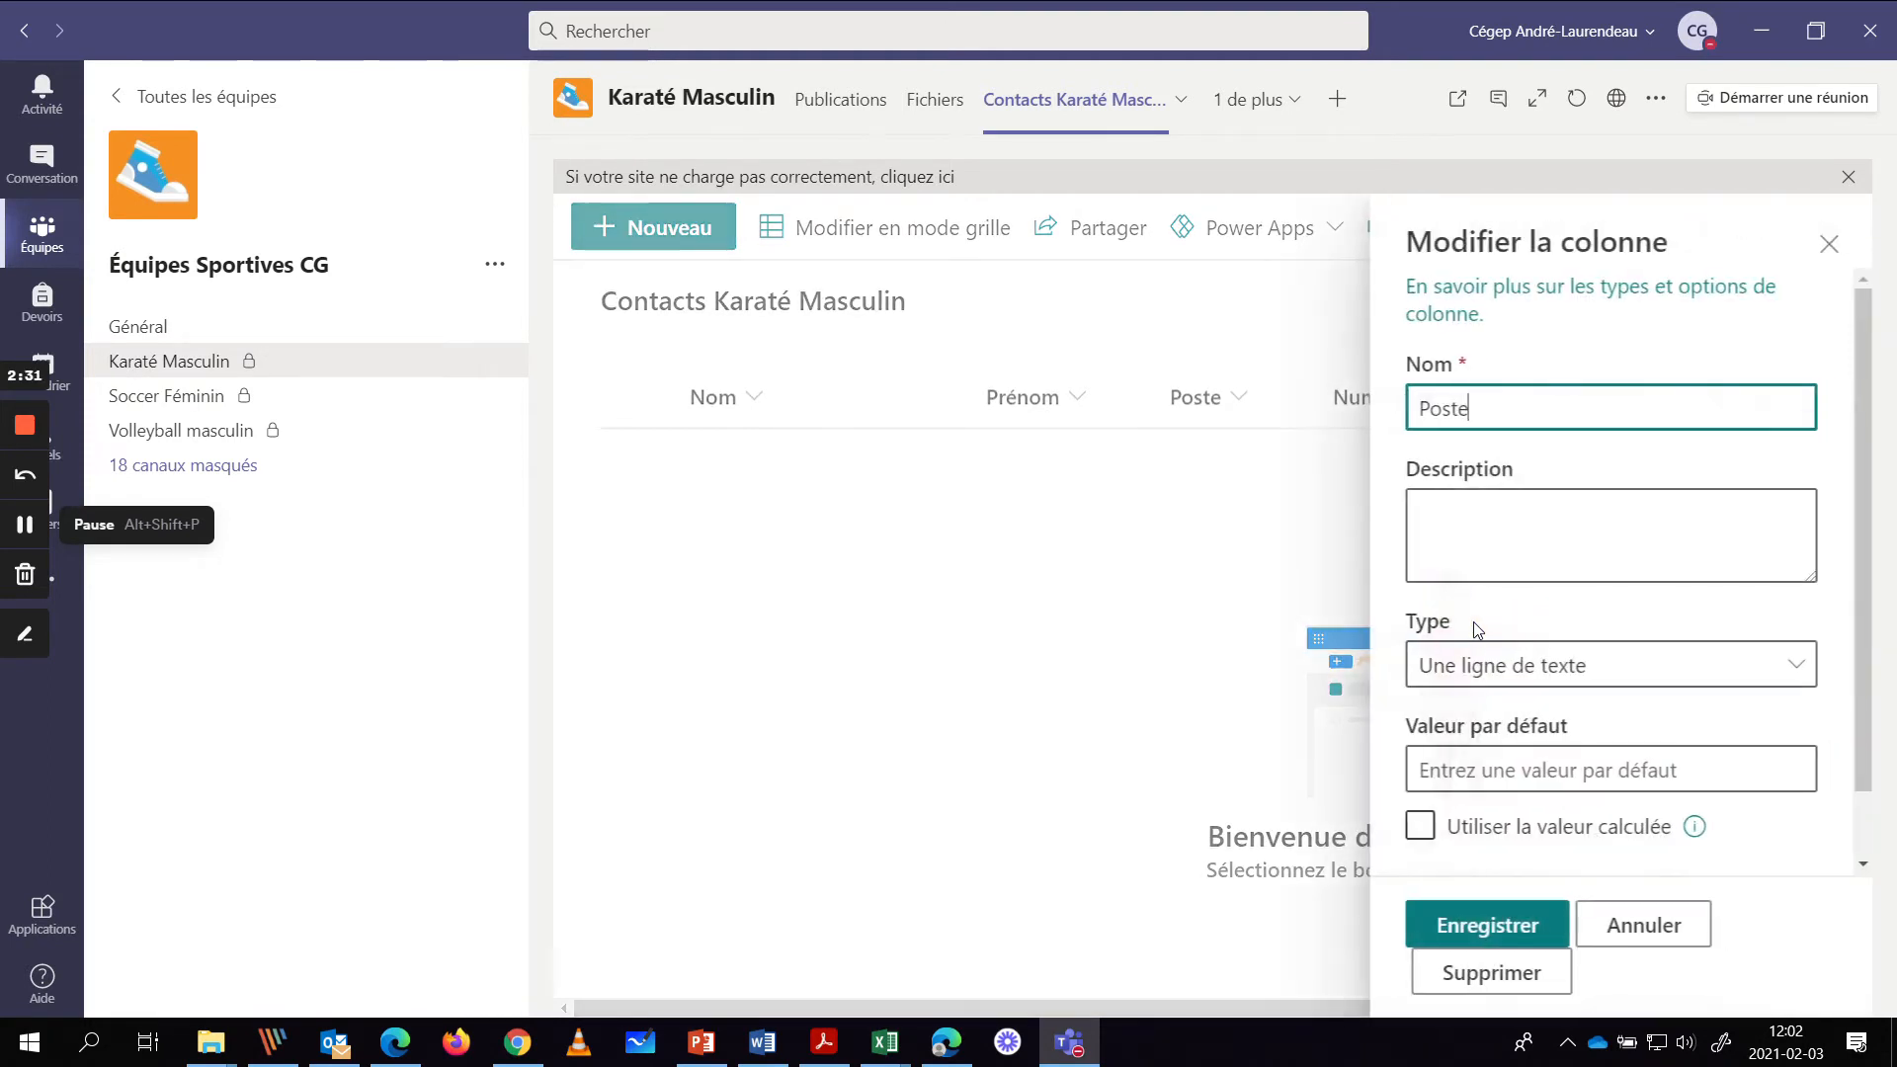
{"action": "key", "text": "ctrl+a"}
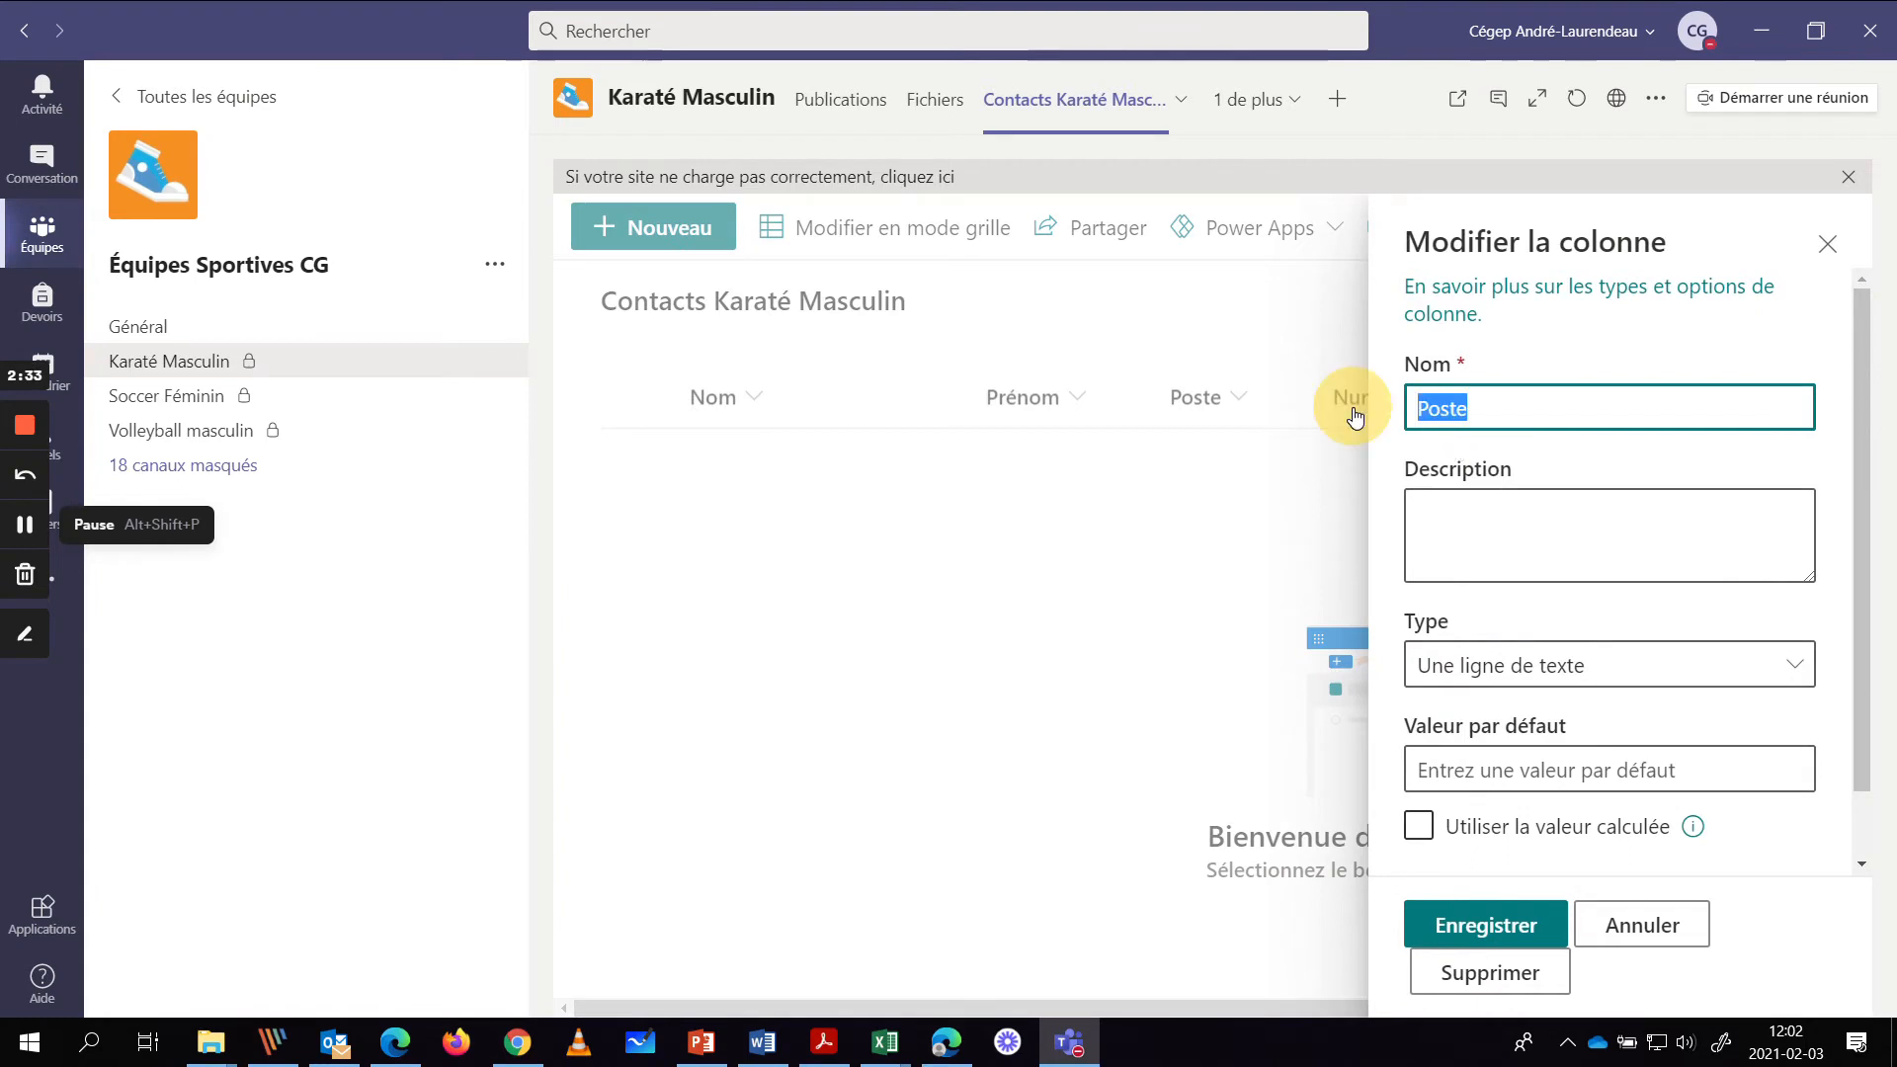
{"action": "type", "text": "Rôle"}
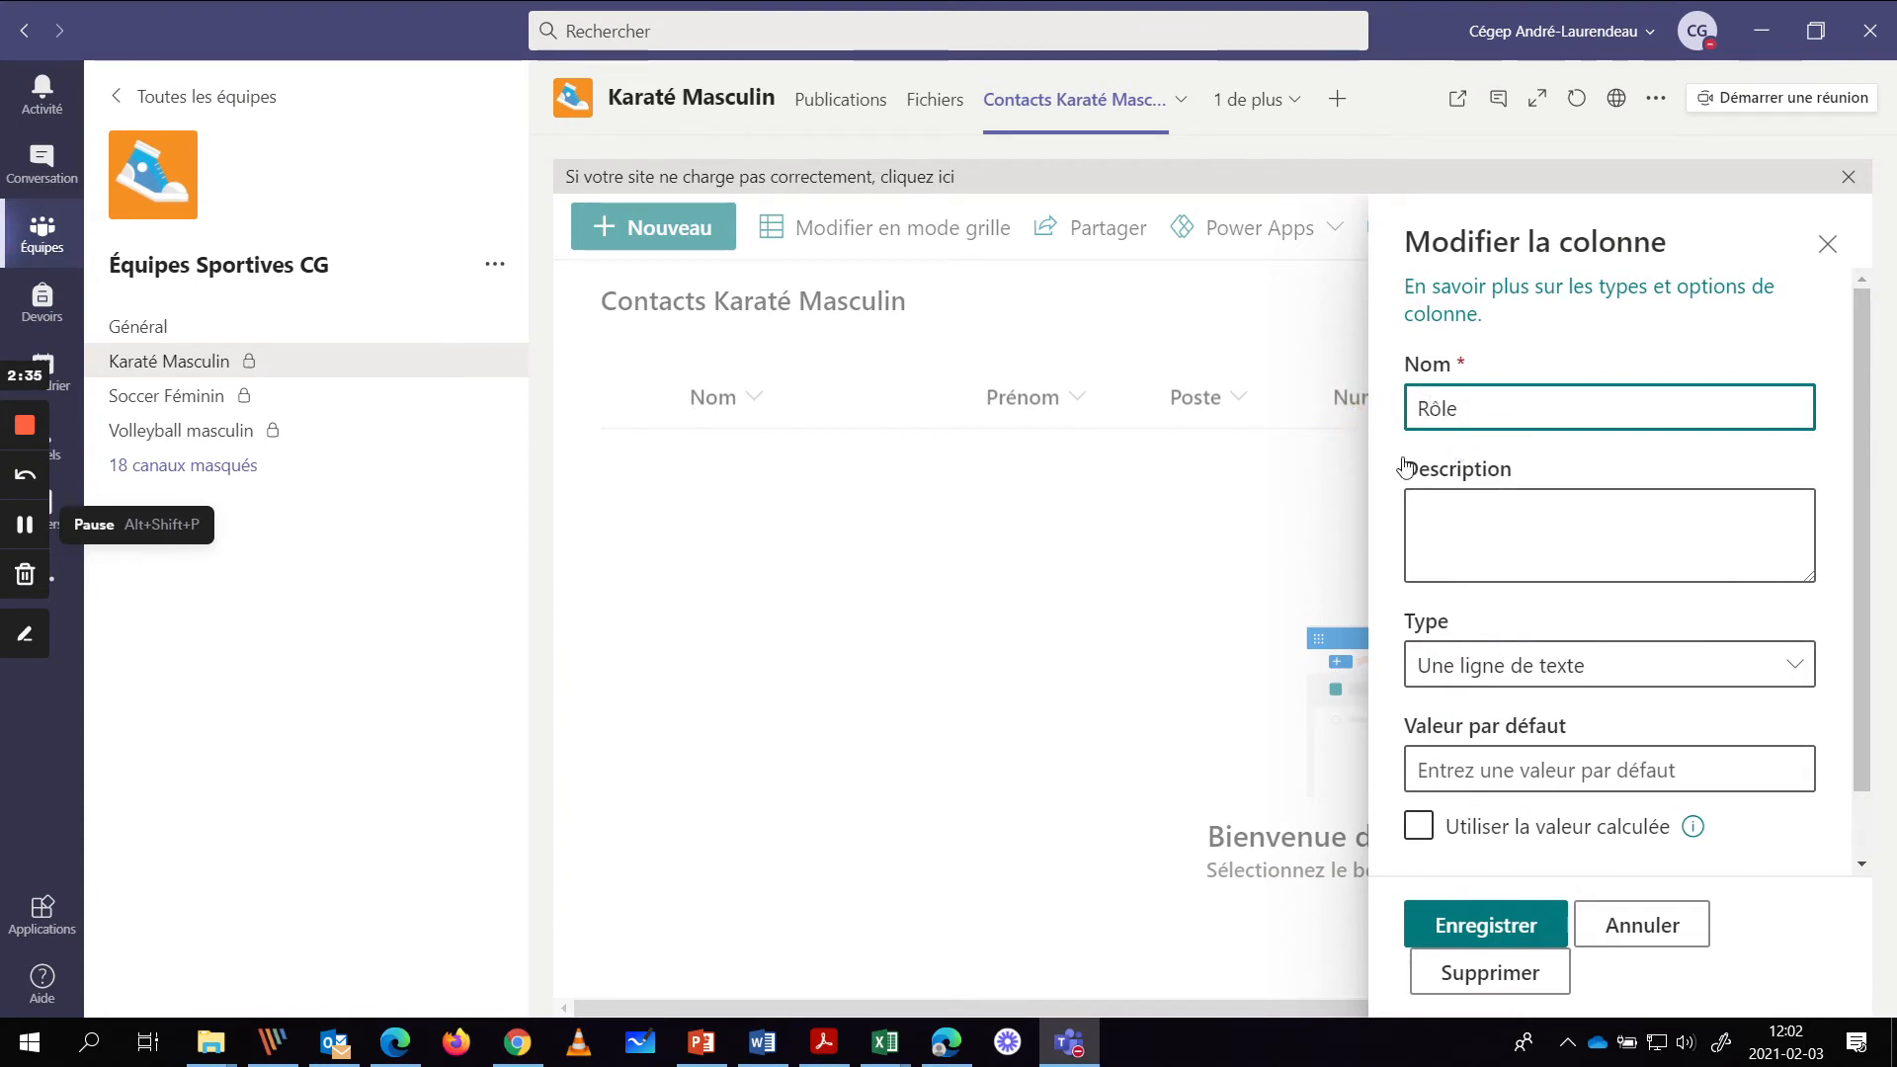
{"action": "left_click", "coordinate": [1522, 923]}
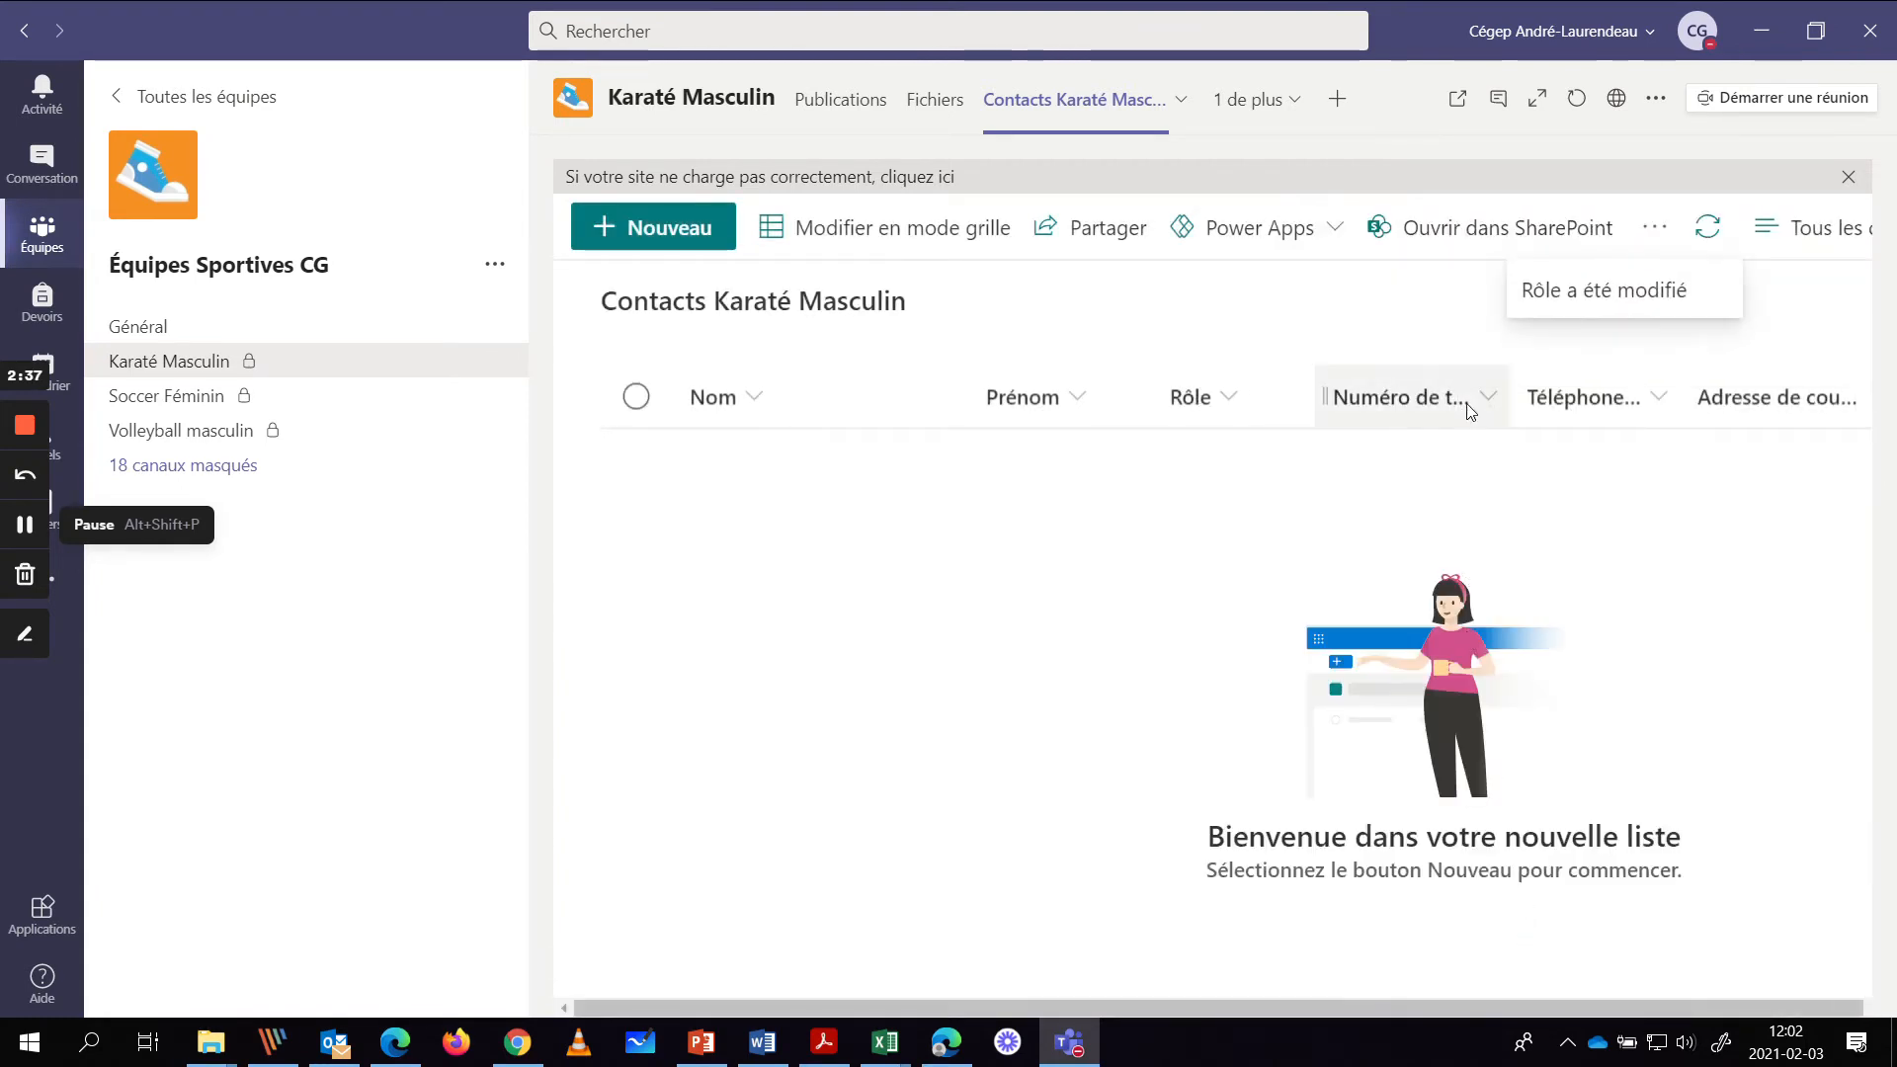
- Open the editing settings for the Numéro de téléphone mobile column
{"action": "left_click", "coordinate": [1488, 401]}
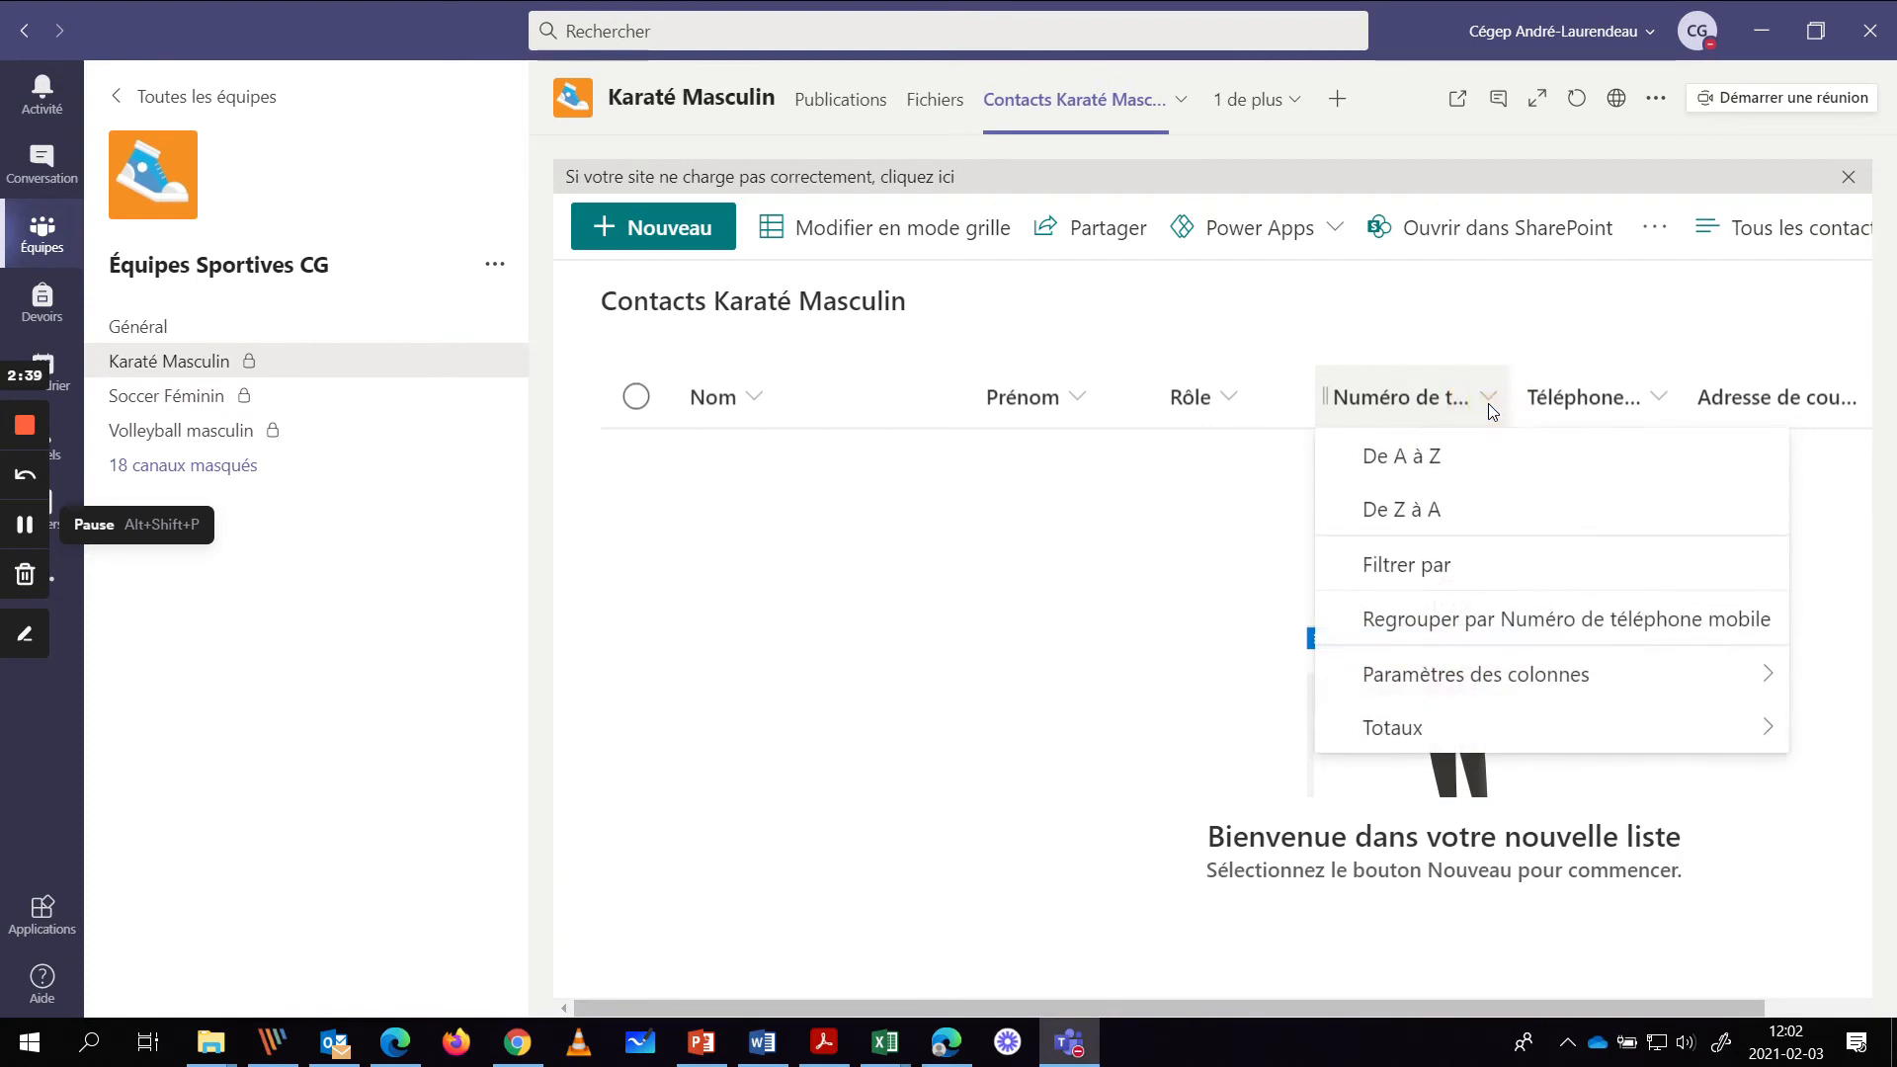
{"action": "mouse_move", "coordinate": [1466, 675]}
{"action": "left_click", "coordinate": [1104, 599]}
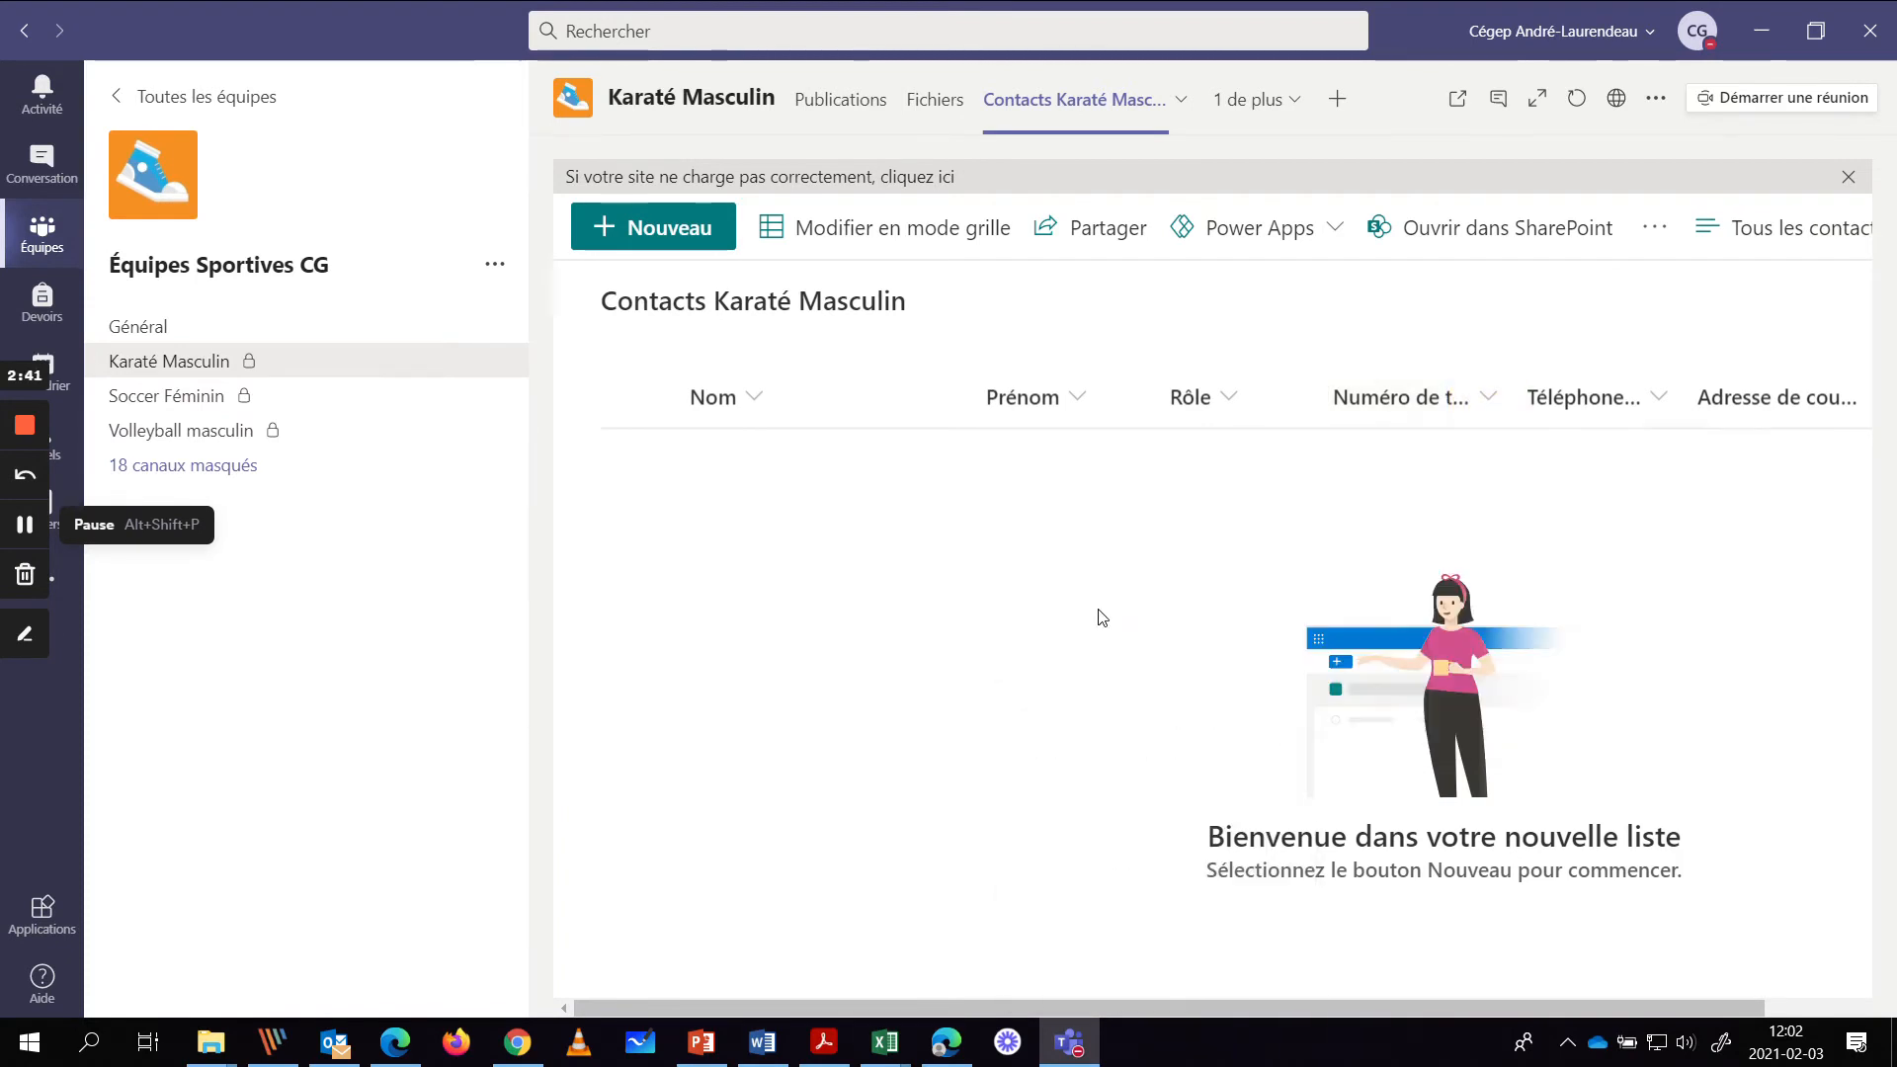
- Rename the mobile phone column to Tél.Cell and save it
{"action": "key", "text": "ctrl+a"}
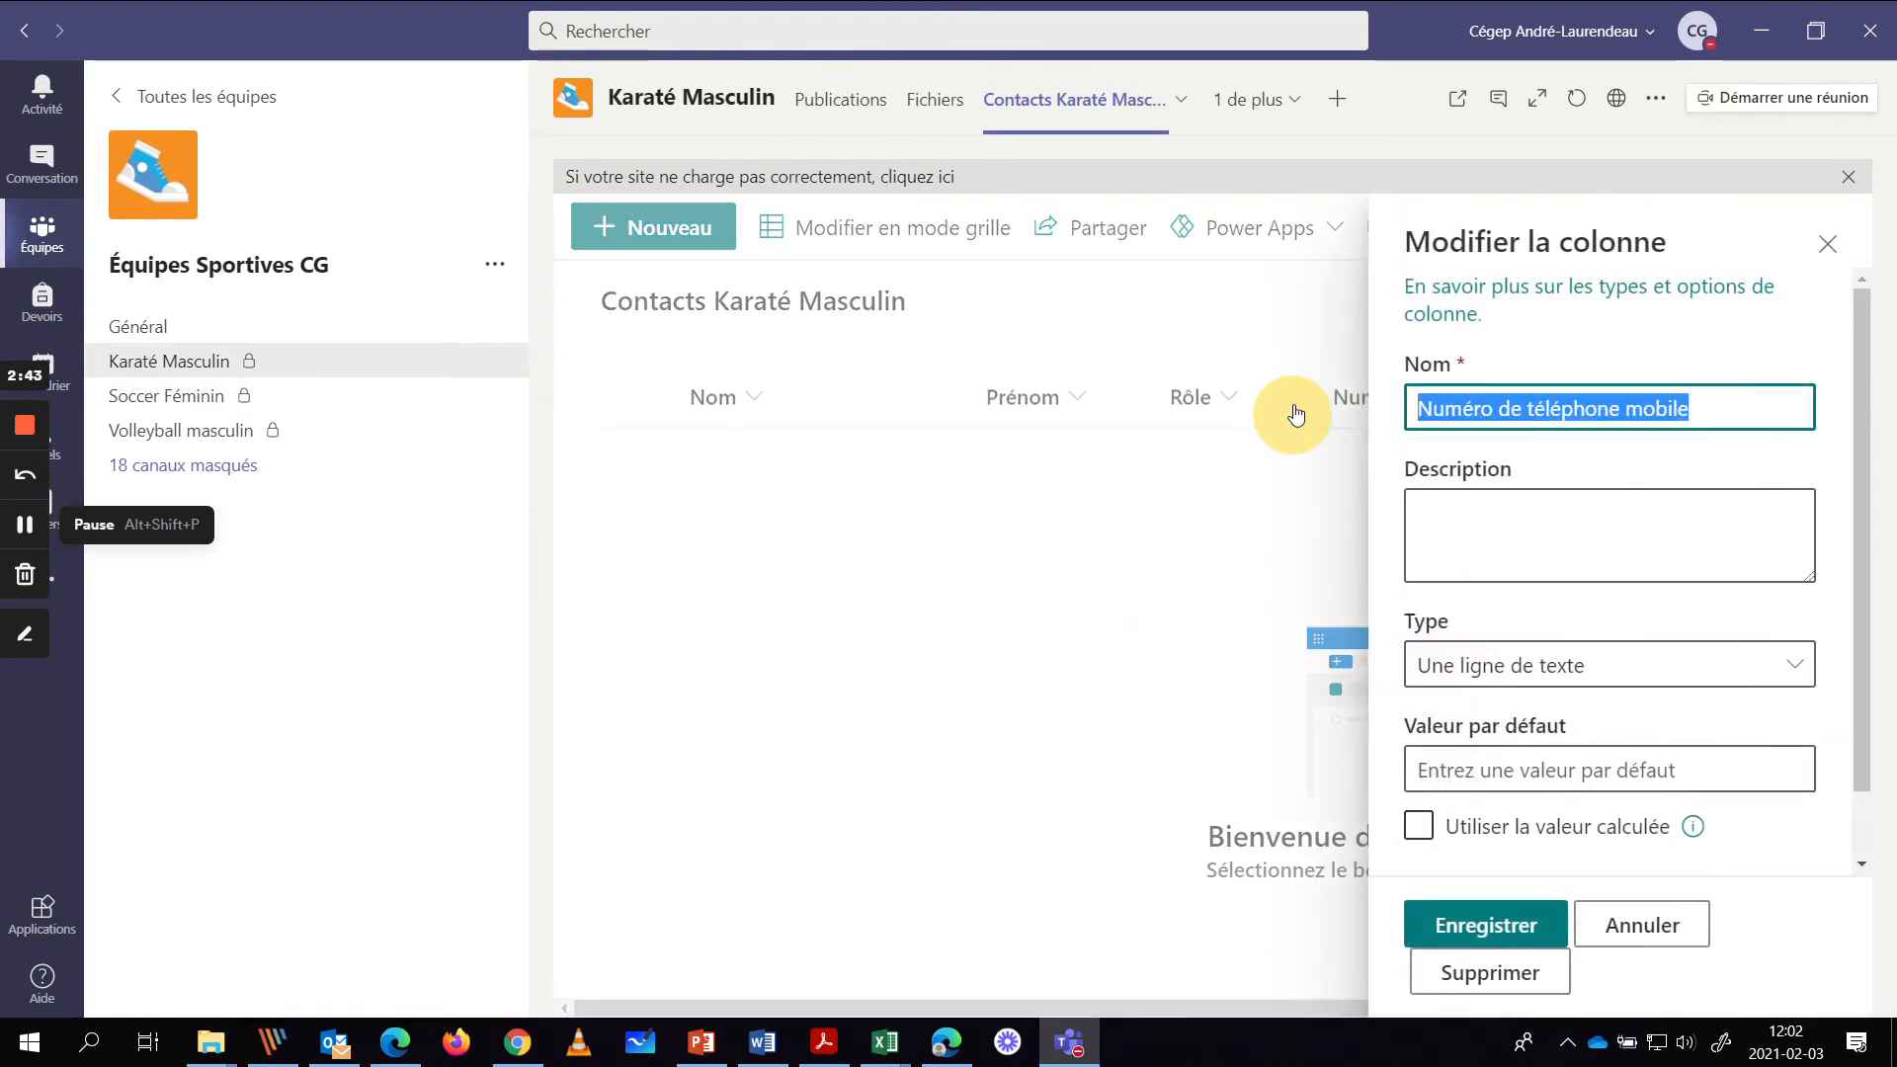
{"action": "type", "text": "Tél.Cell"}
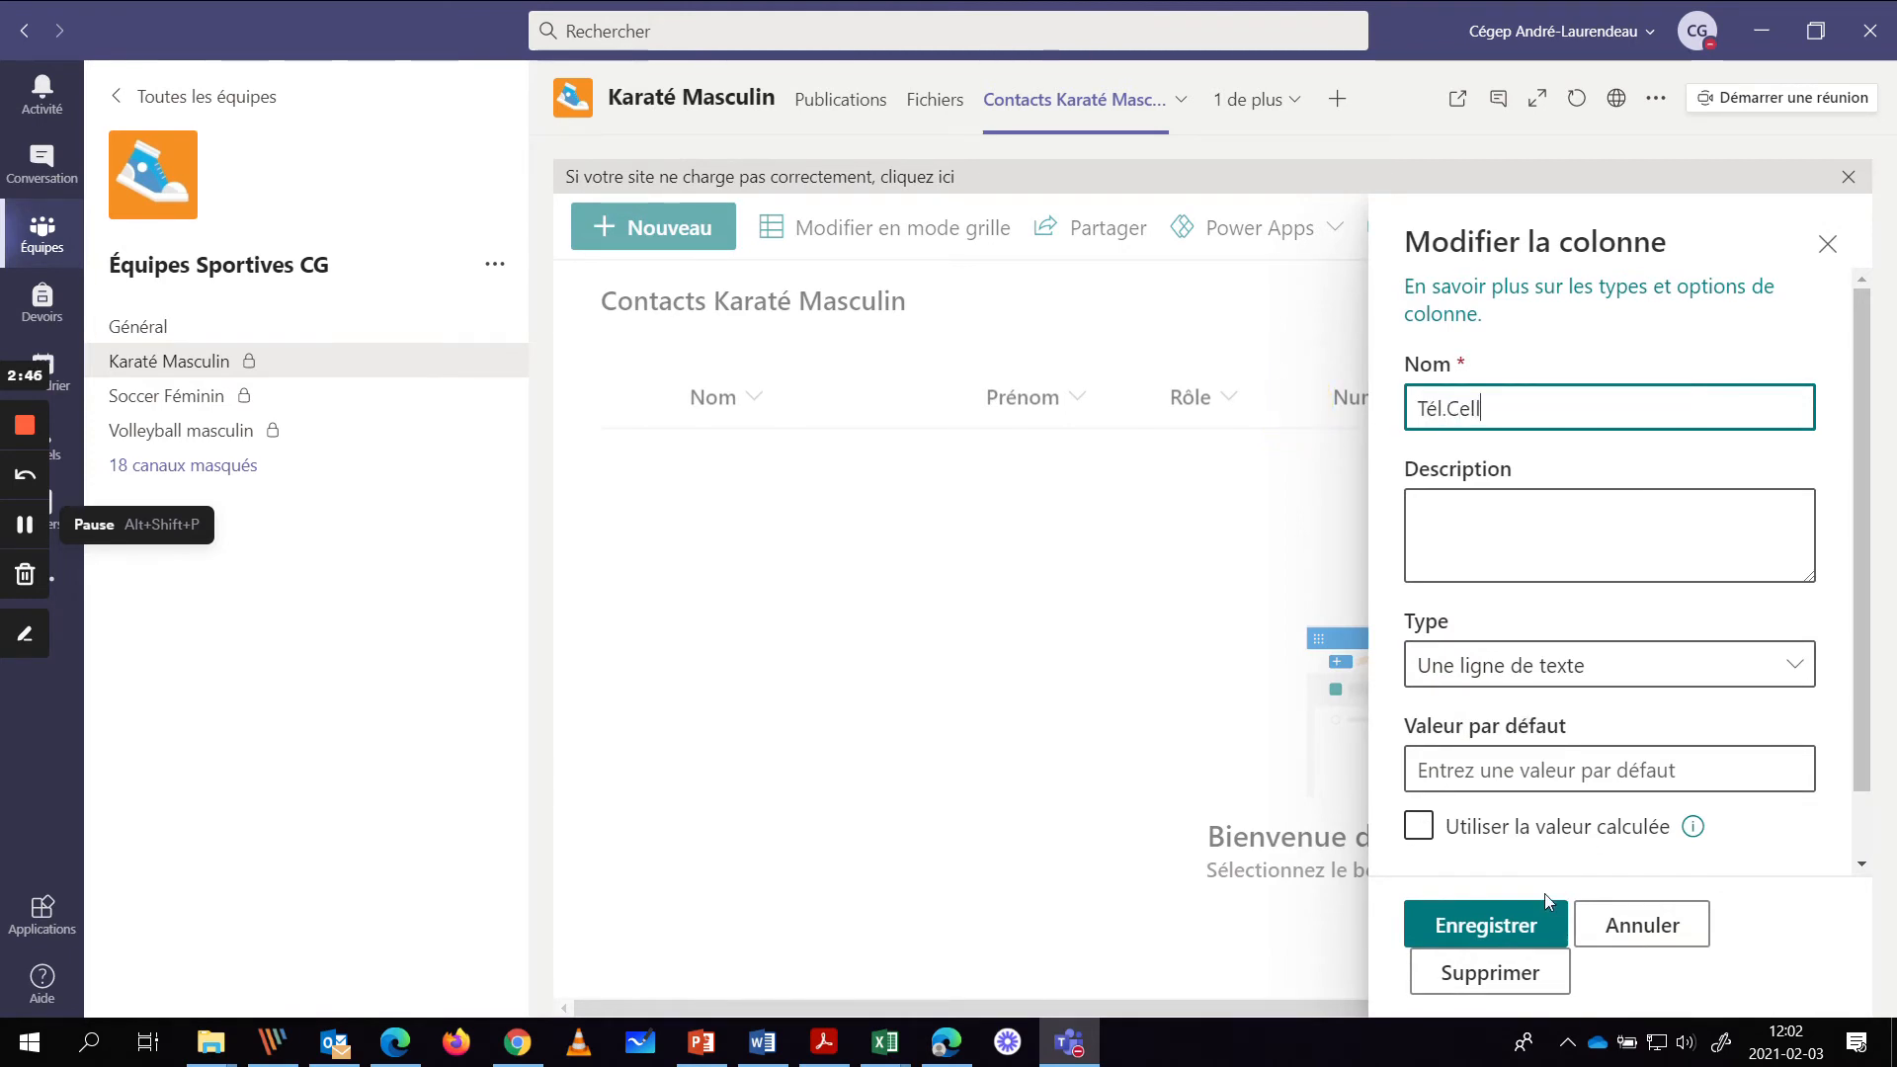
{"action": "left_click", "coordinate": [1525, 923]}
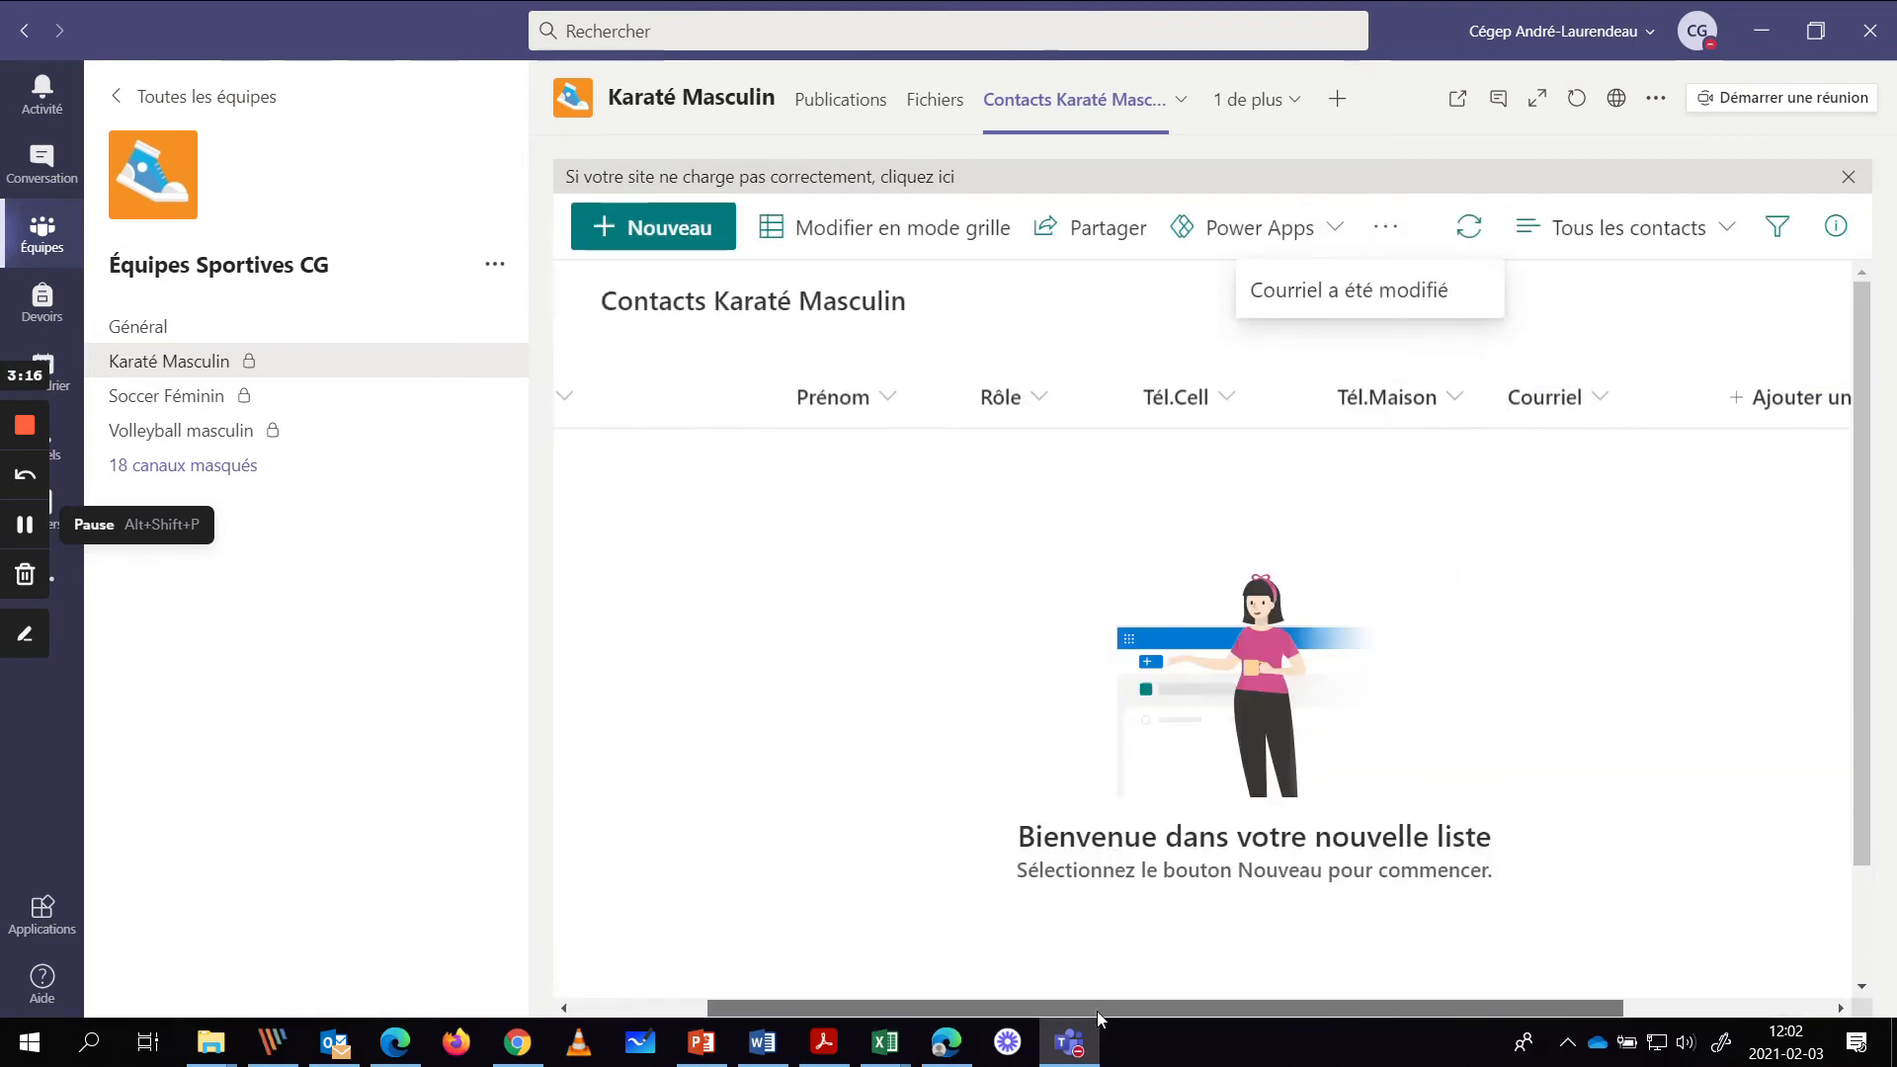
- Make the Tél.Cell and Tél.Maison columns slightly narrower
{"action": "left_click_drag", "start_coordinate": [860, 995], "coordinate": [767, 986]}
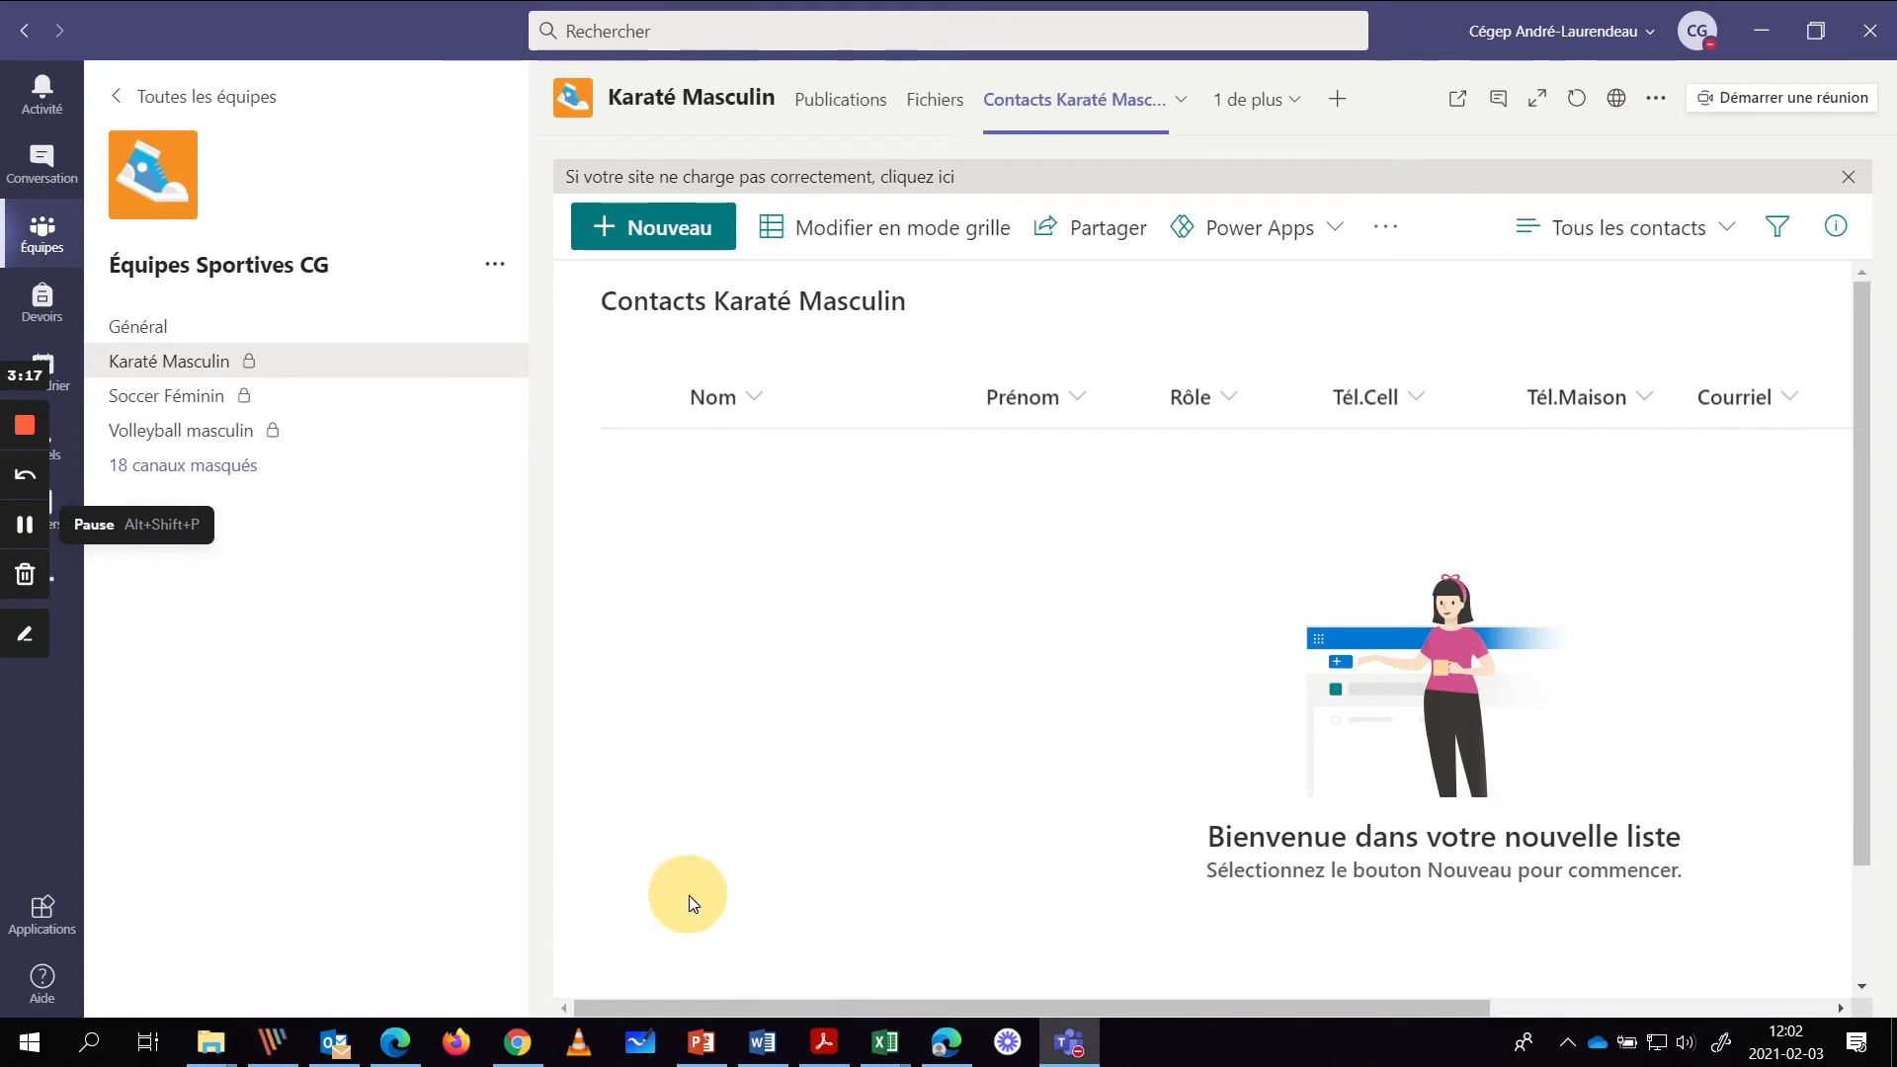
{"action": "left_click_drag", "start_coordinate": [1511, 395], "coordinate": [1482, 394]}
{"action": "left_click_drag", "start_coordinate": [1648, 387], "coordinate": [1639, 388]}
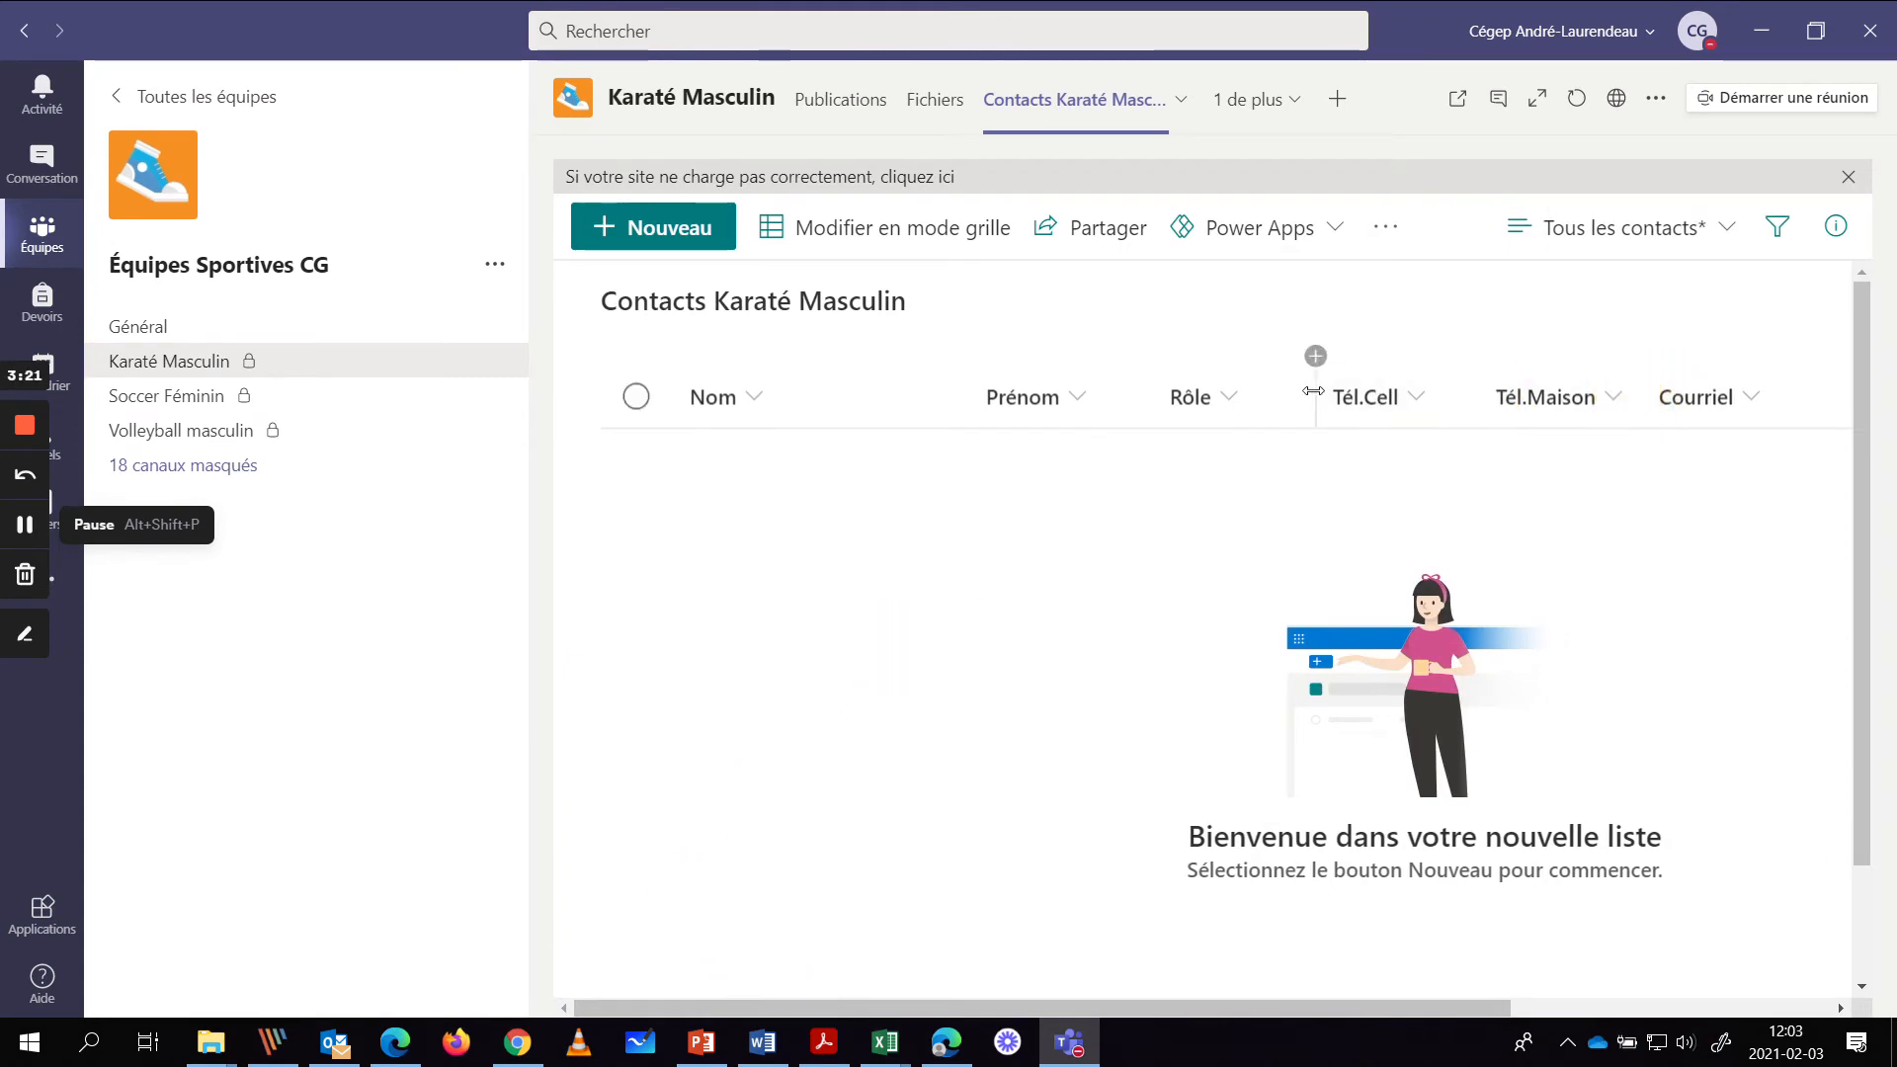
{"action": "left_click_drag", "start_coordinate": [1310, 390], "coordinate": [886, 450]}
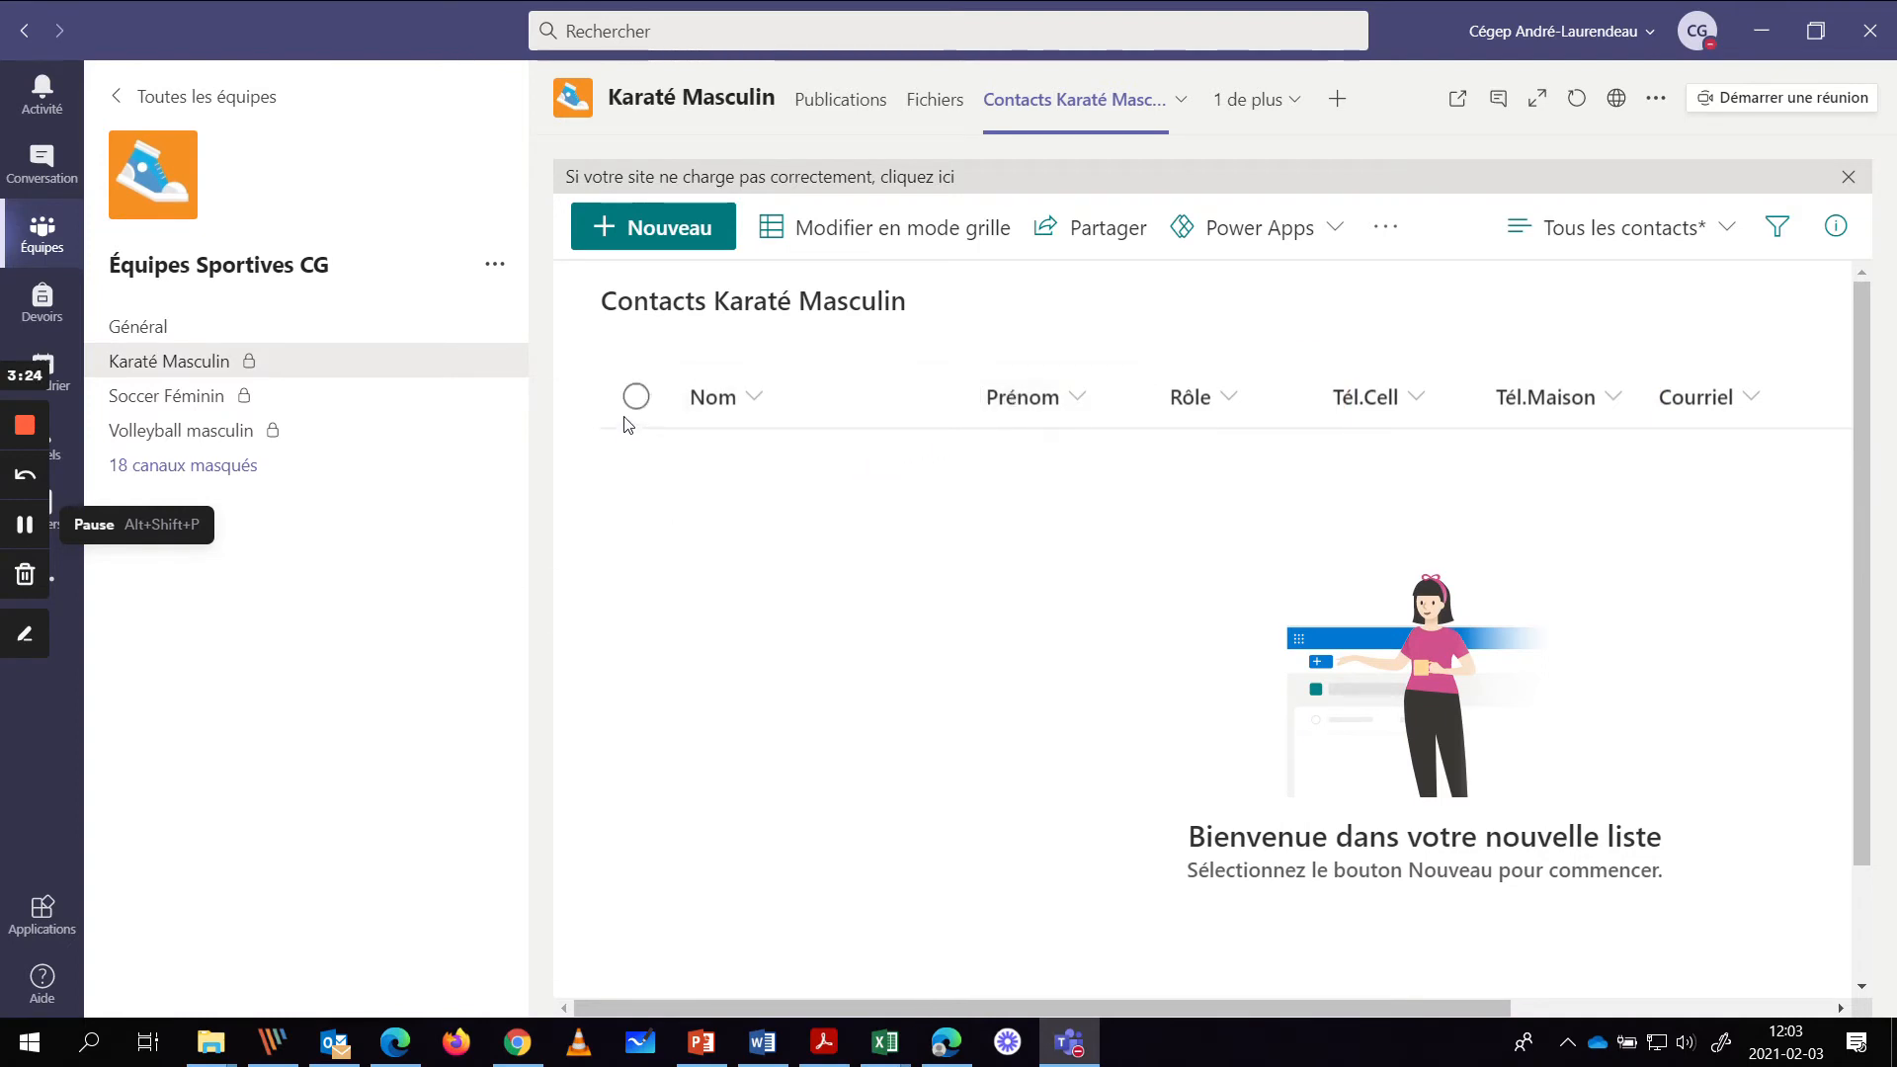
- Dismiss the Nouvel élément form and switch the contact list to Modifier en mode grille
{"action": "left_click", "coordinate": [606, 231]}
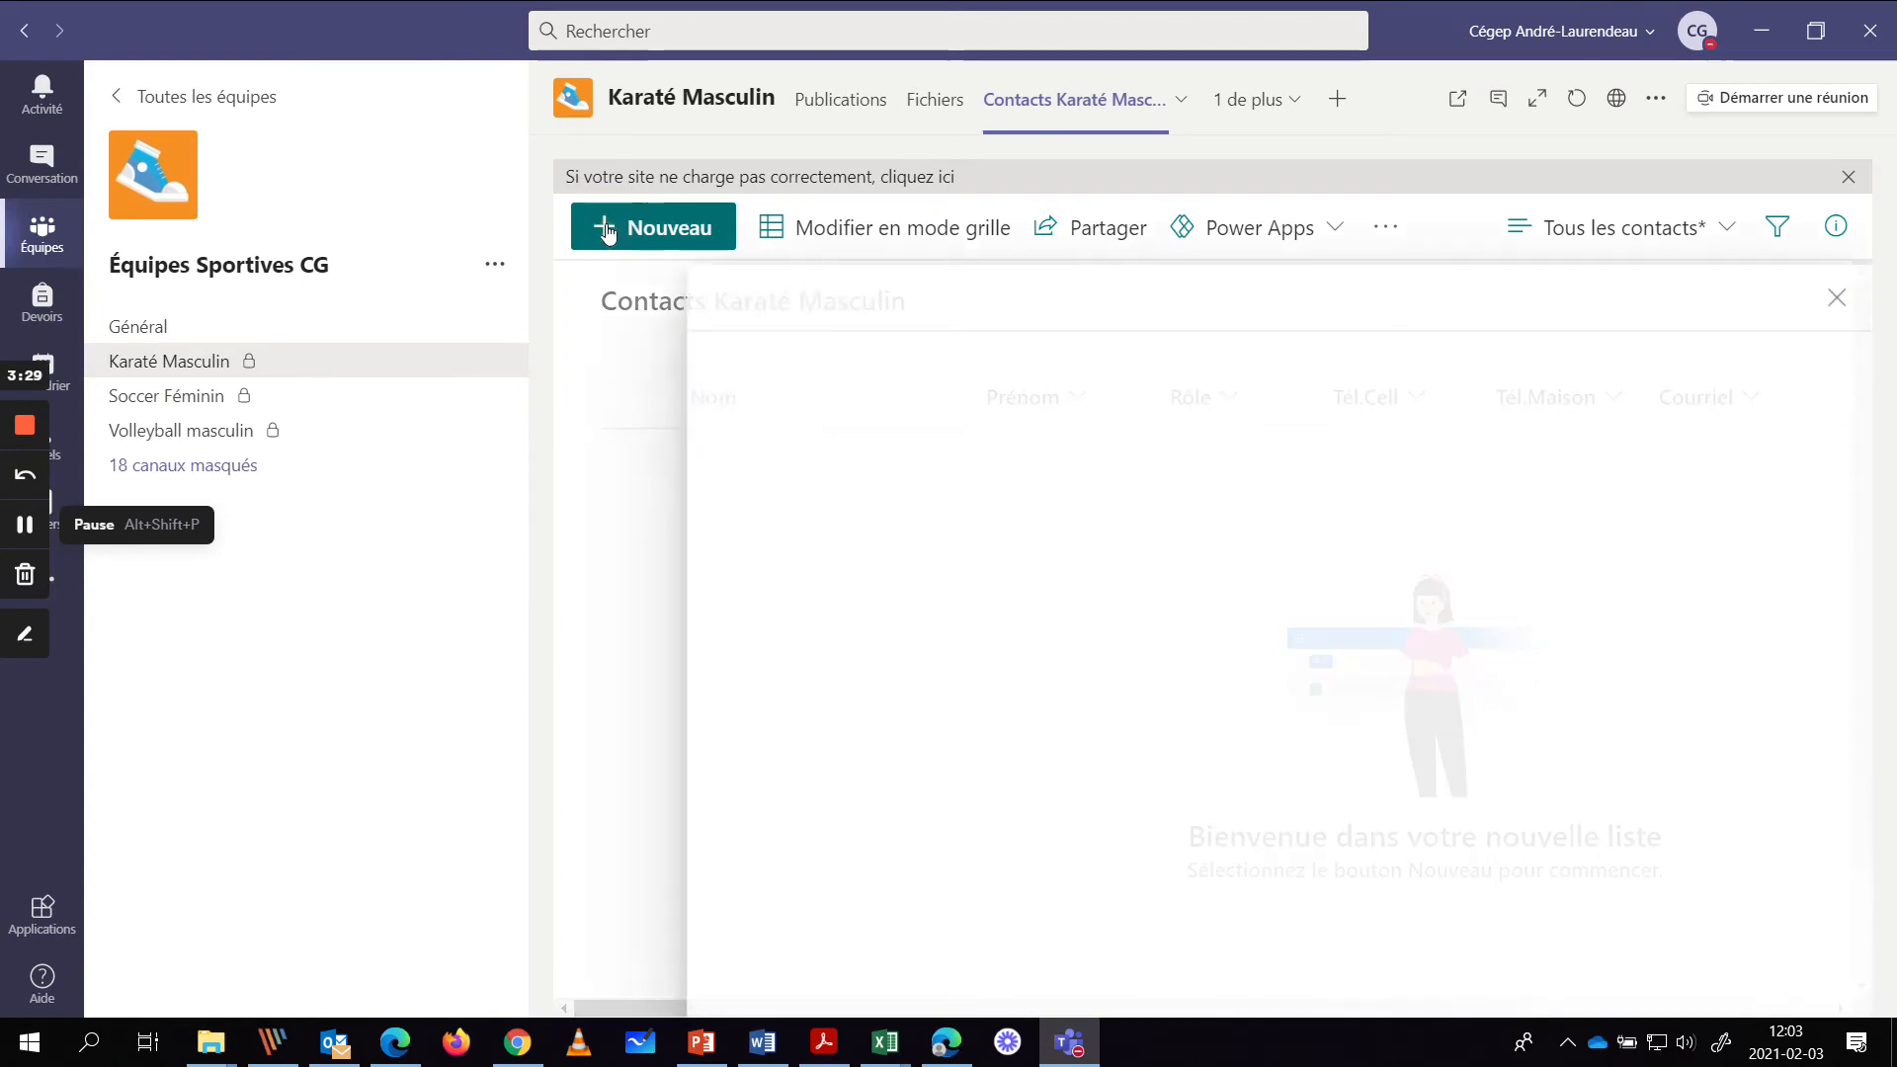
{"action": "left_click", "coordinate": [1835, 297]}
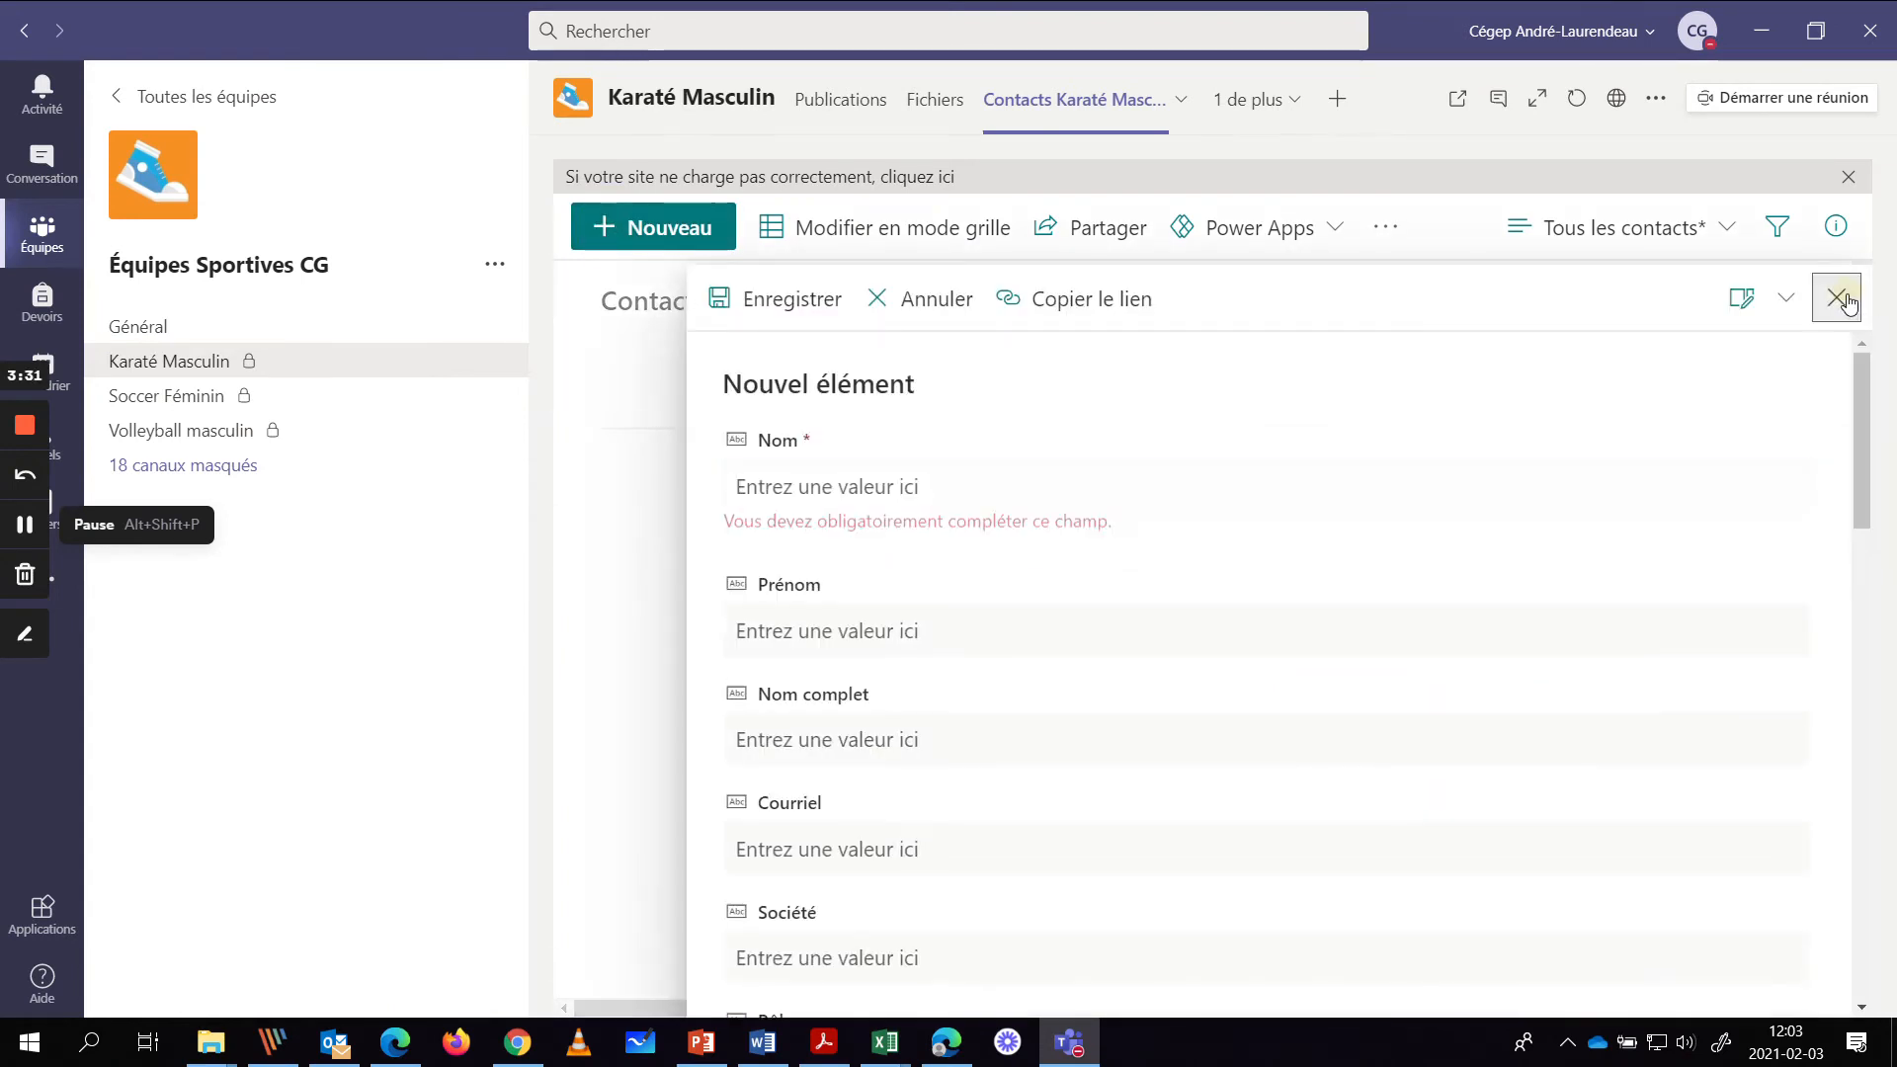
{"action": "left_click", "coordinate": [790, 240]}
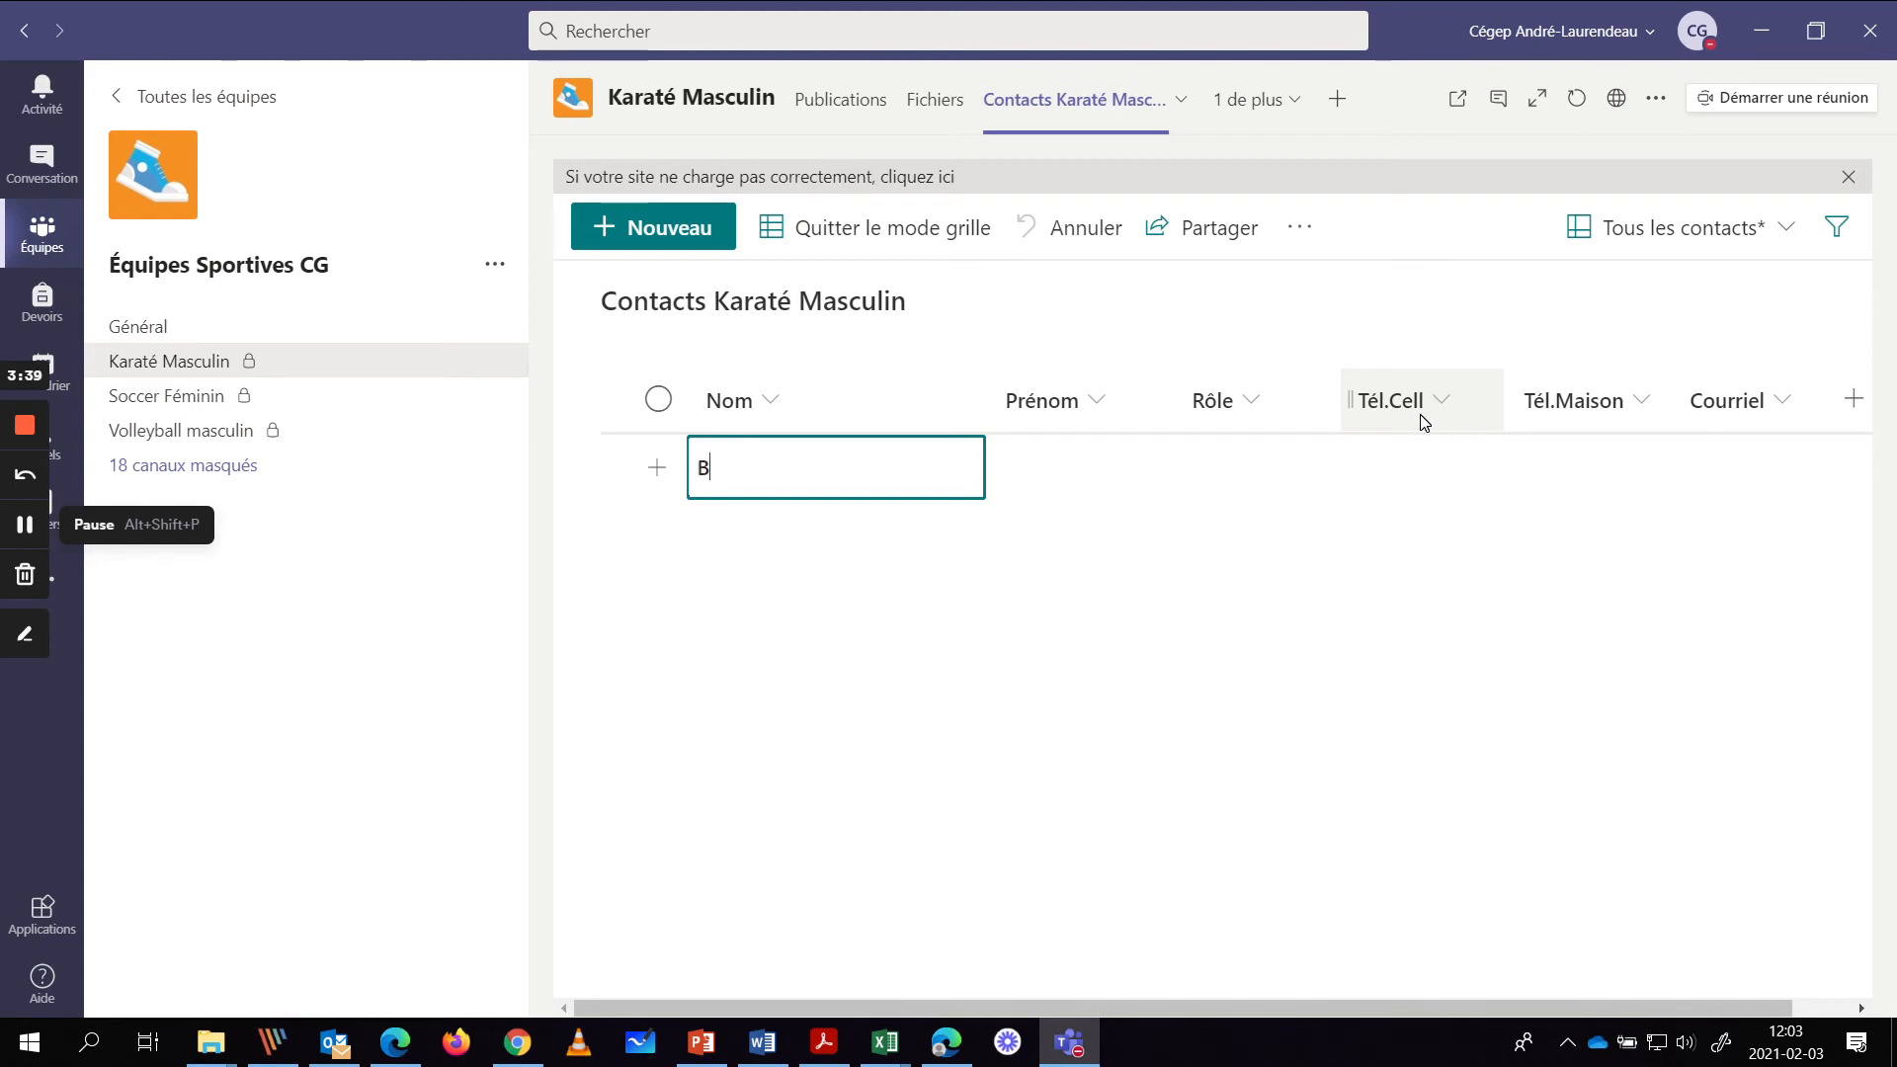
- Enter the first contact's last name, first name, role Coach and mobile number, then add a new row
{"action": "type", "text": "e"}
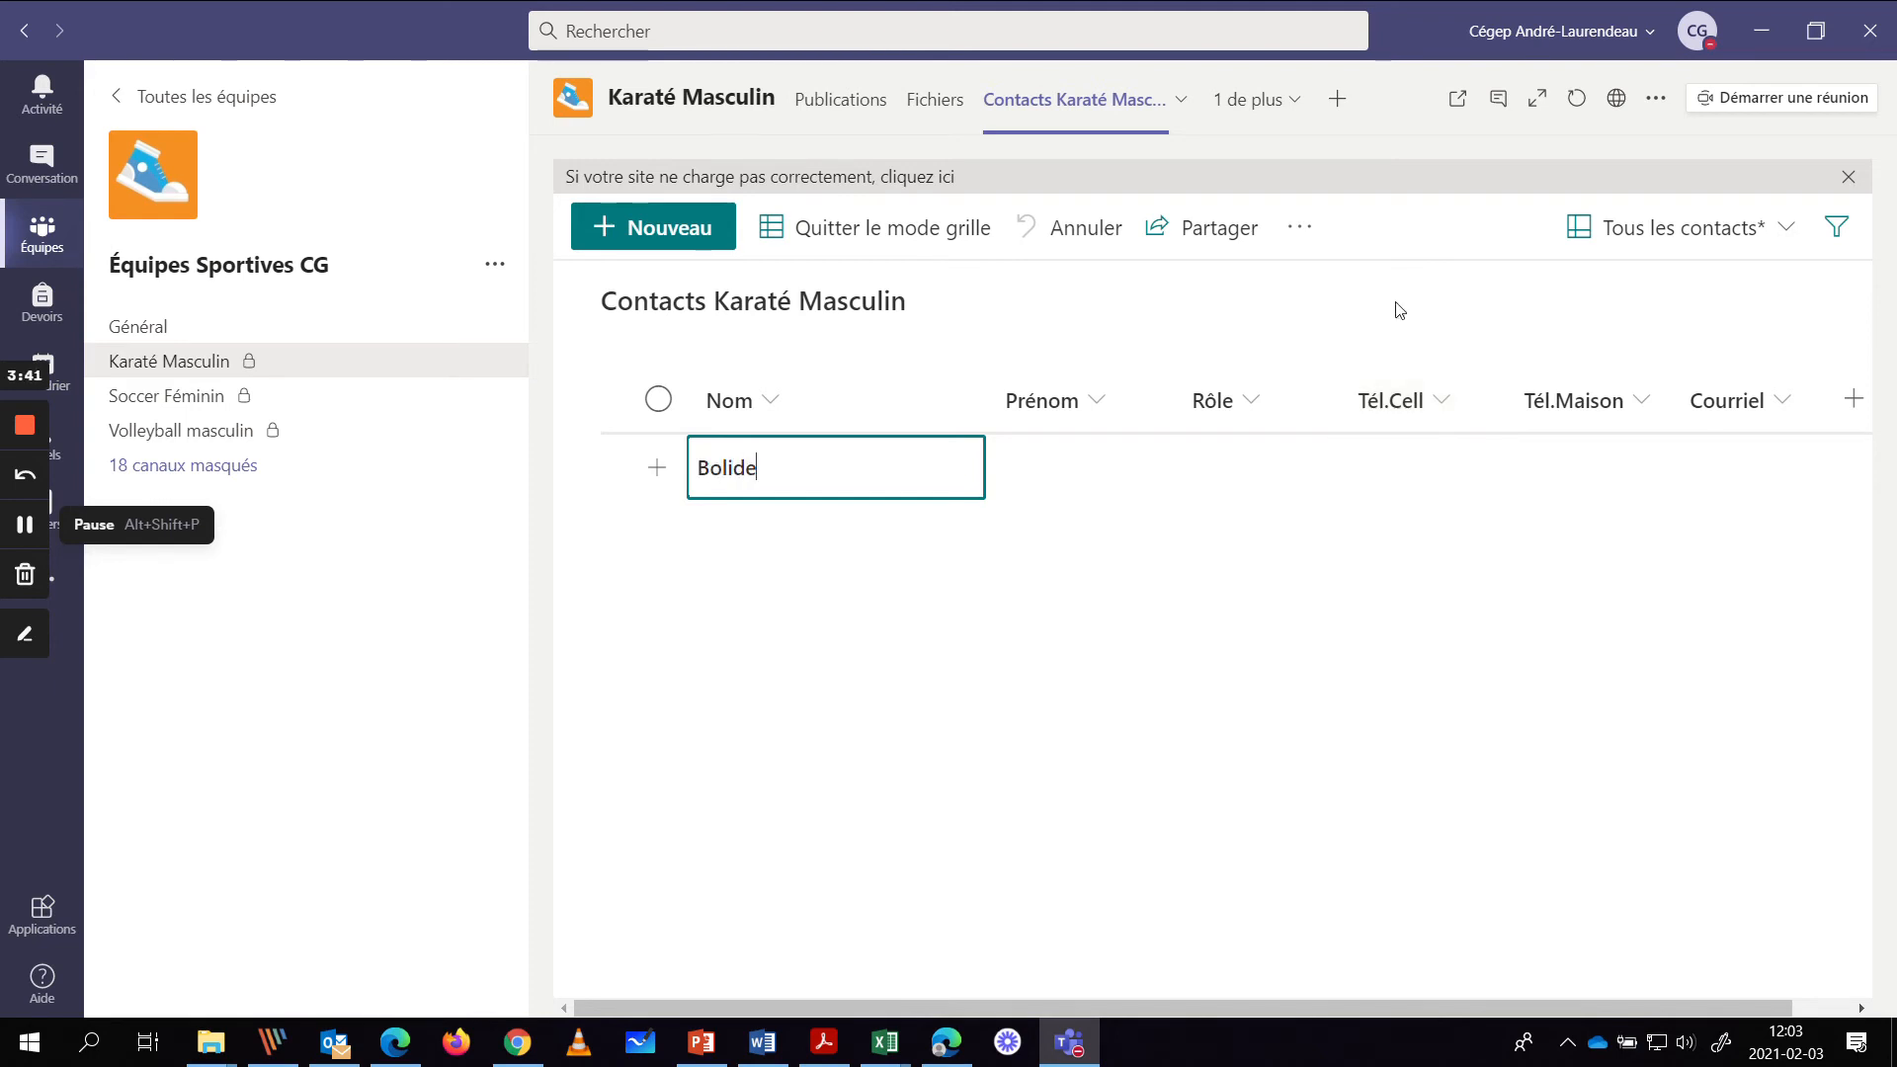
{"action": "key", "text": "Tab"}
{"action": "left_click", "coordinate": [1059, 465]}
{"action": "left_click", "coordinate": [1077, 466]}
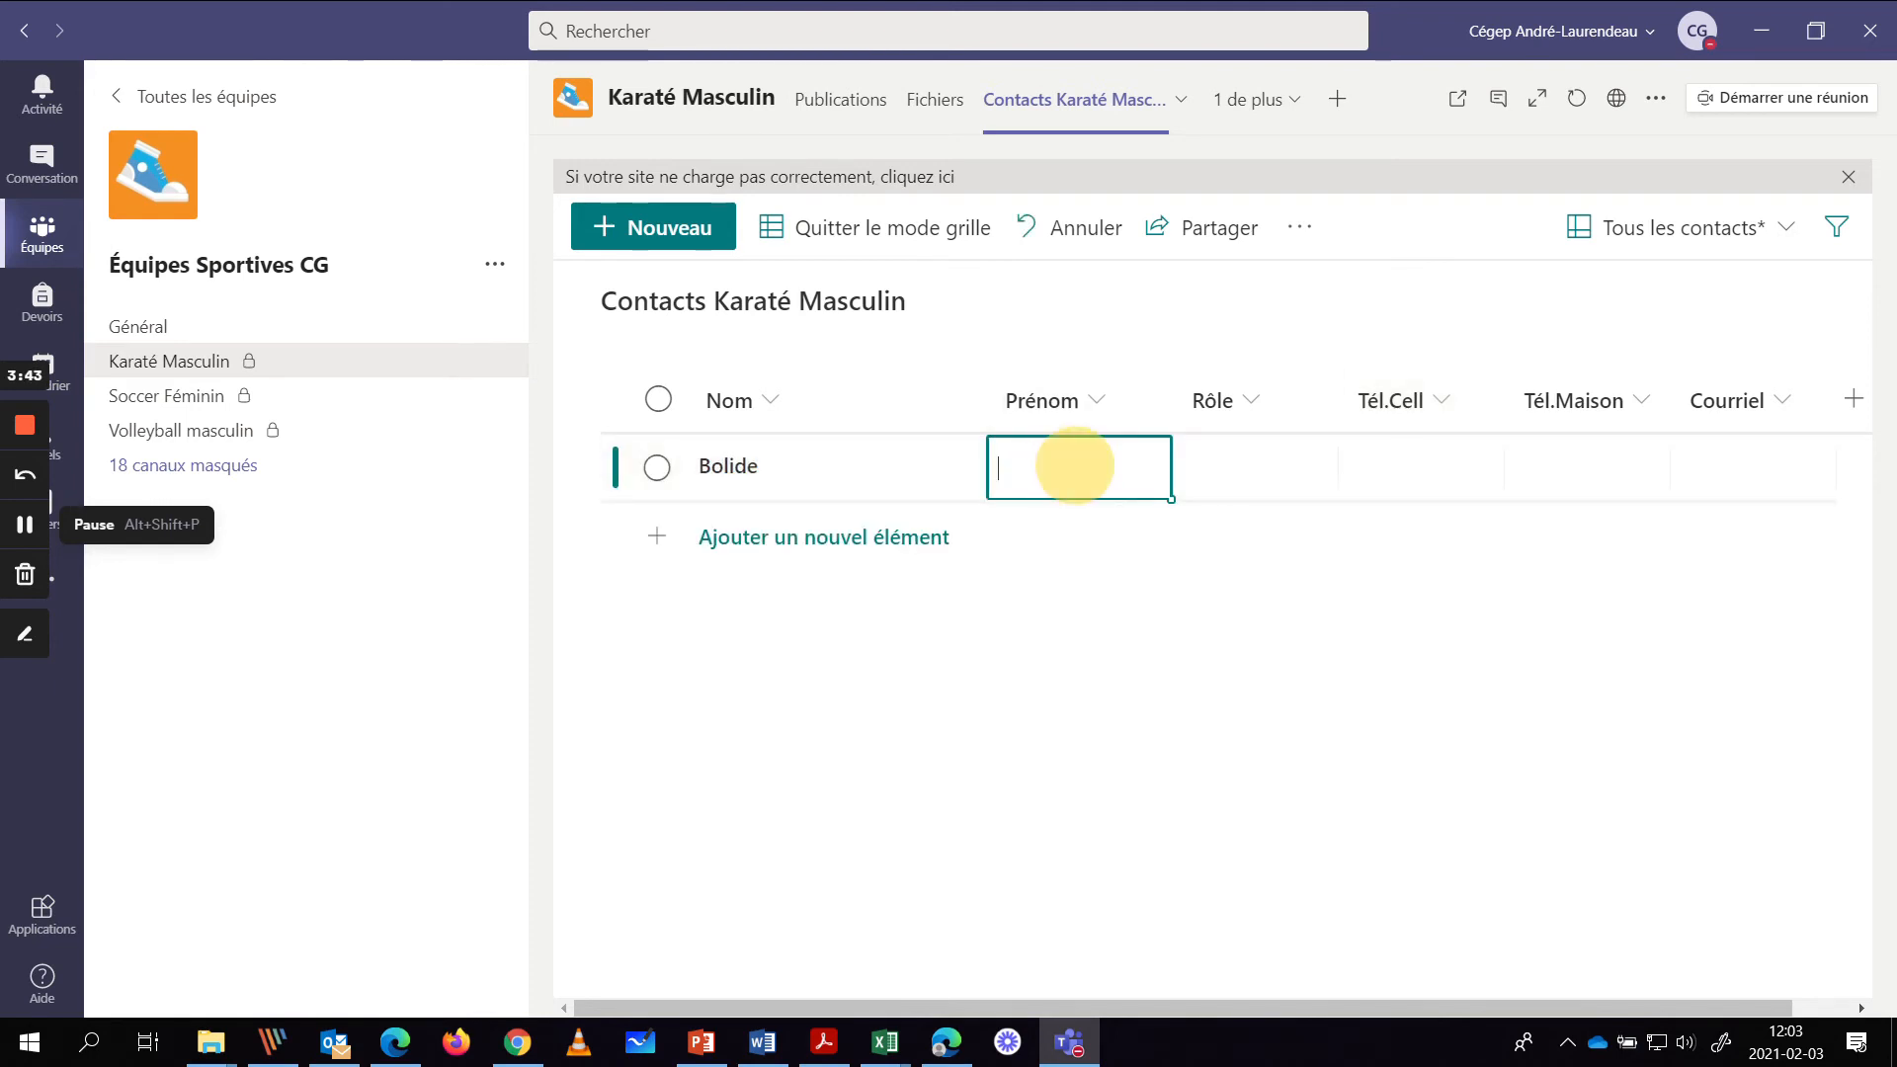
{"action": "type", "text": "Marie"}
{"action": "key", "text": "Tab"}
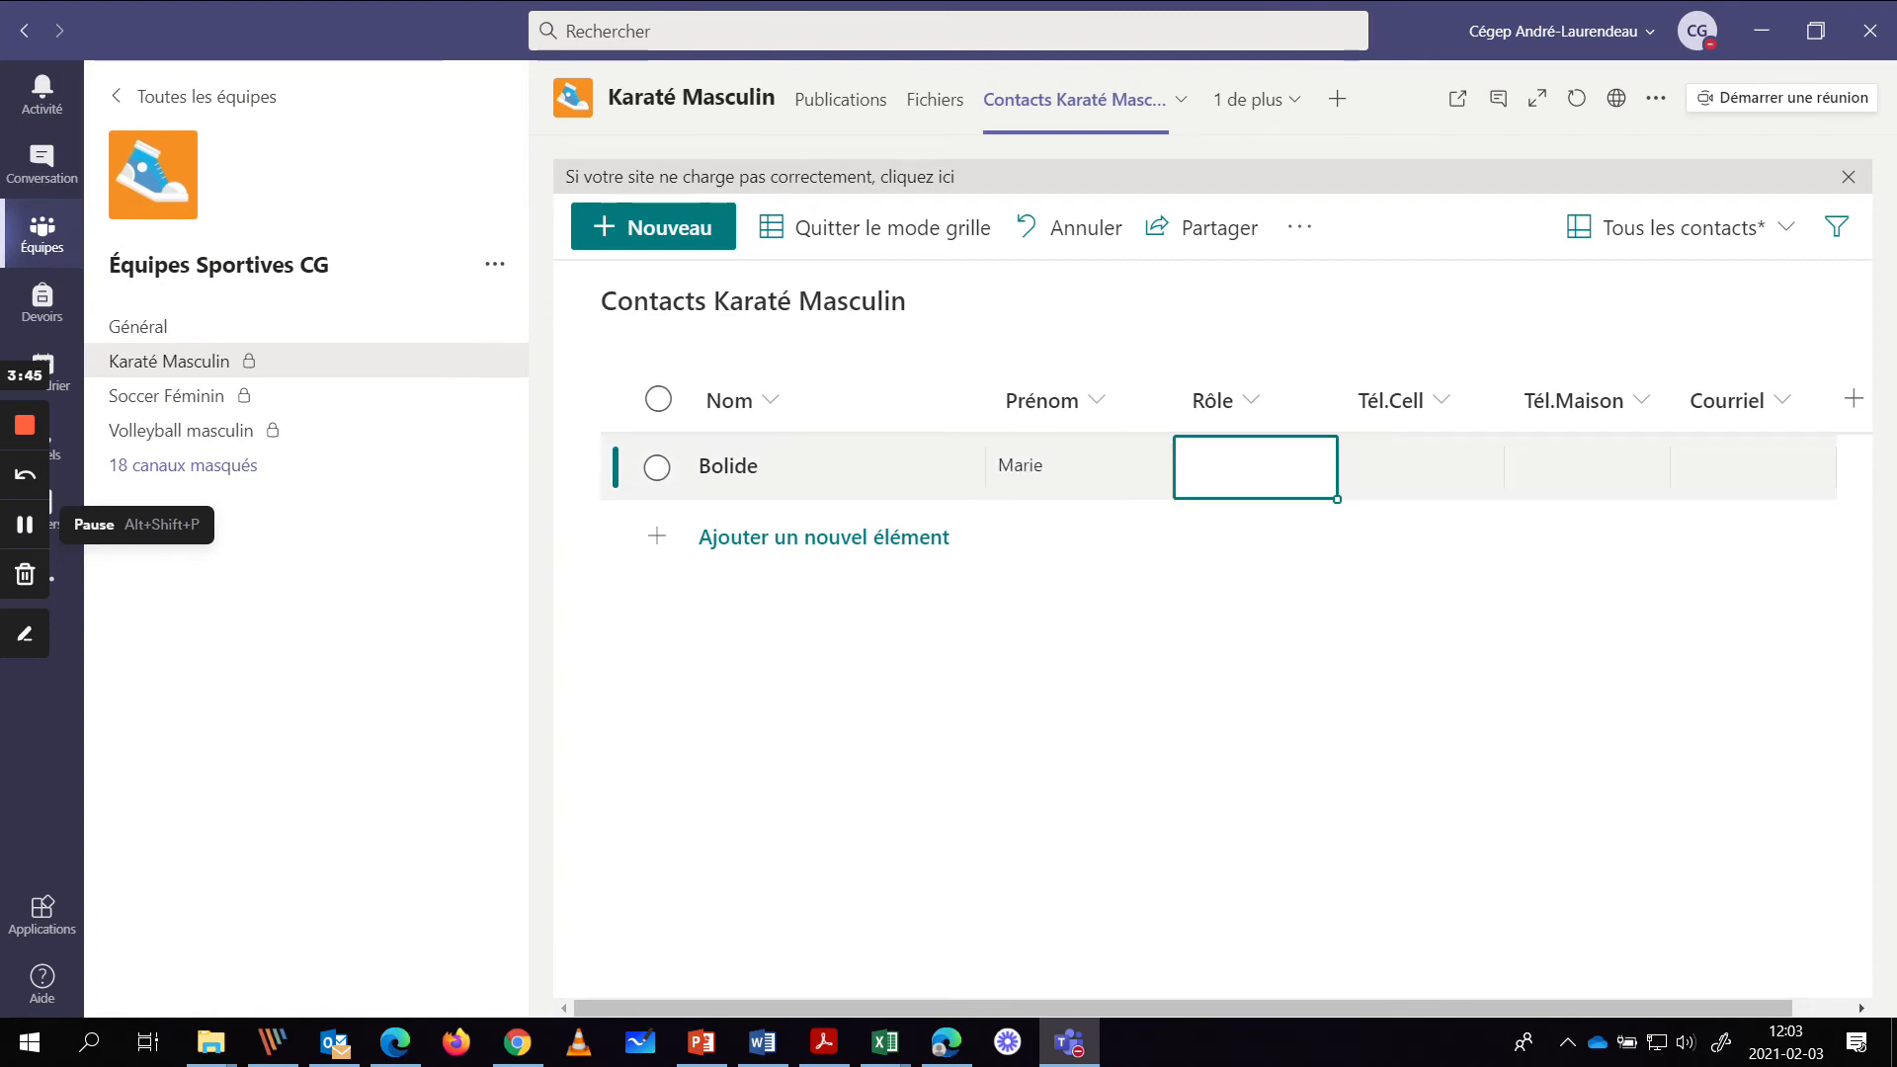
{"action": "left_click", "coordinate": [1228, 465]}
{"action": "type", "text": "Coac"}
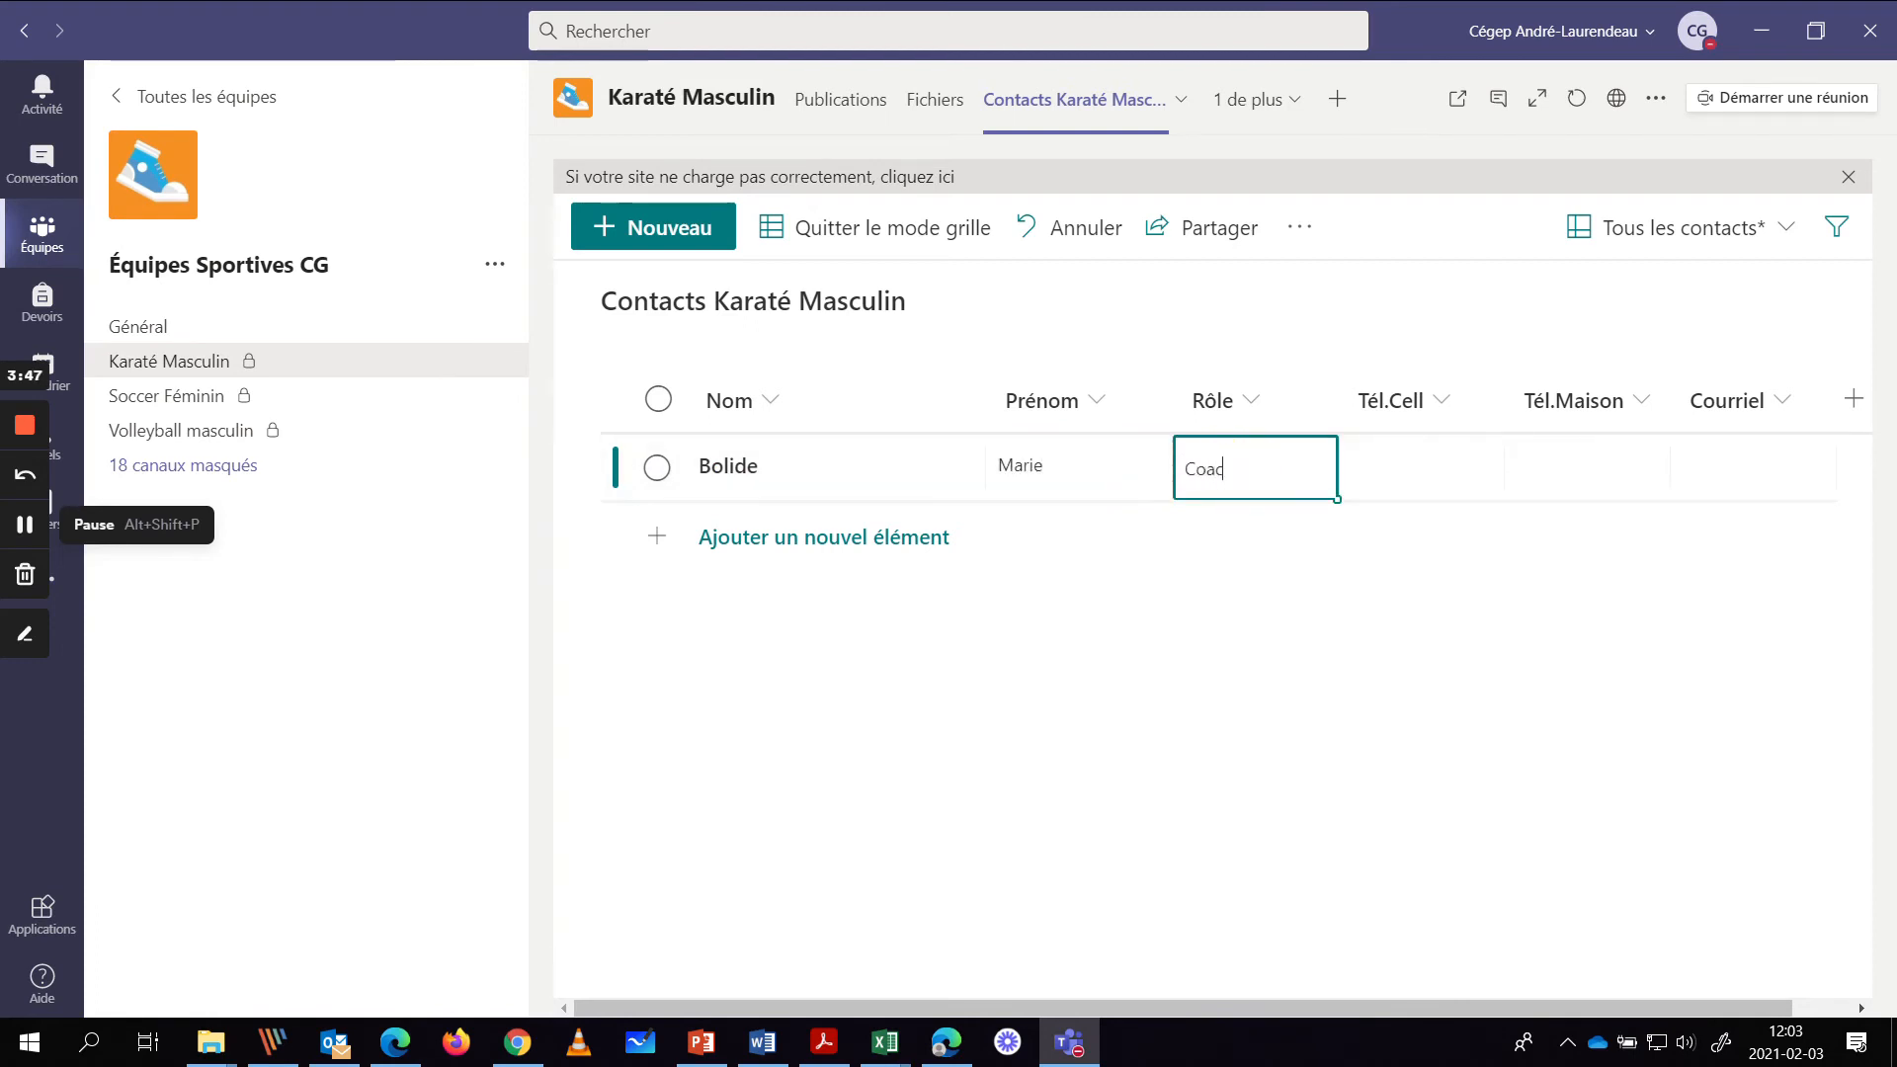
{"action": "type", "text": "h"}
{"action": "left_click", "coordinate": [1414, 460]}
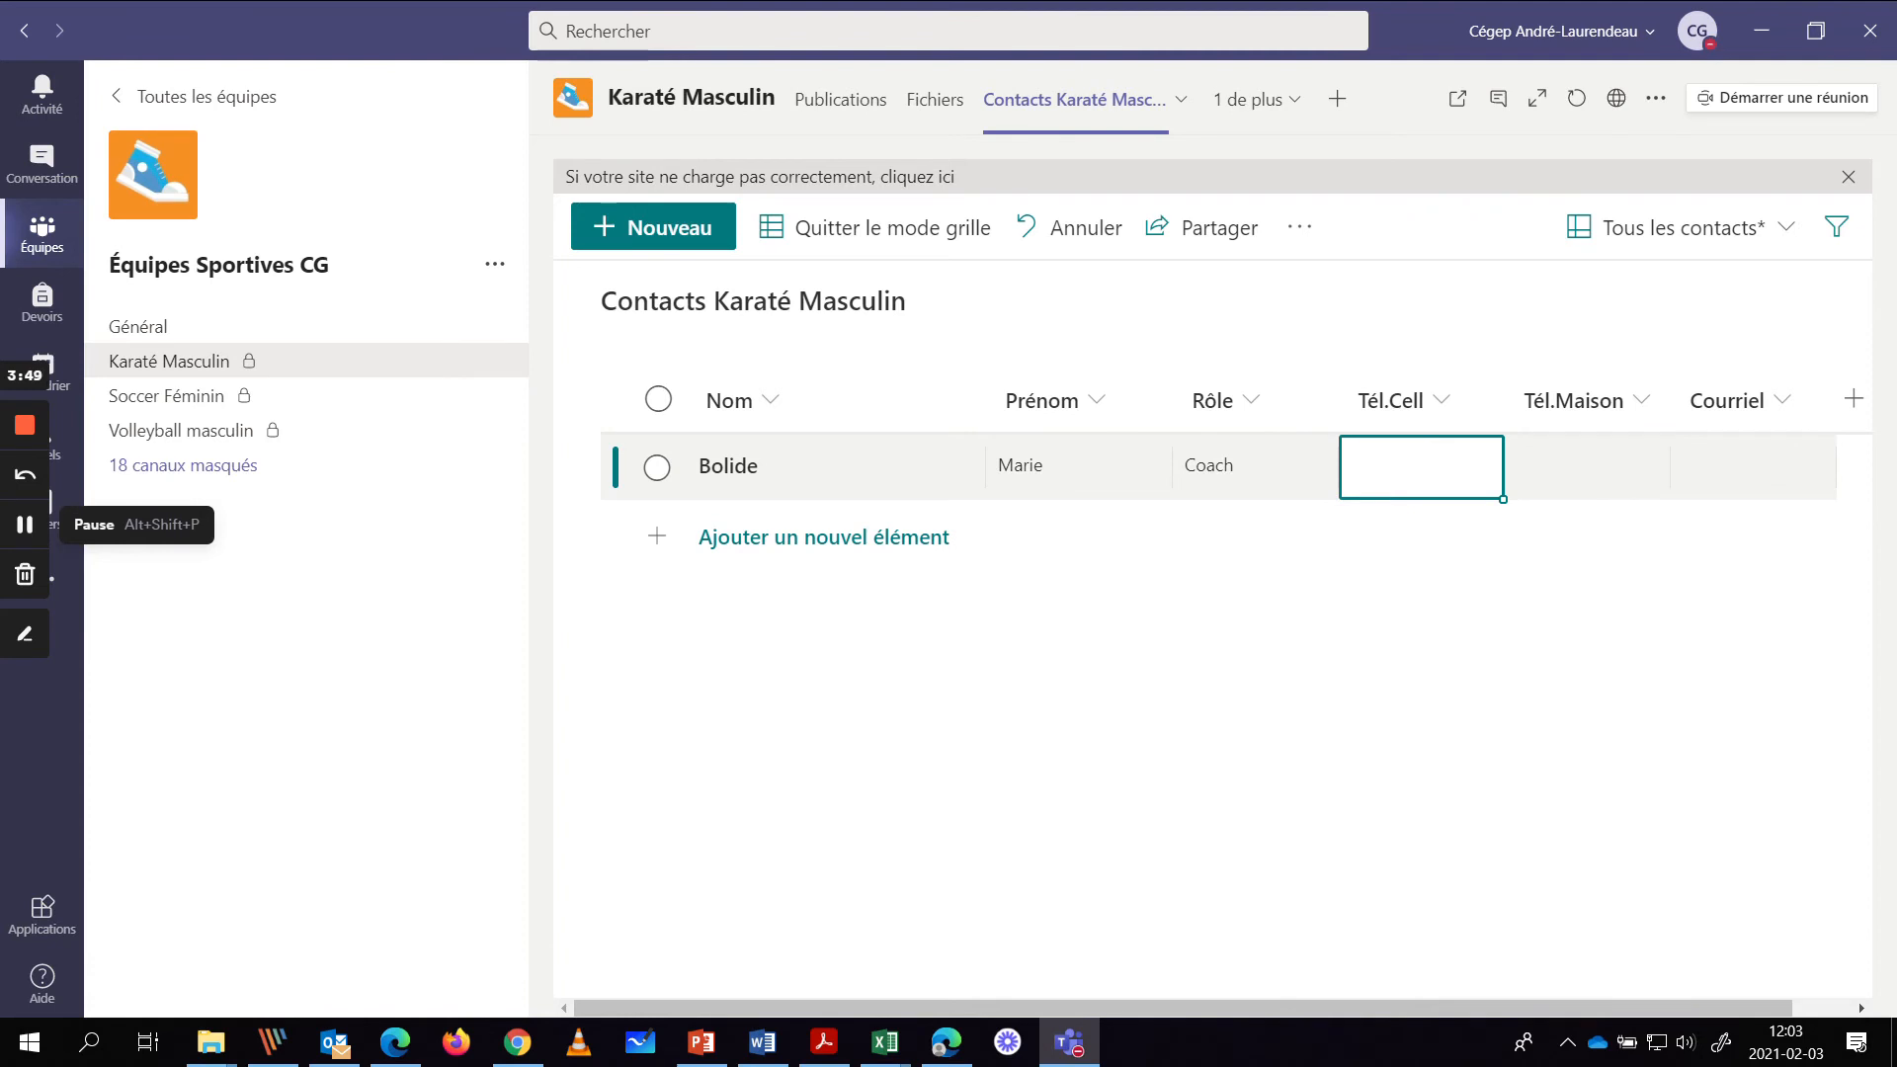
{"action": "type", "text": "514-999-9999"}
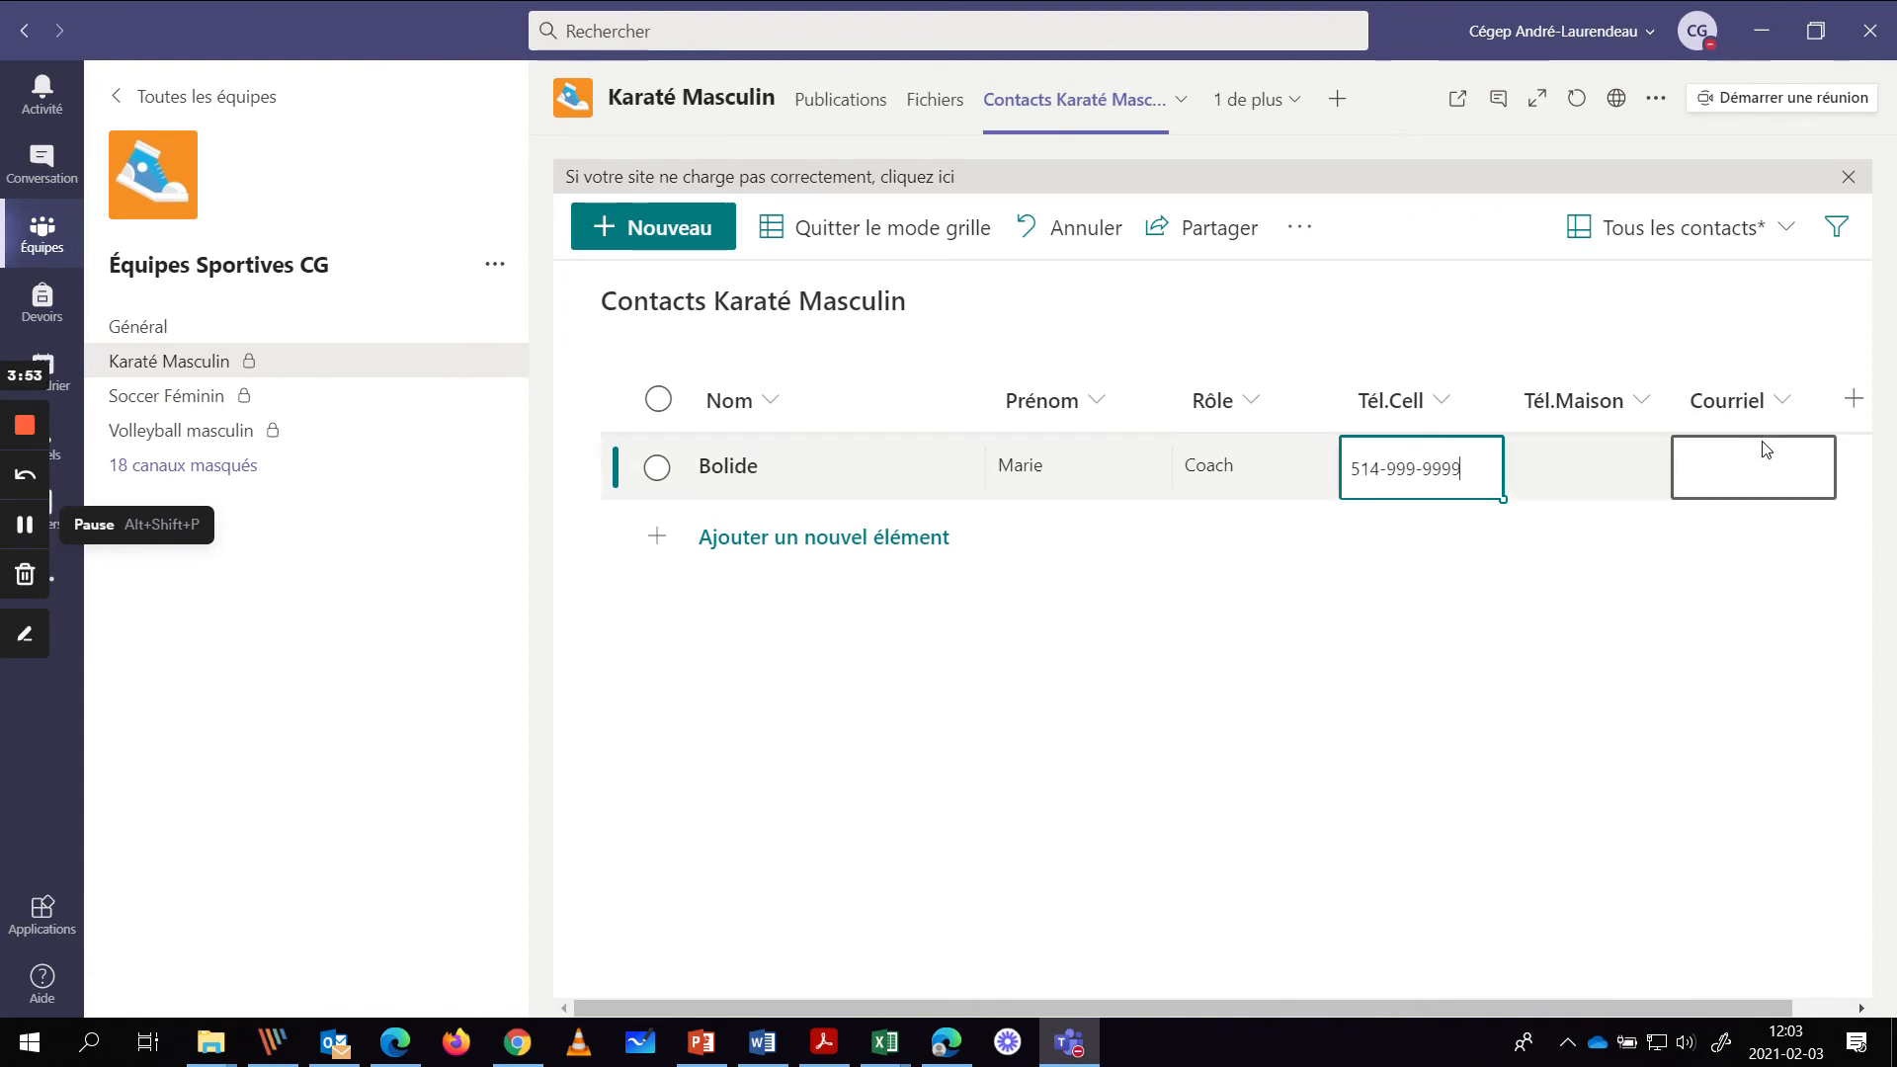
{"action": "left_click", "coordinate": [736, 542]}
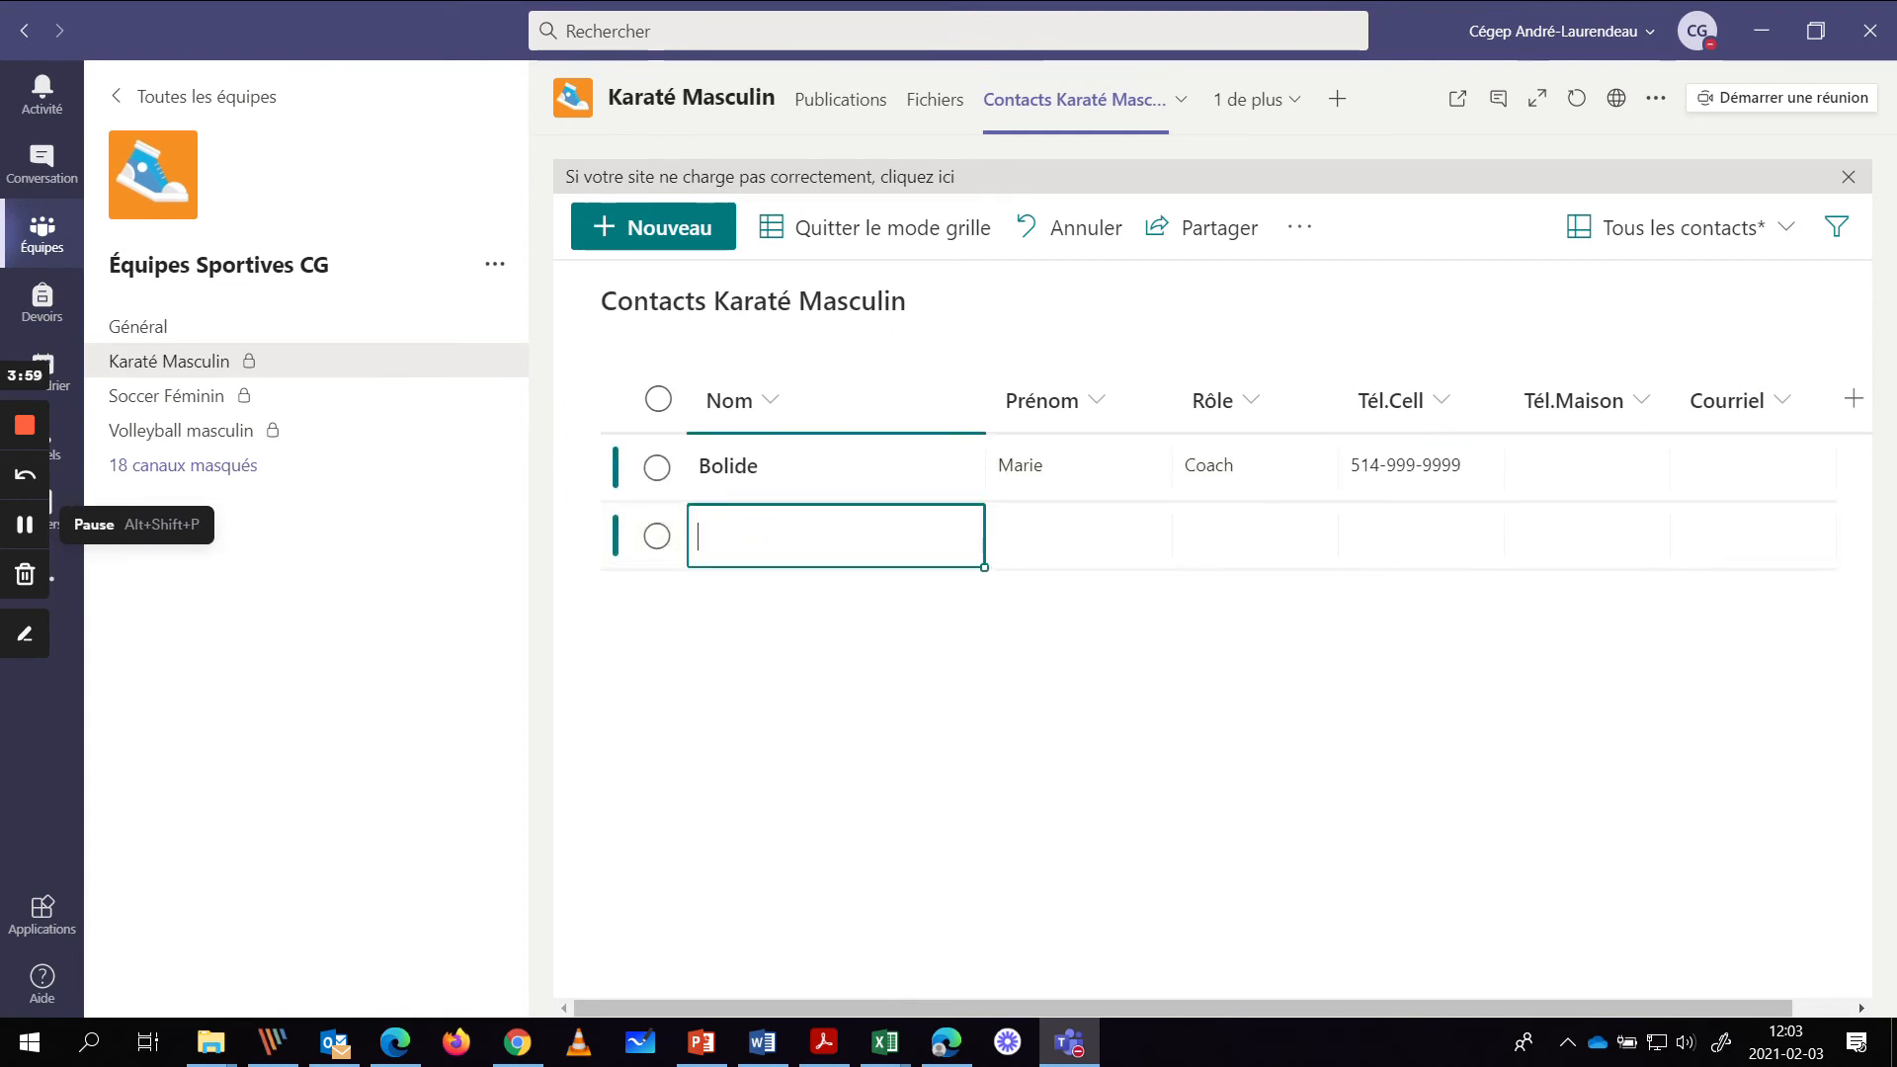
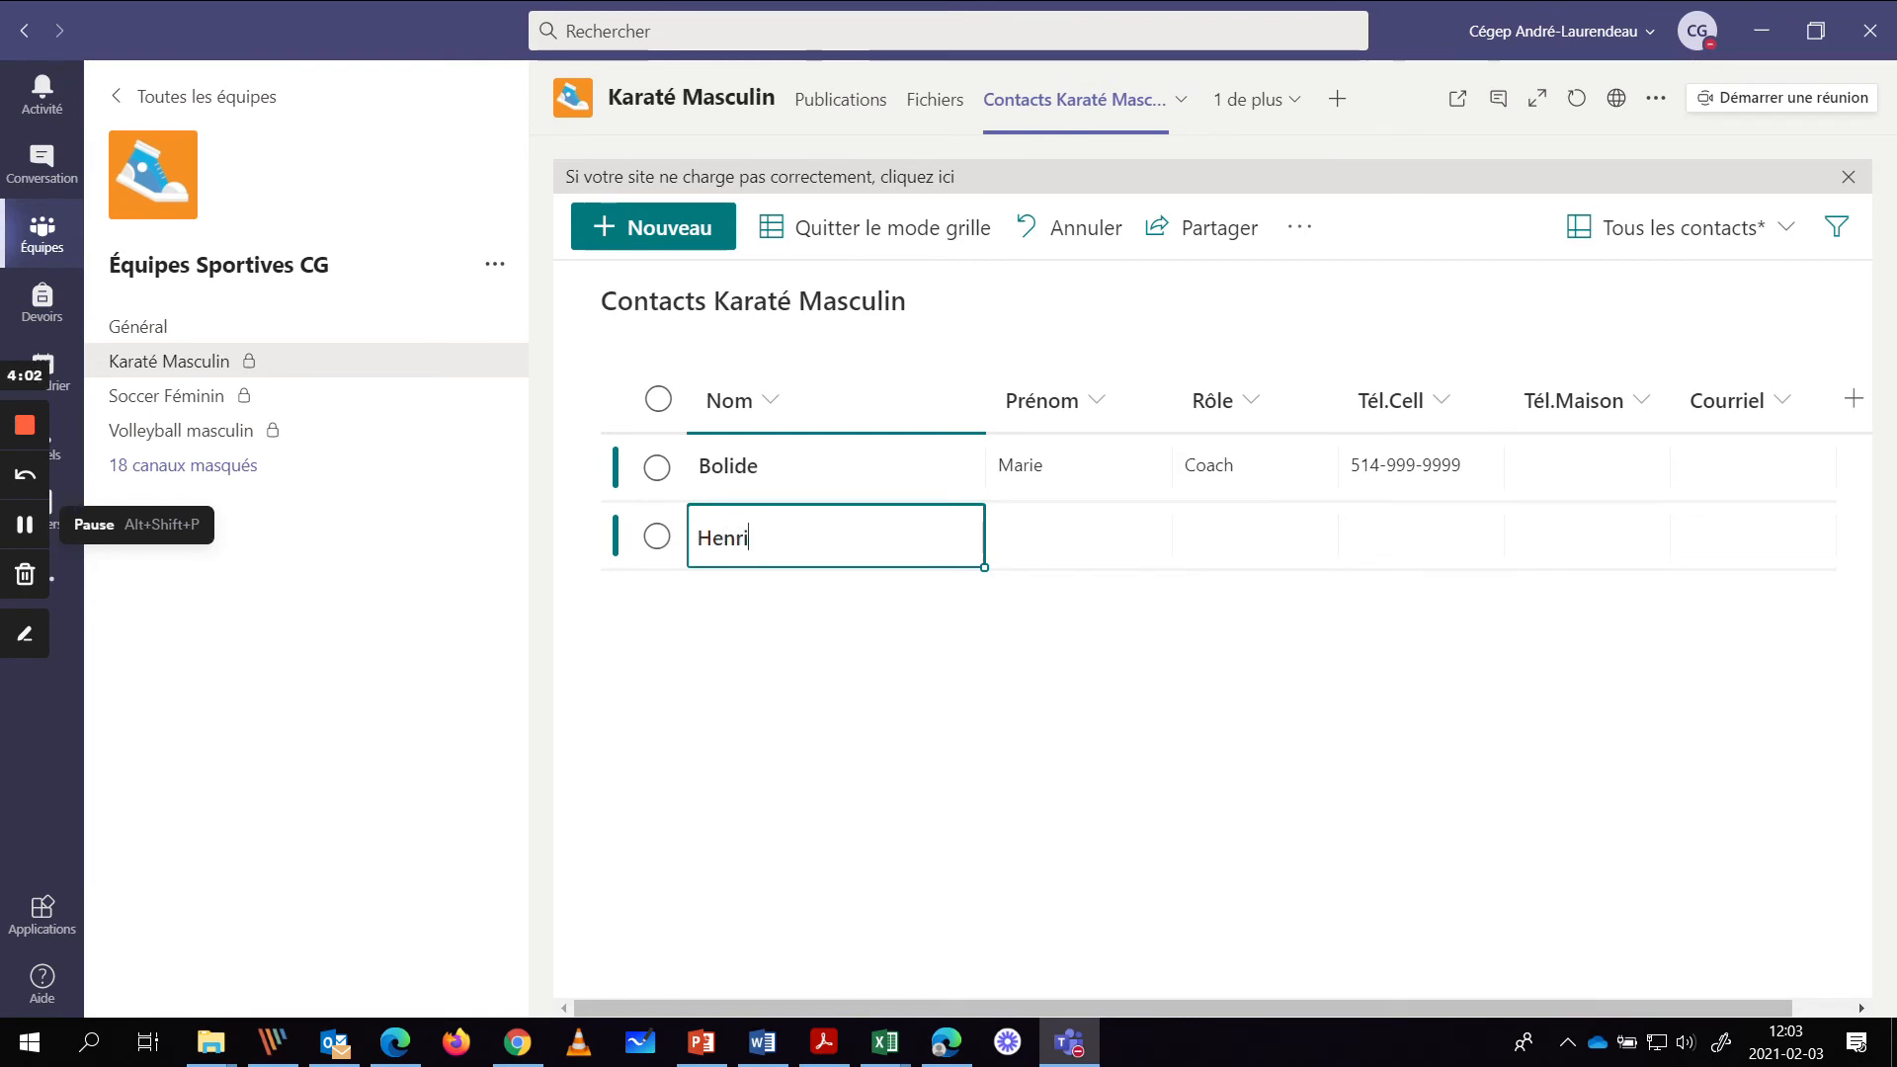
- Enter the second contact's last name, first name, role Ass-Coach and mobile number, then add another row
{"action": "left_click", "coordinate": [1087, 529]}
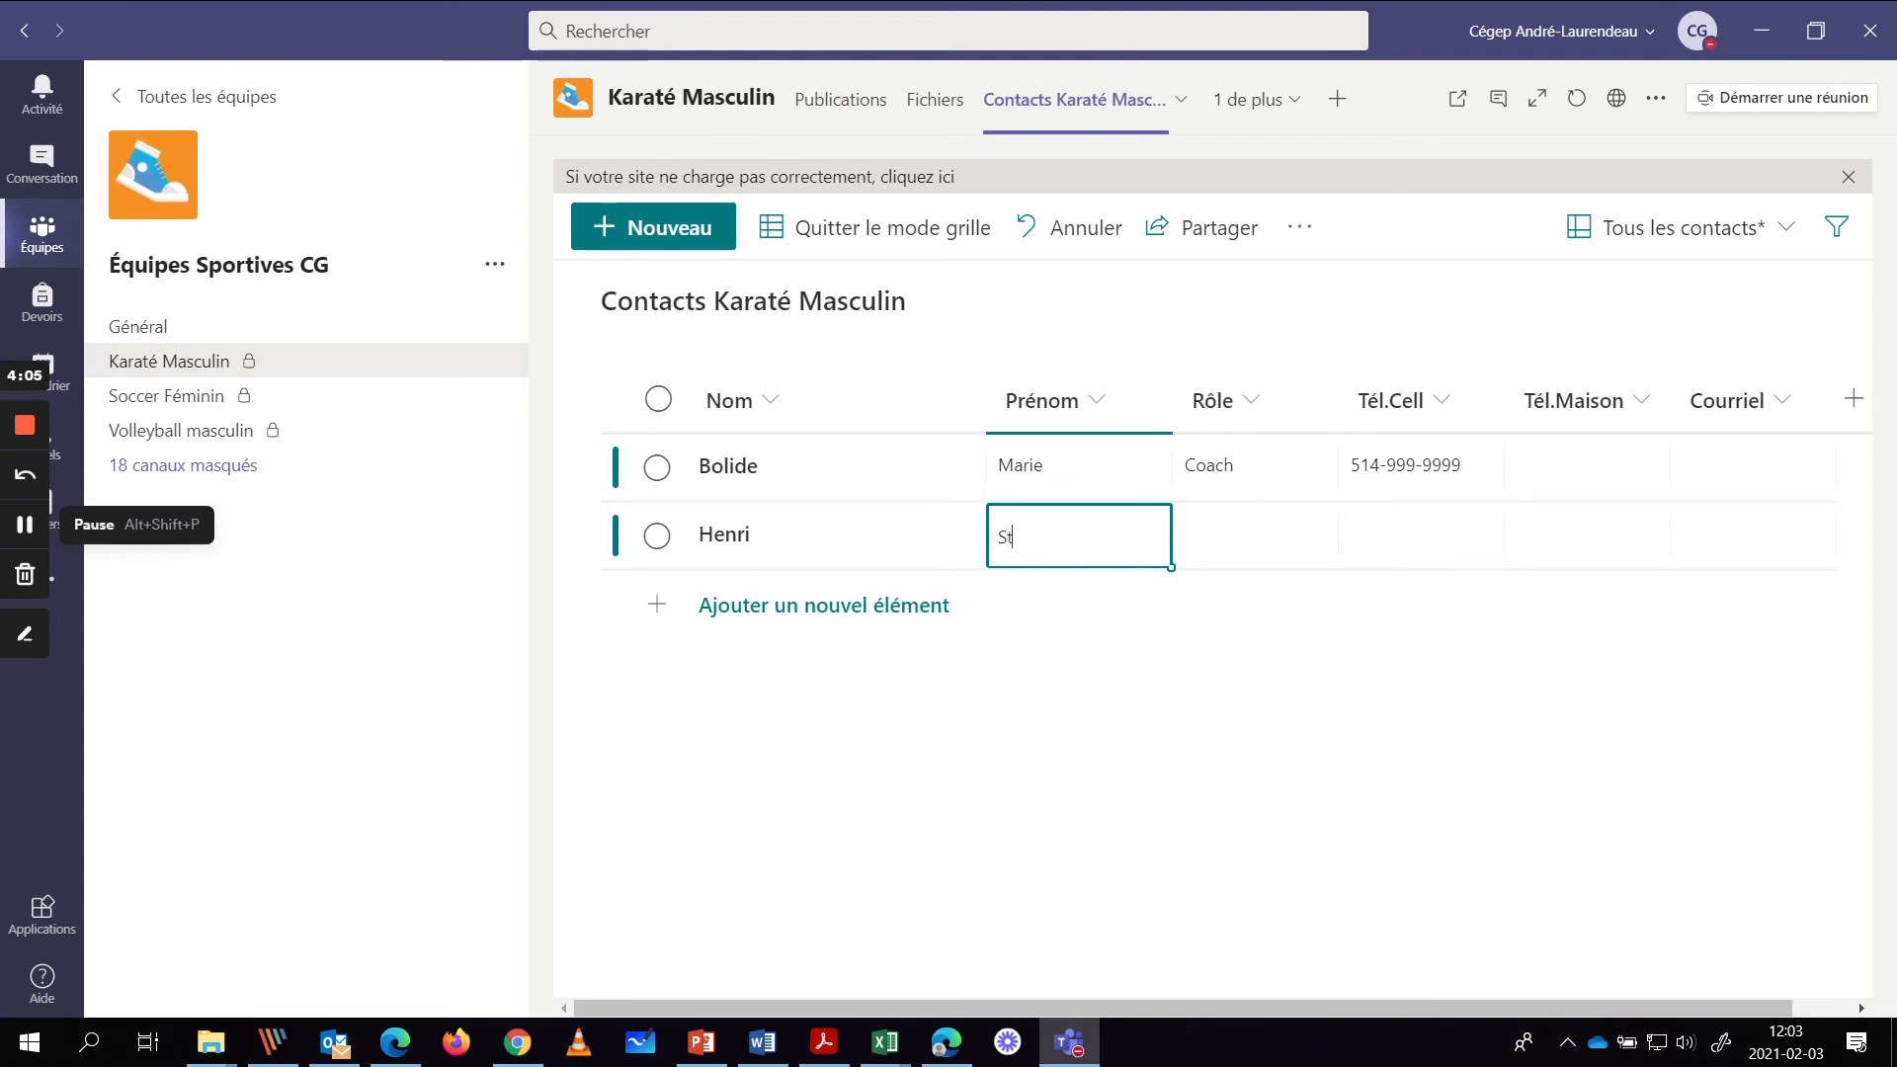
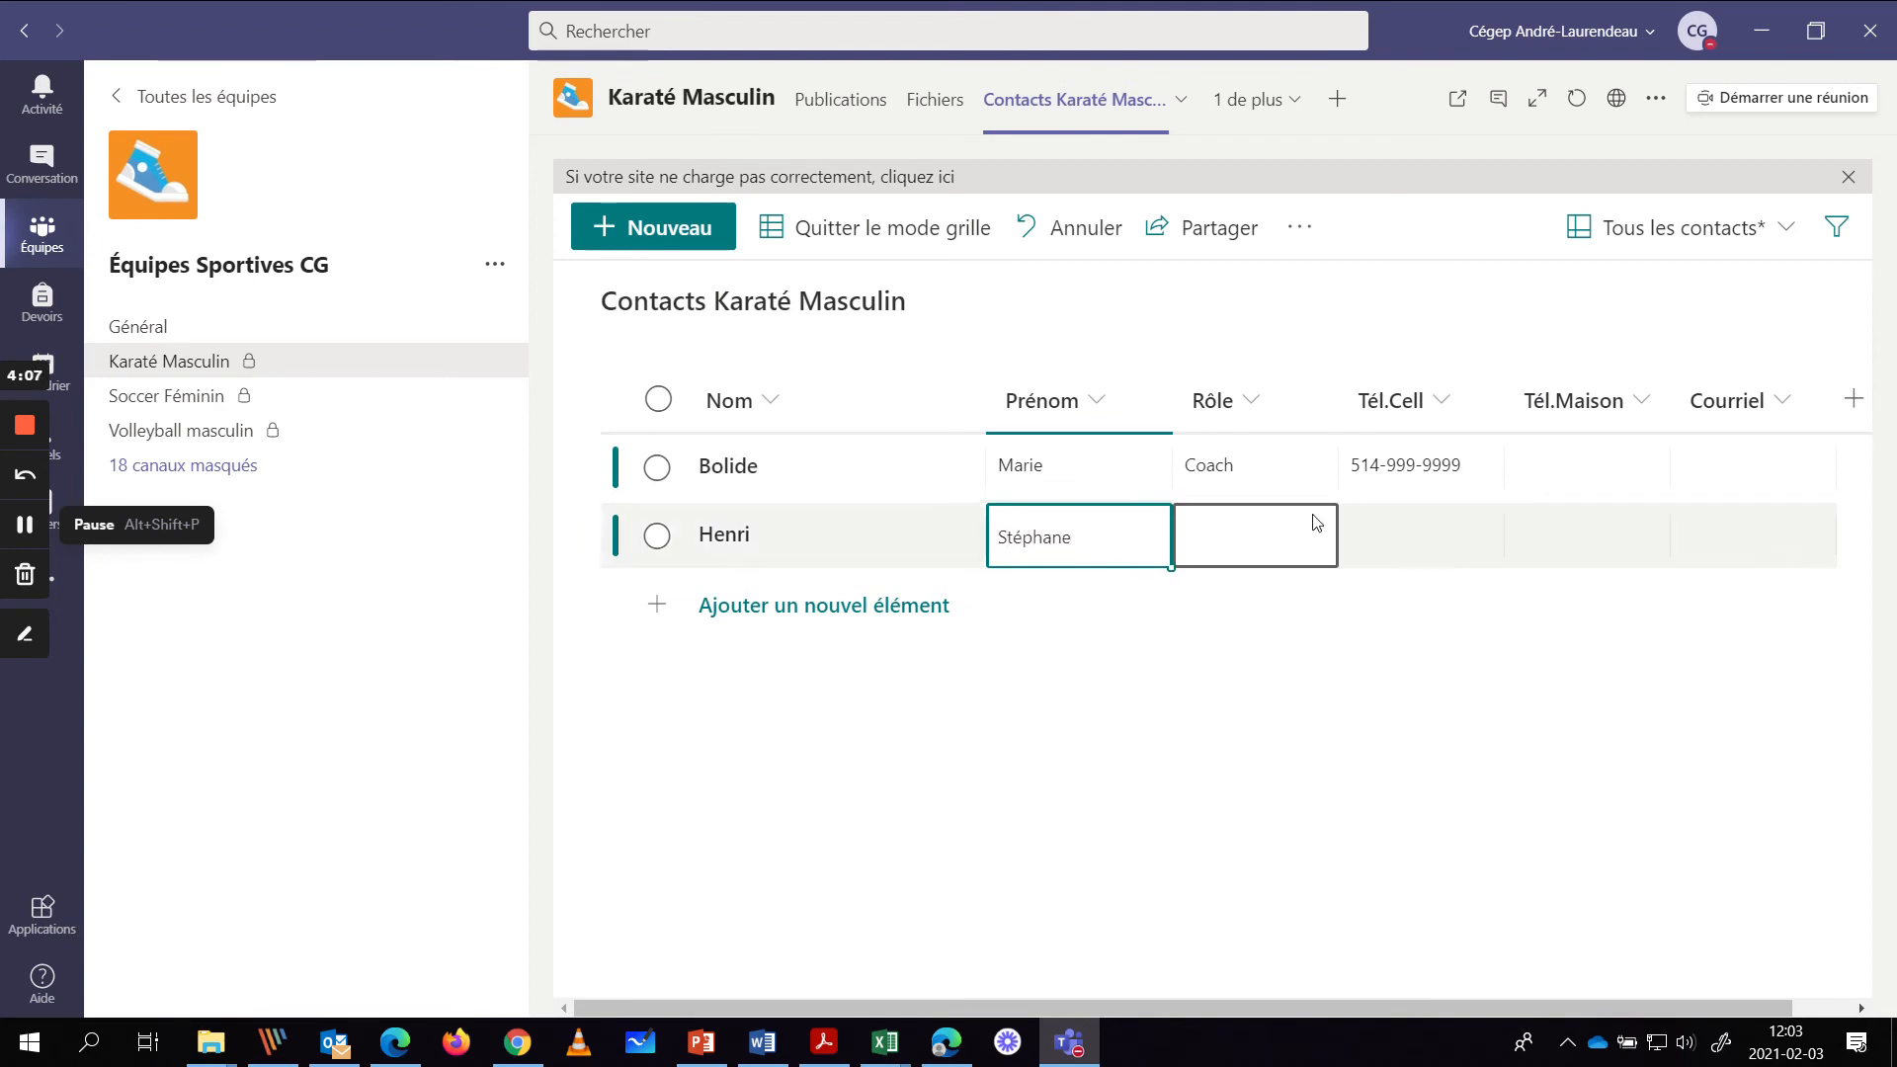
{"action": "left_click", "coordinate": [1236, 518]}
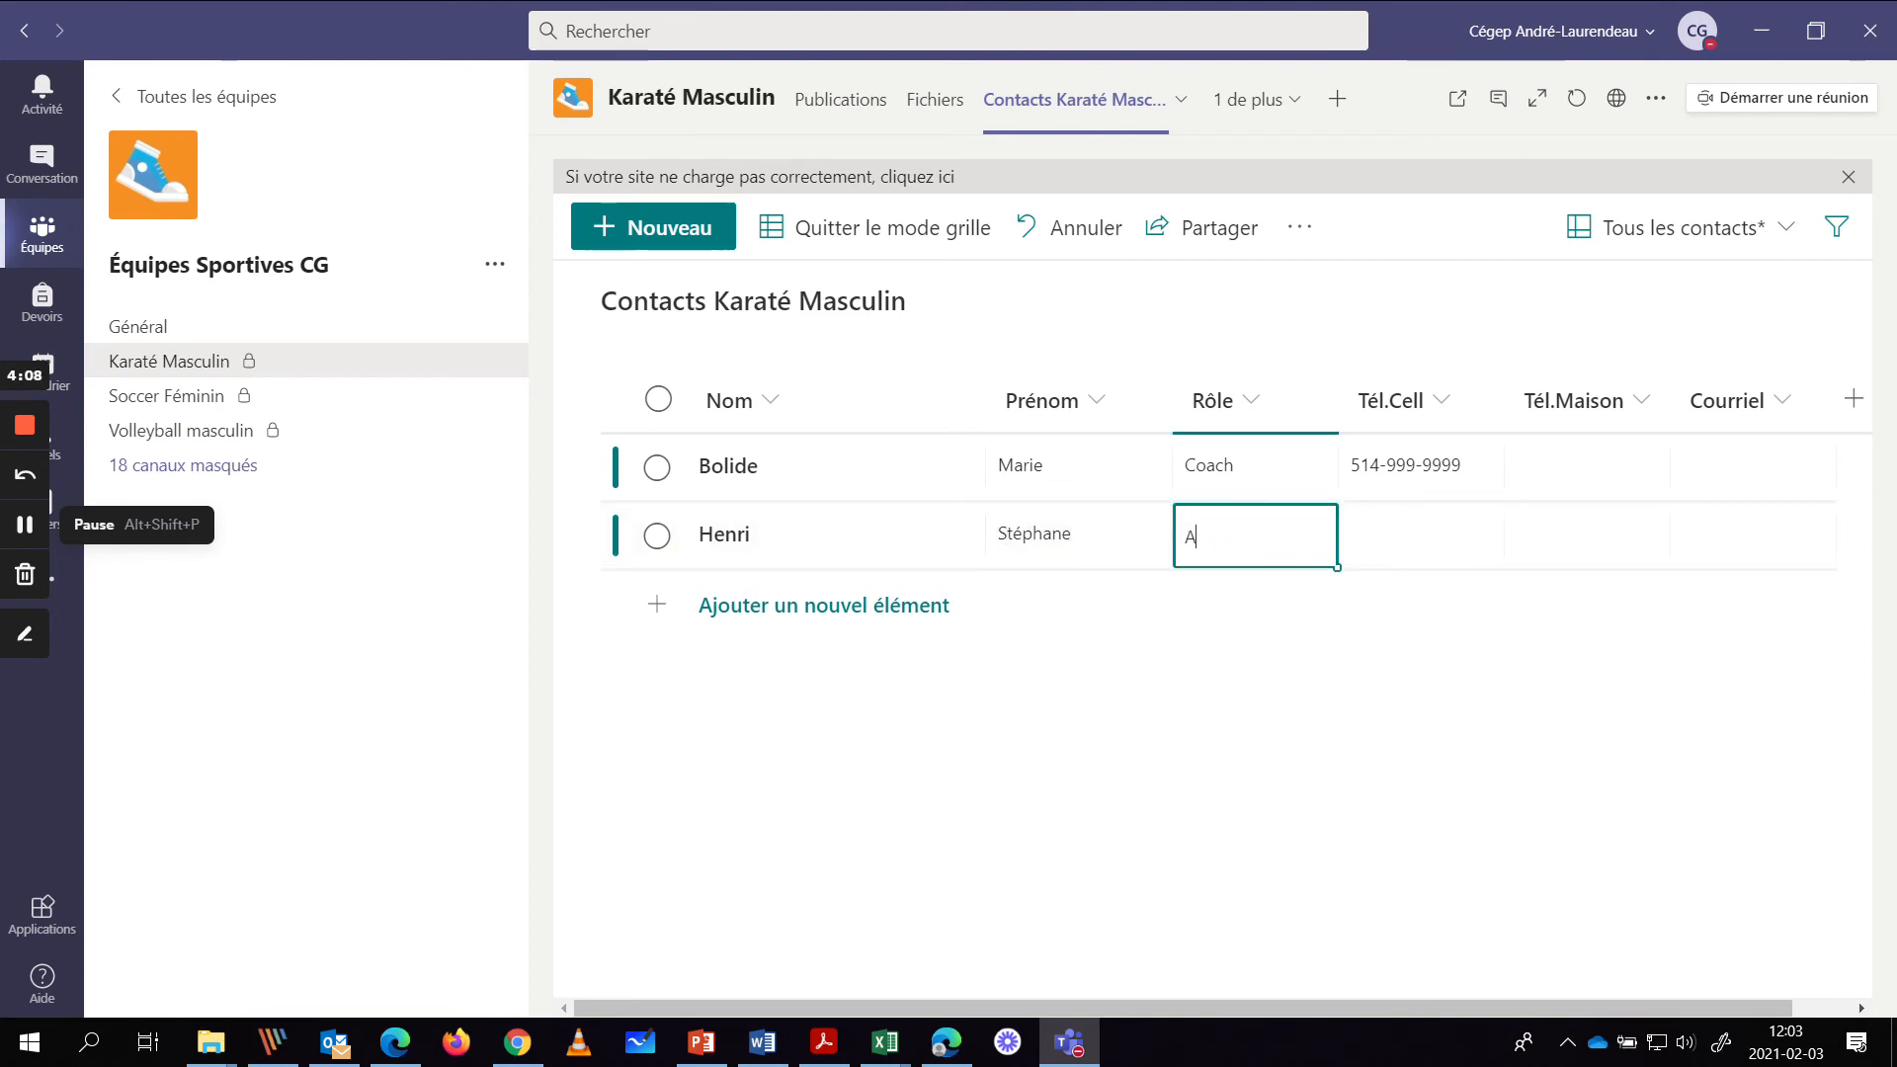
{"action": "type", "text": "Ass-Coach"}
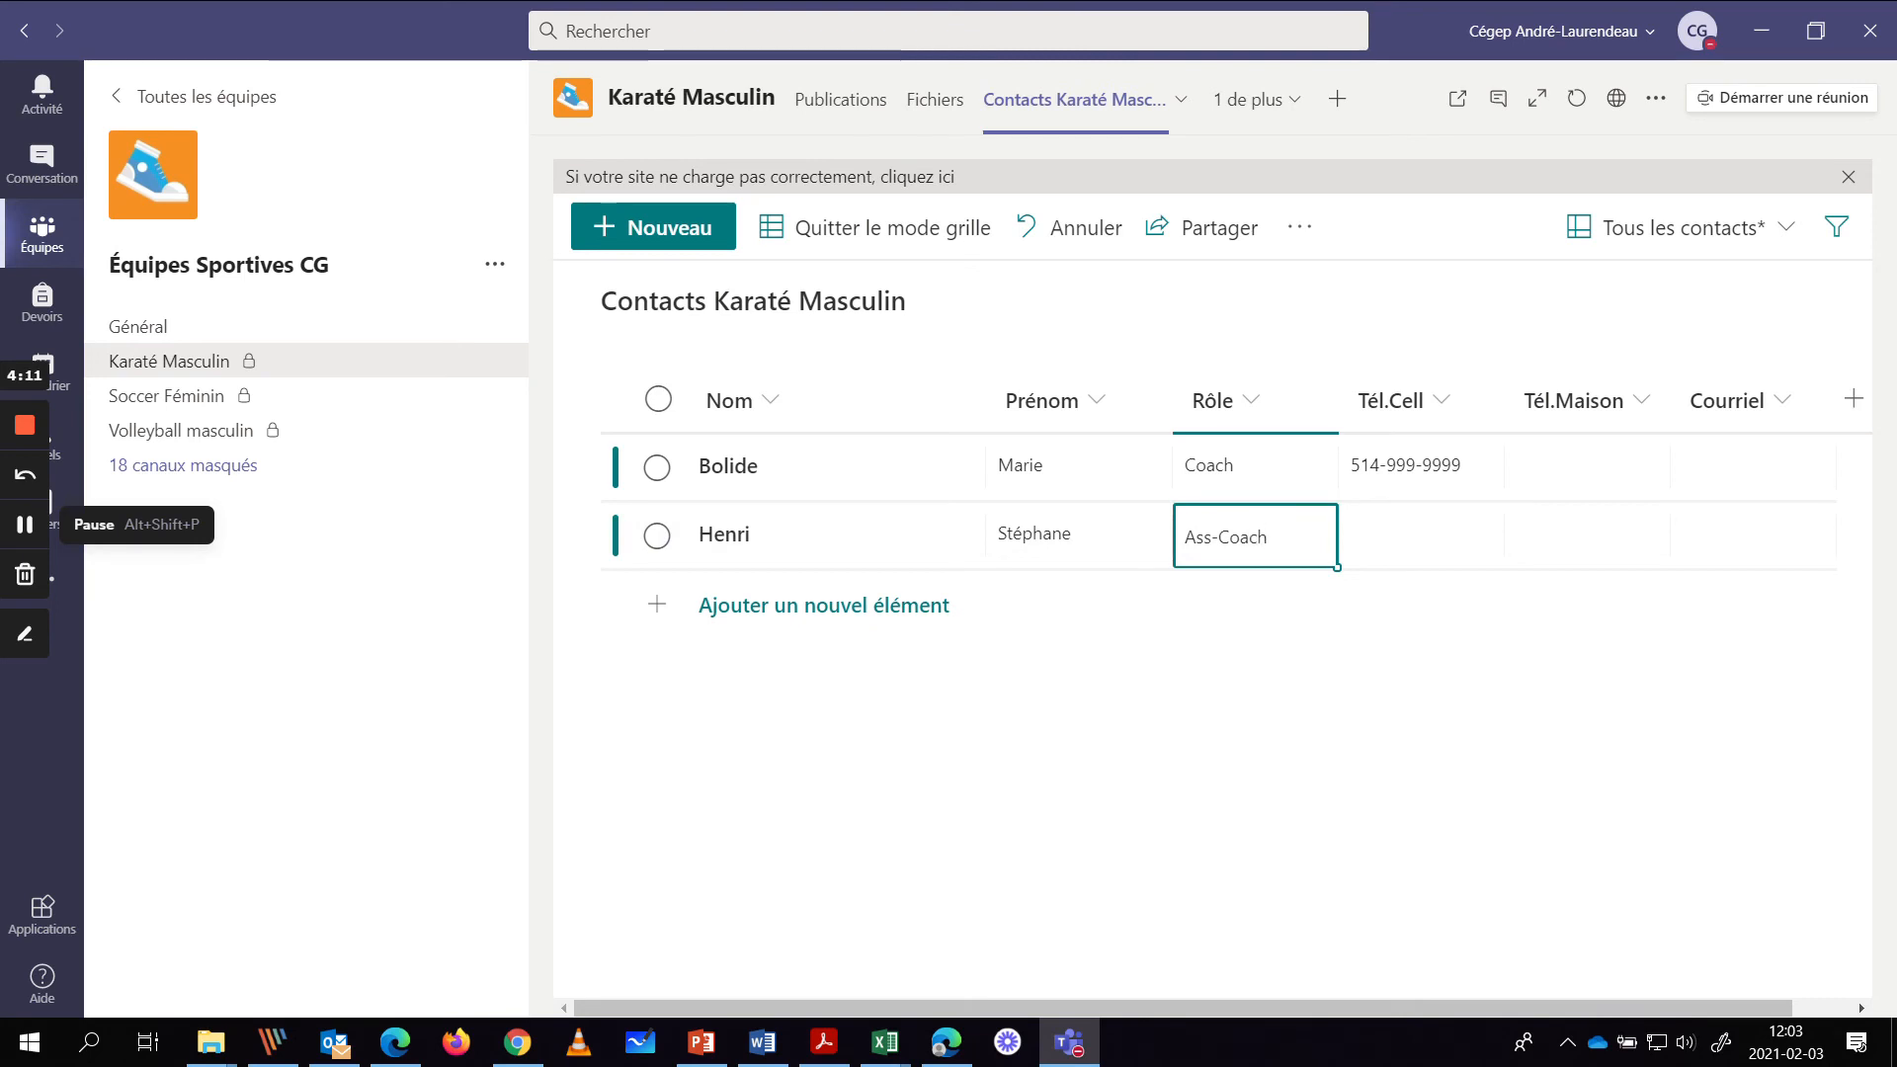
{"action": "left_click", "coordinate": [1380, 531]}
{"action": "type", "text": "-888-8888"}
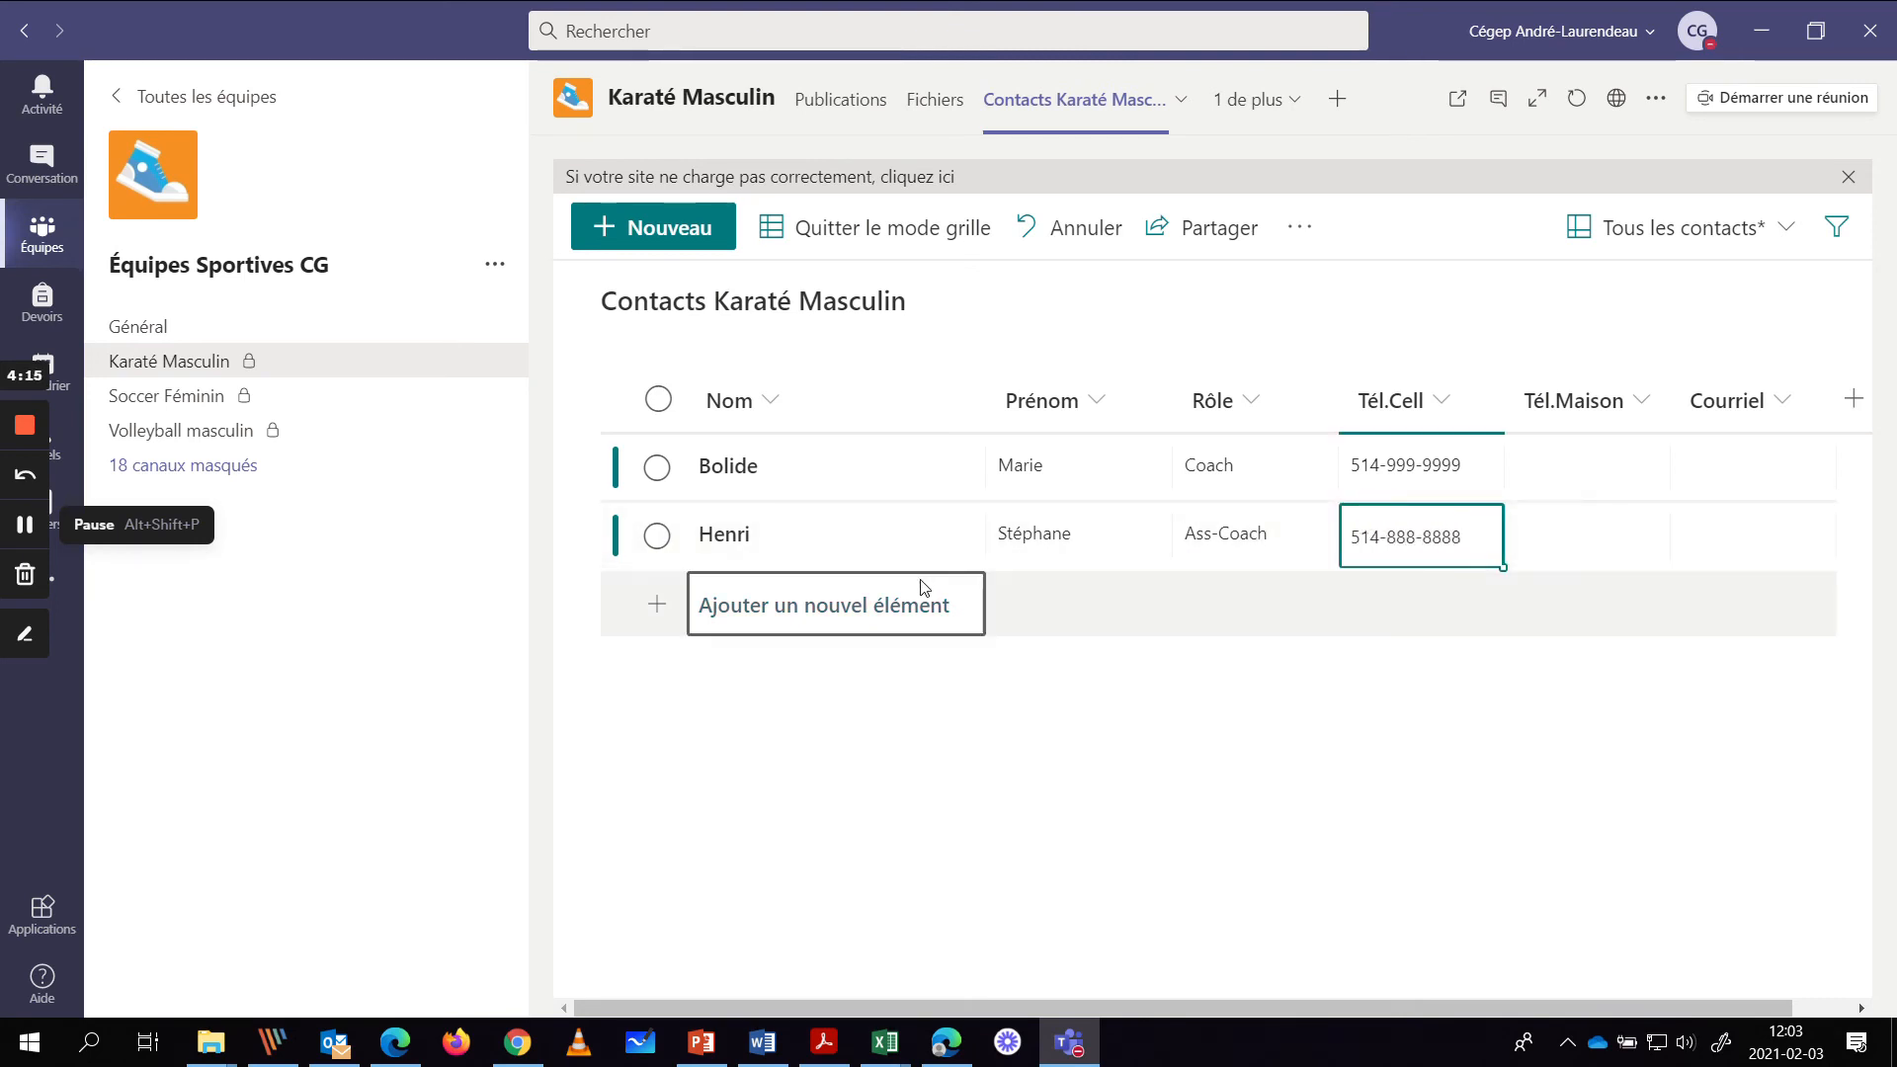
{"action": "left_click", "coordinate": [893, 604]}
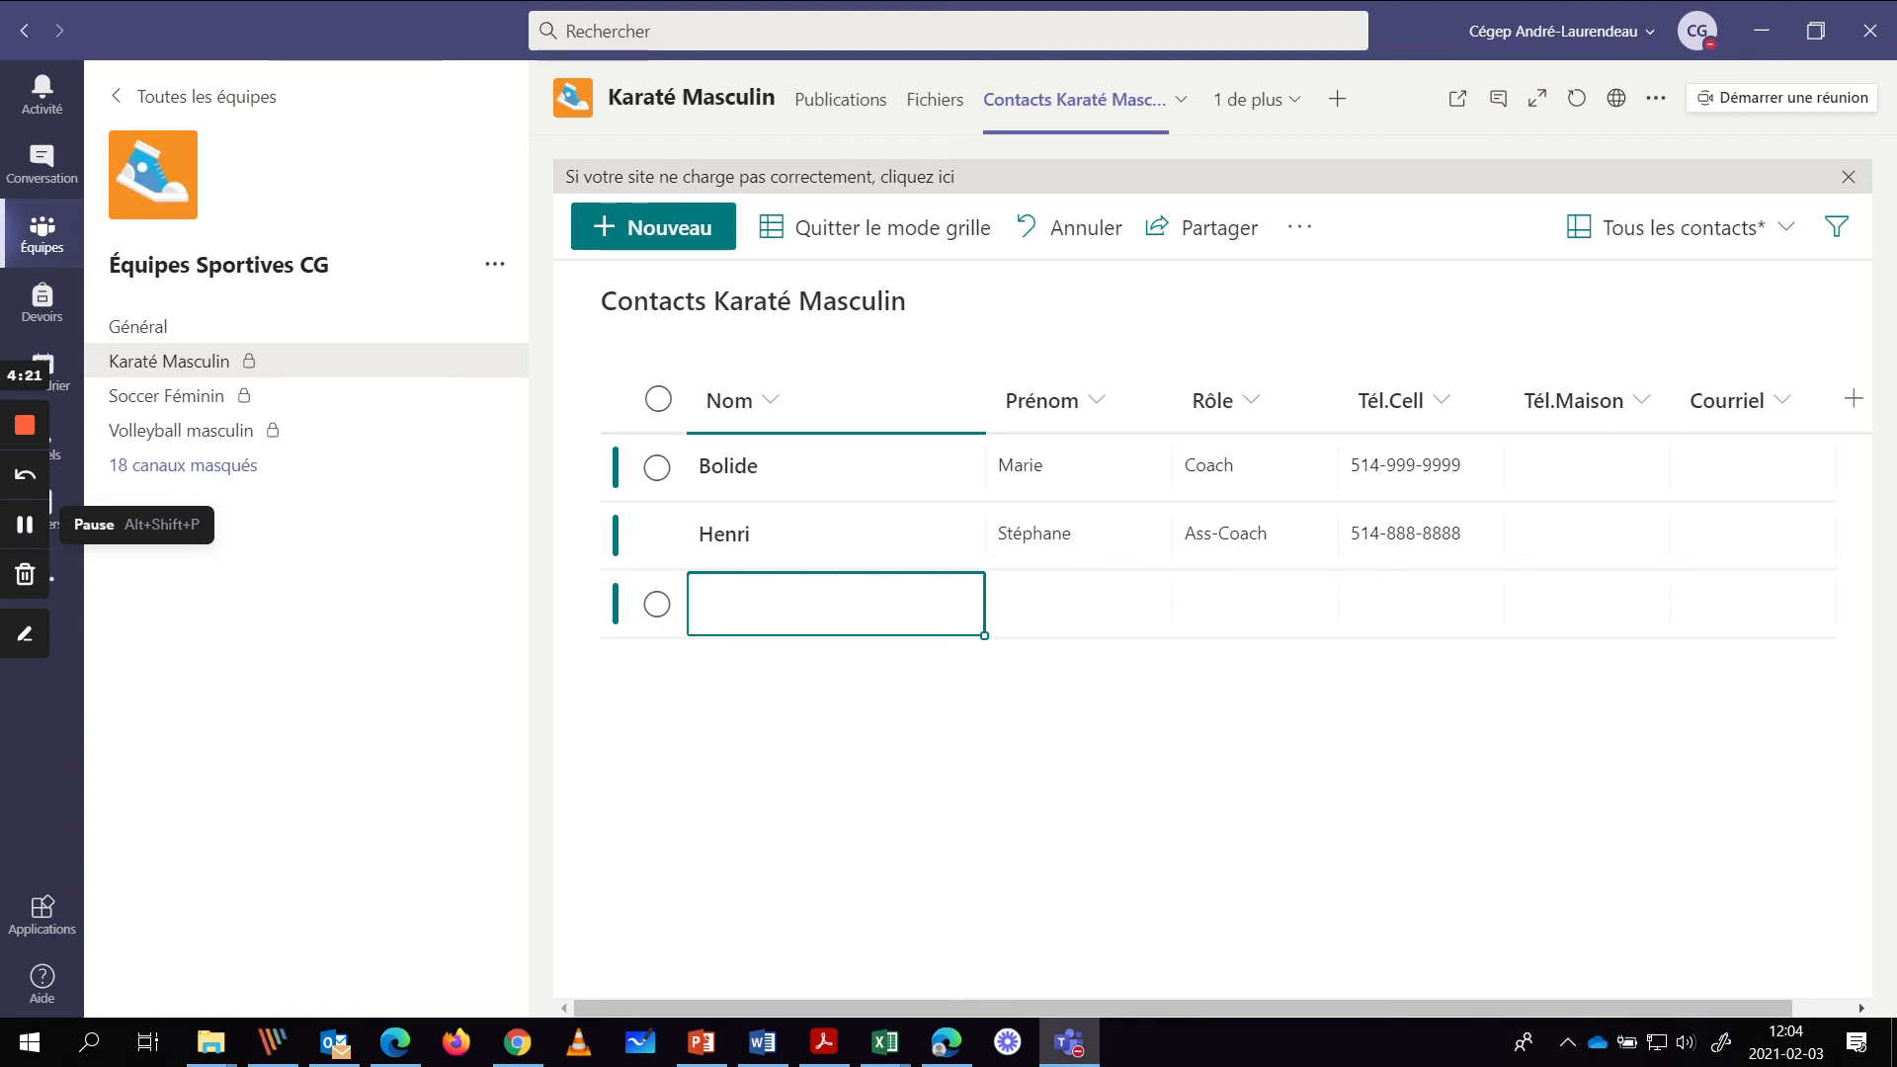
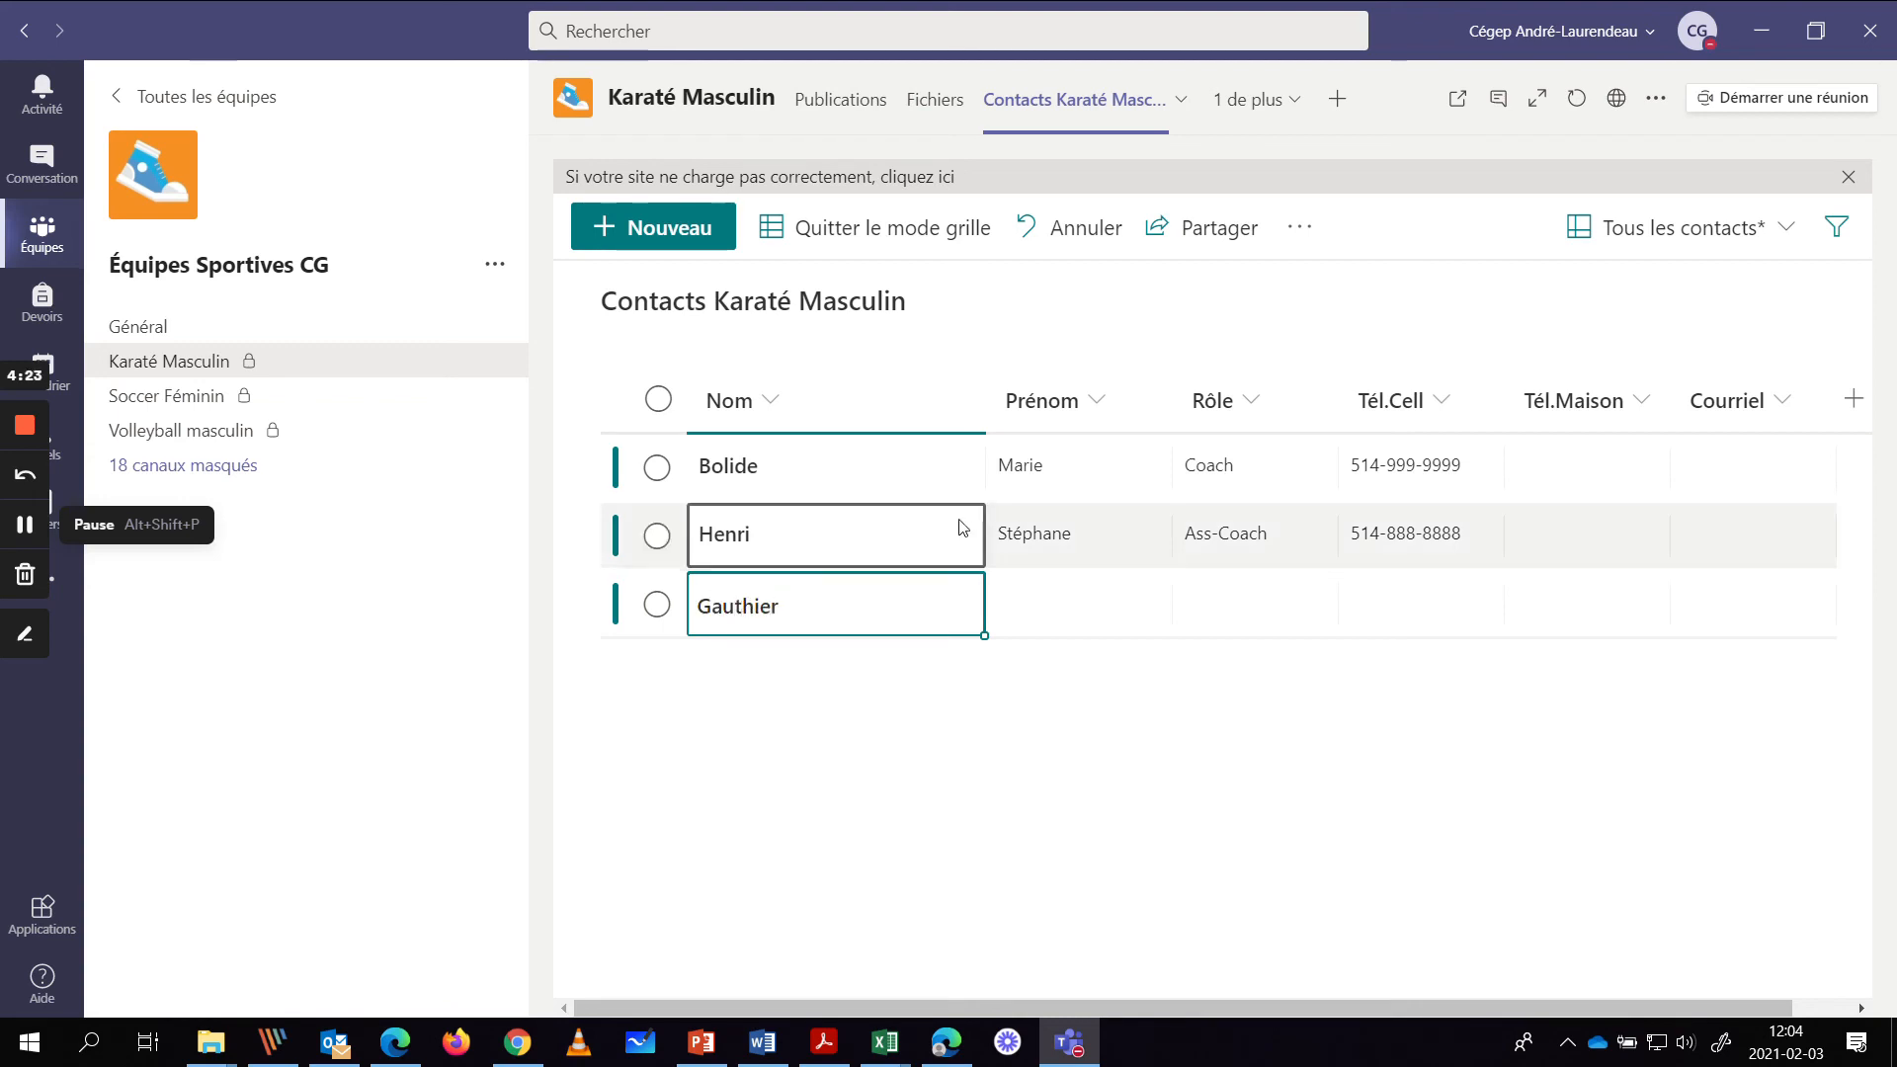
- Enter the third contact's last name, first name, role Athlète and mobile number, then start a new row
{"action": "left_click", "coordinate": [1099, 593]}
{"action": "left_click", "coordinate": [1086, 605]}
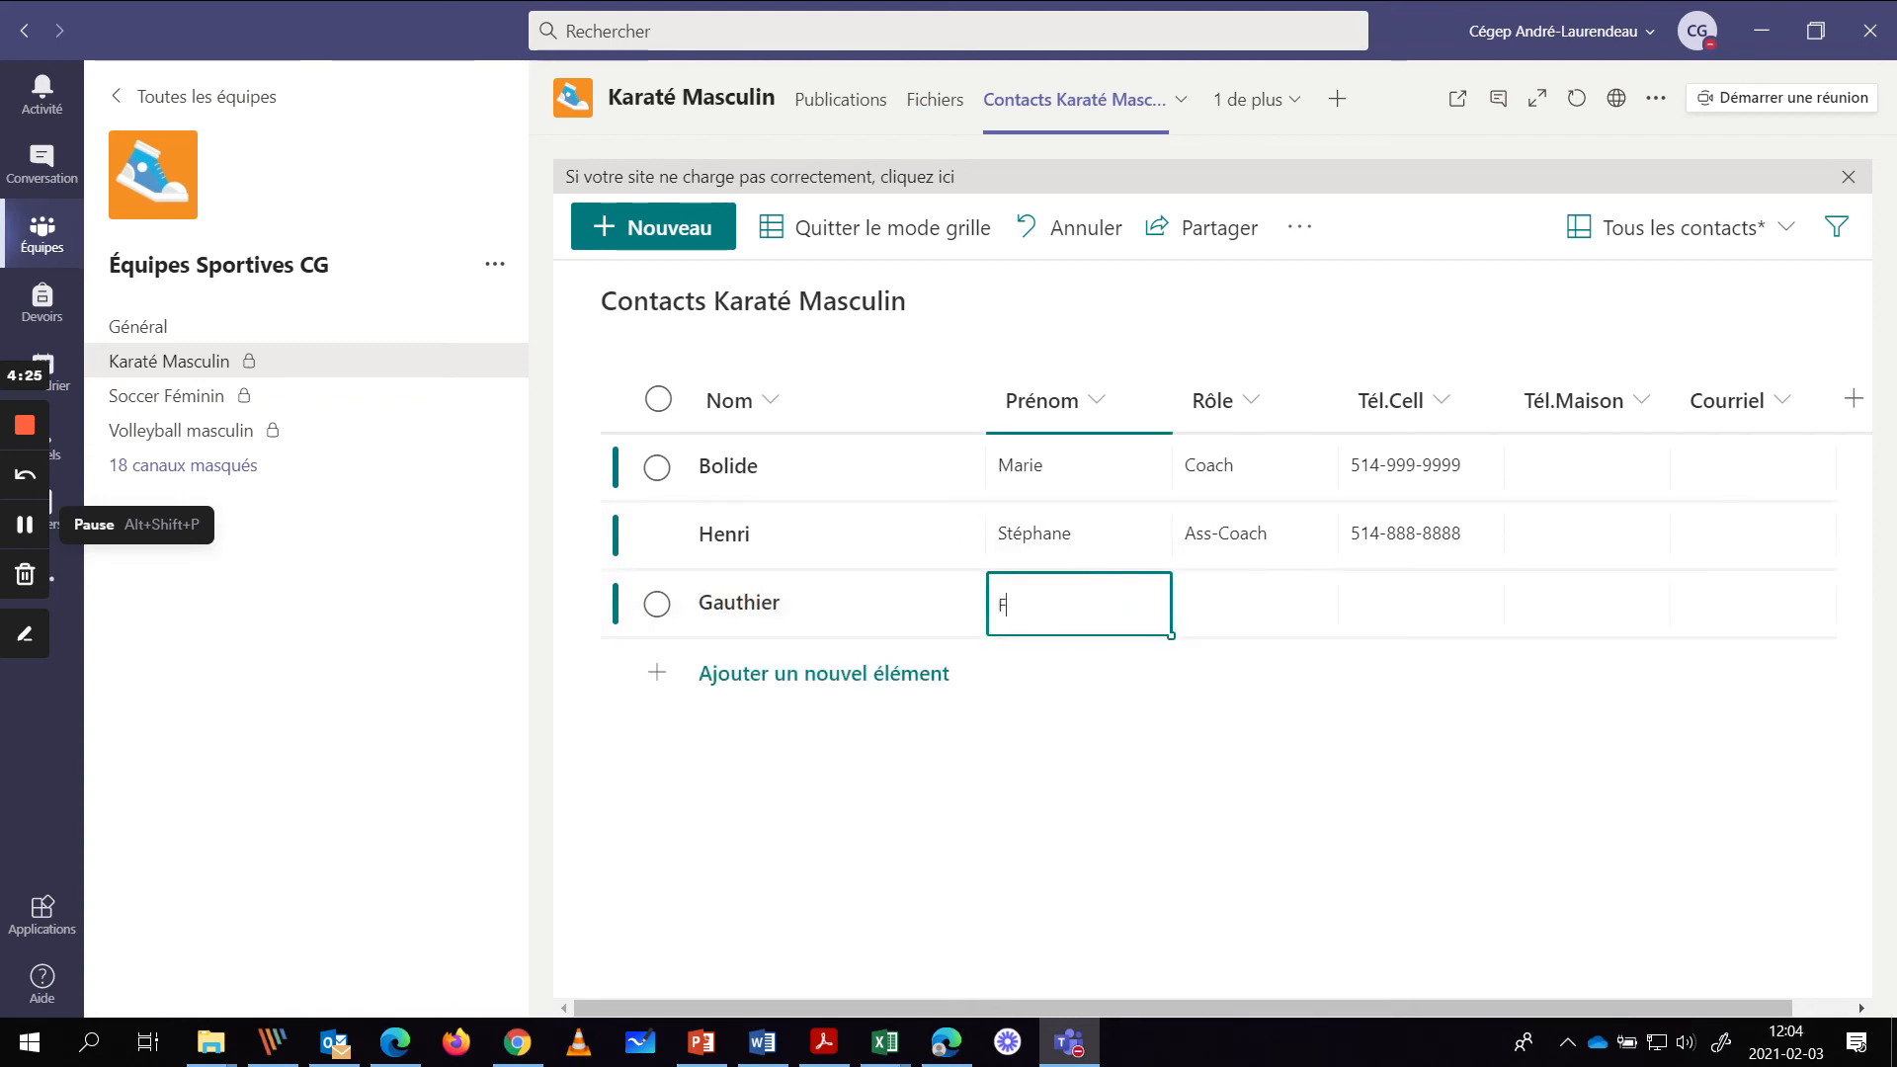
{"action": "left_click", "coordinate": [1228, 593]}
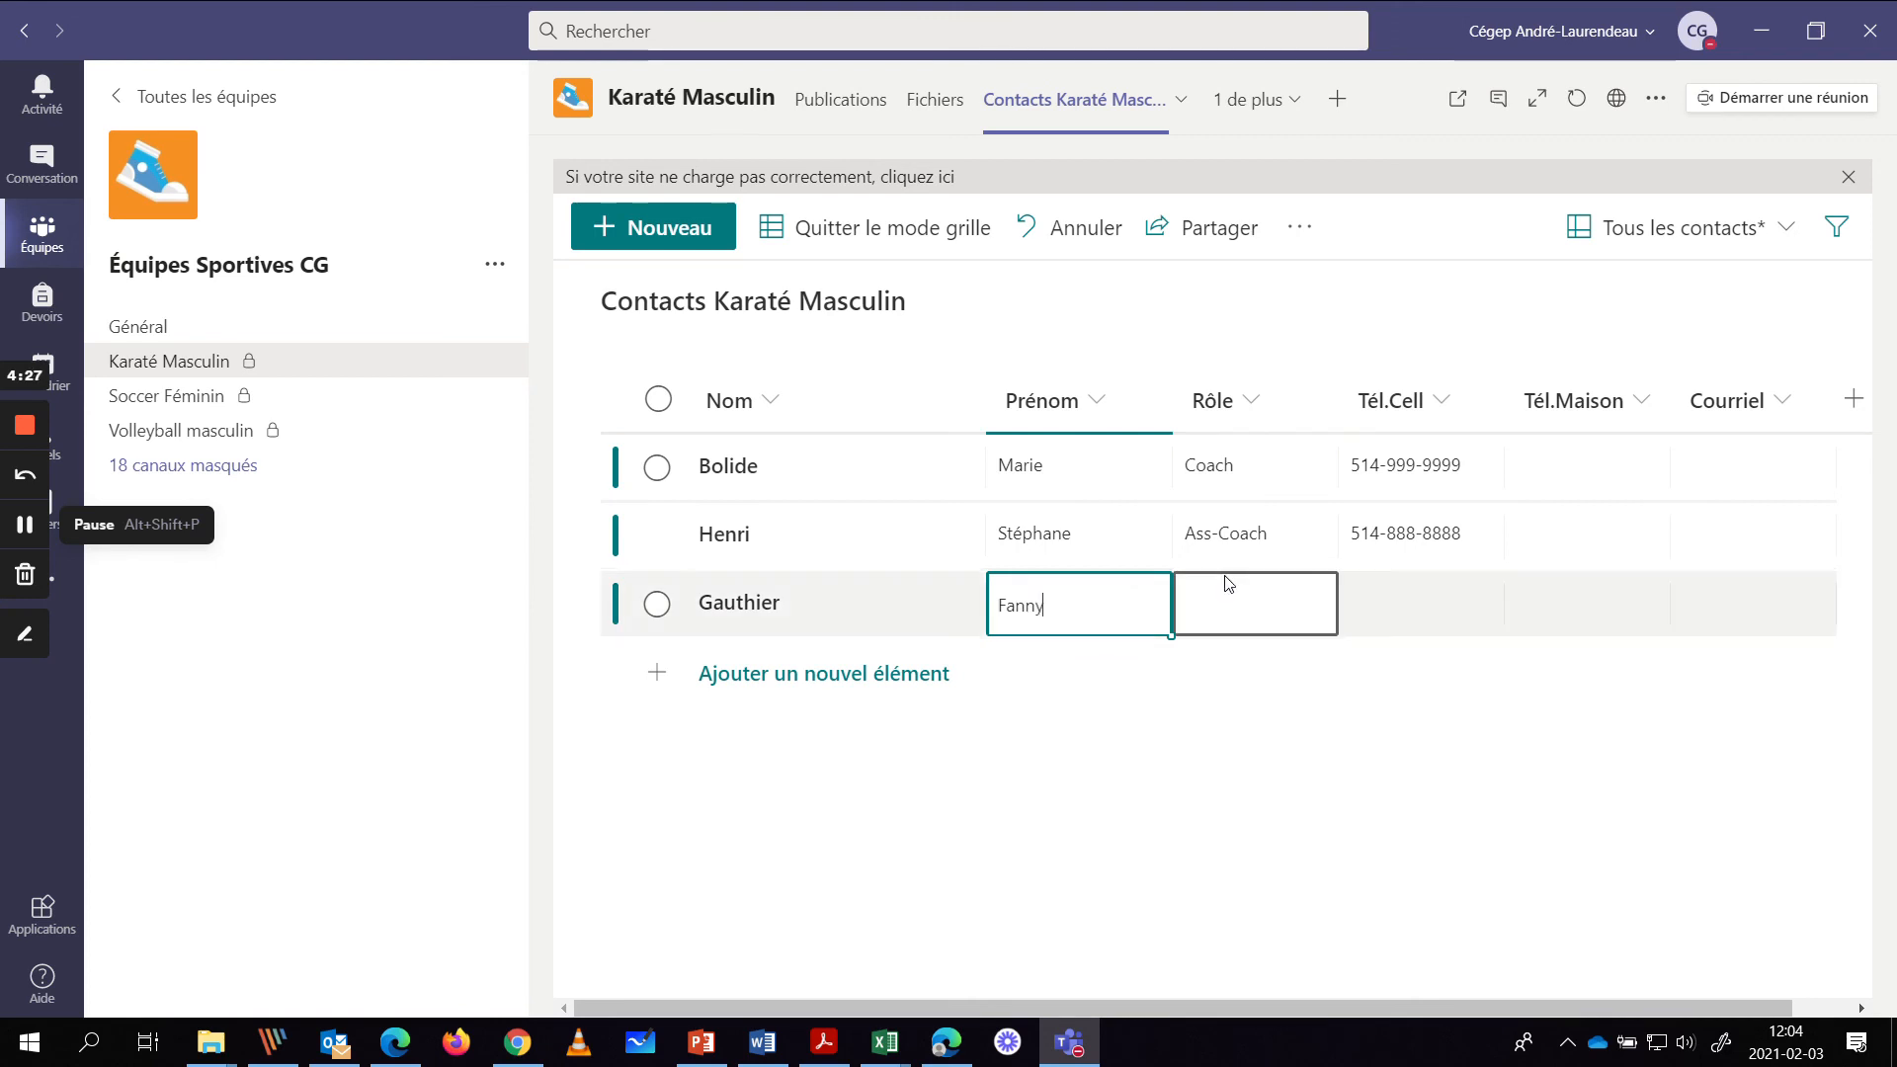
{"action": "left_click", "coordinate": [1228, 604]}
{"action": "type", "text": "A"}
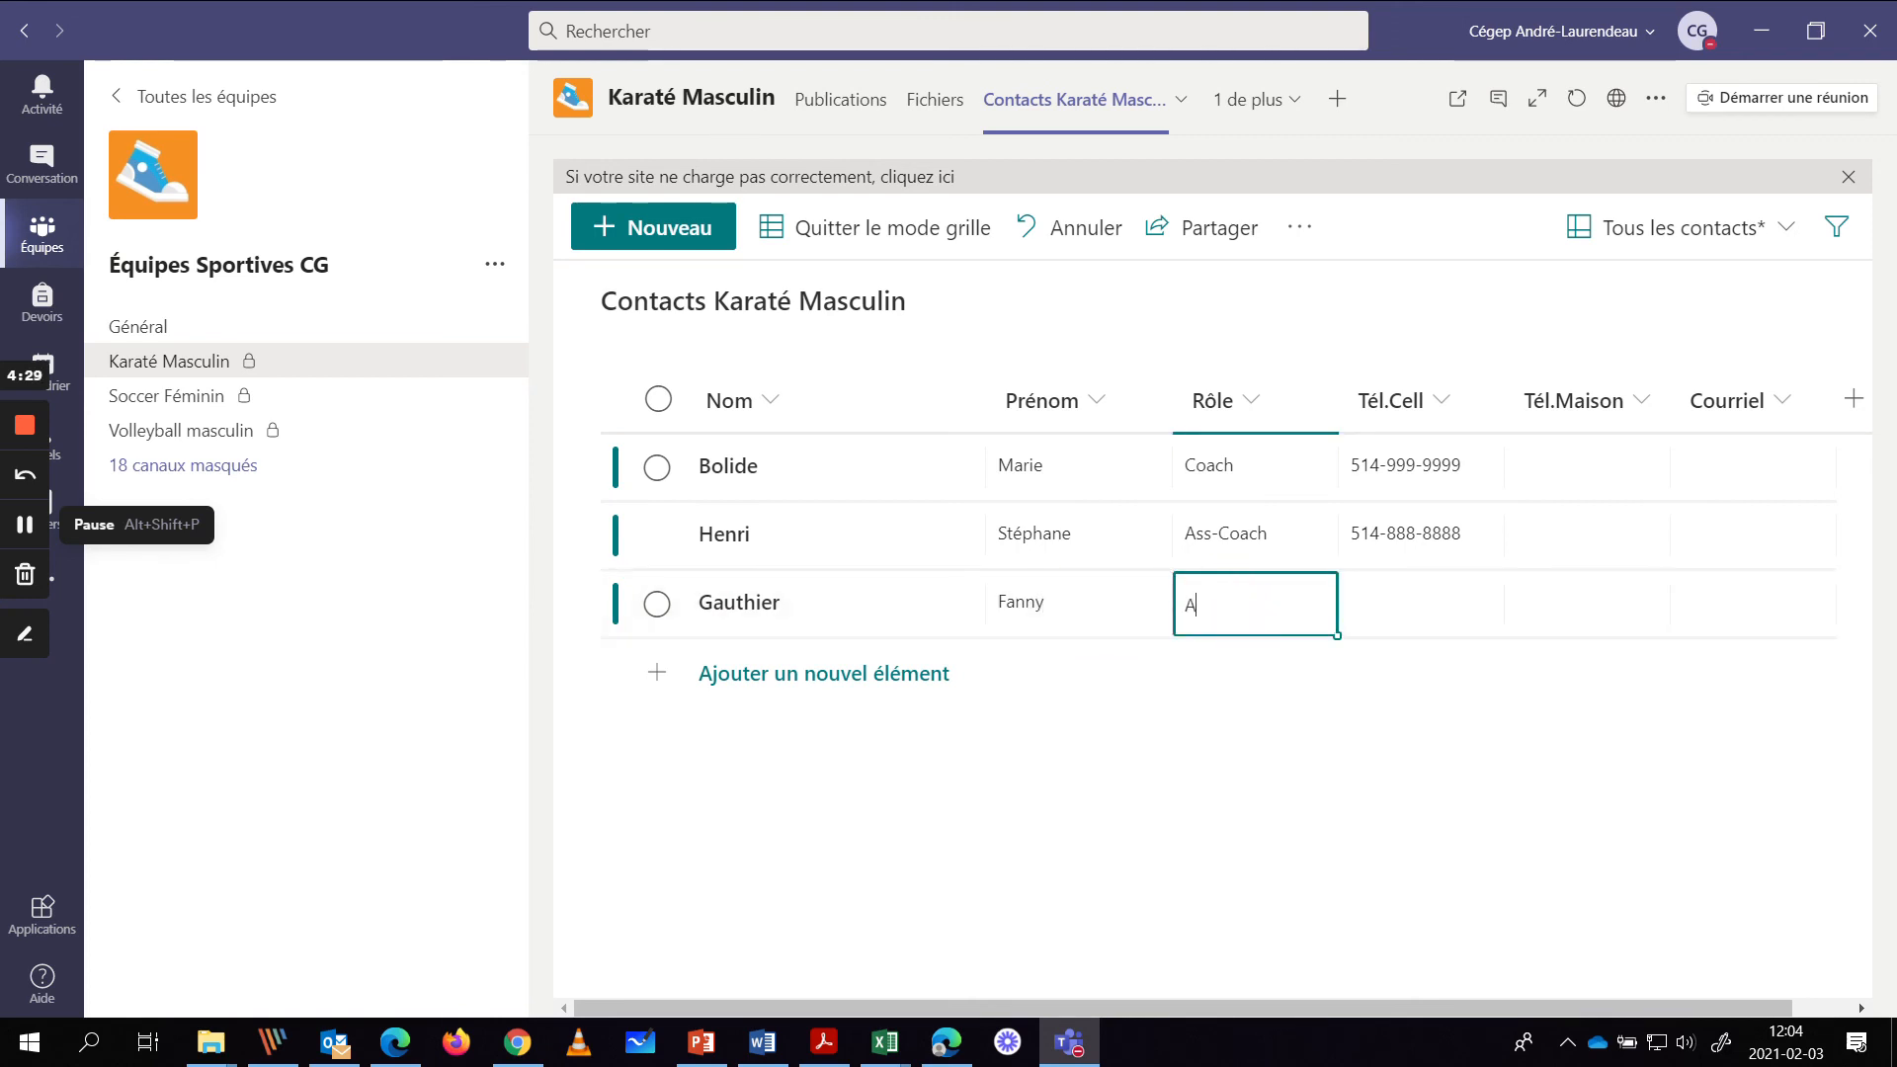
{"action": "type", "text": "thlète"}
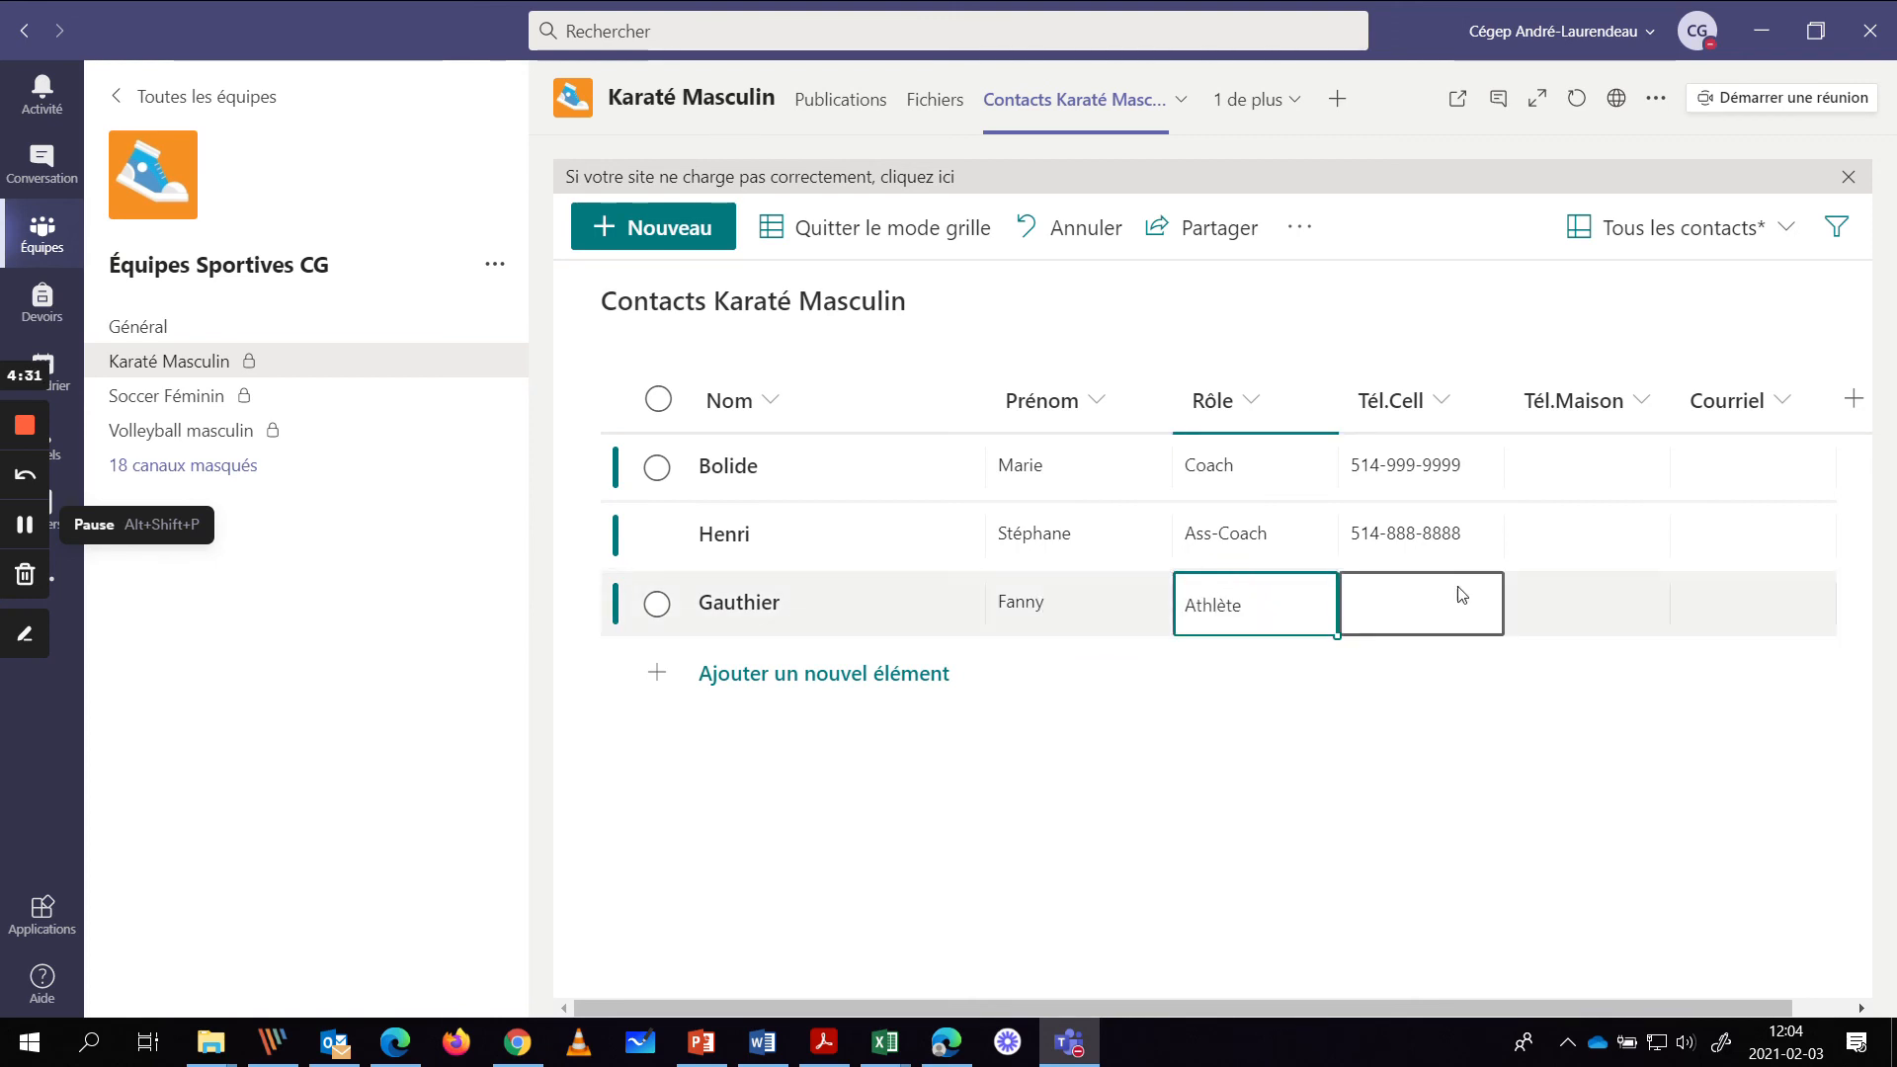
{"action": "left_click", "coordinate": [1444, 597]}
{"action": "left_click", "coordinate": [1397, 609]}
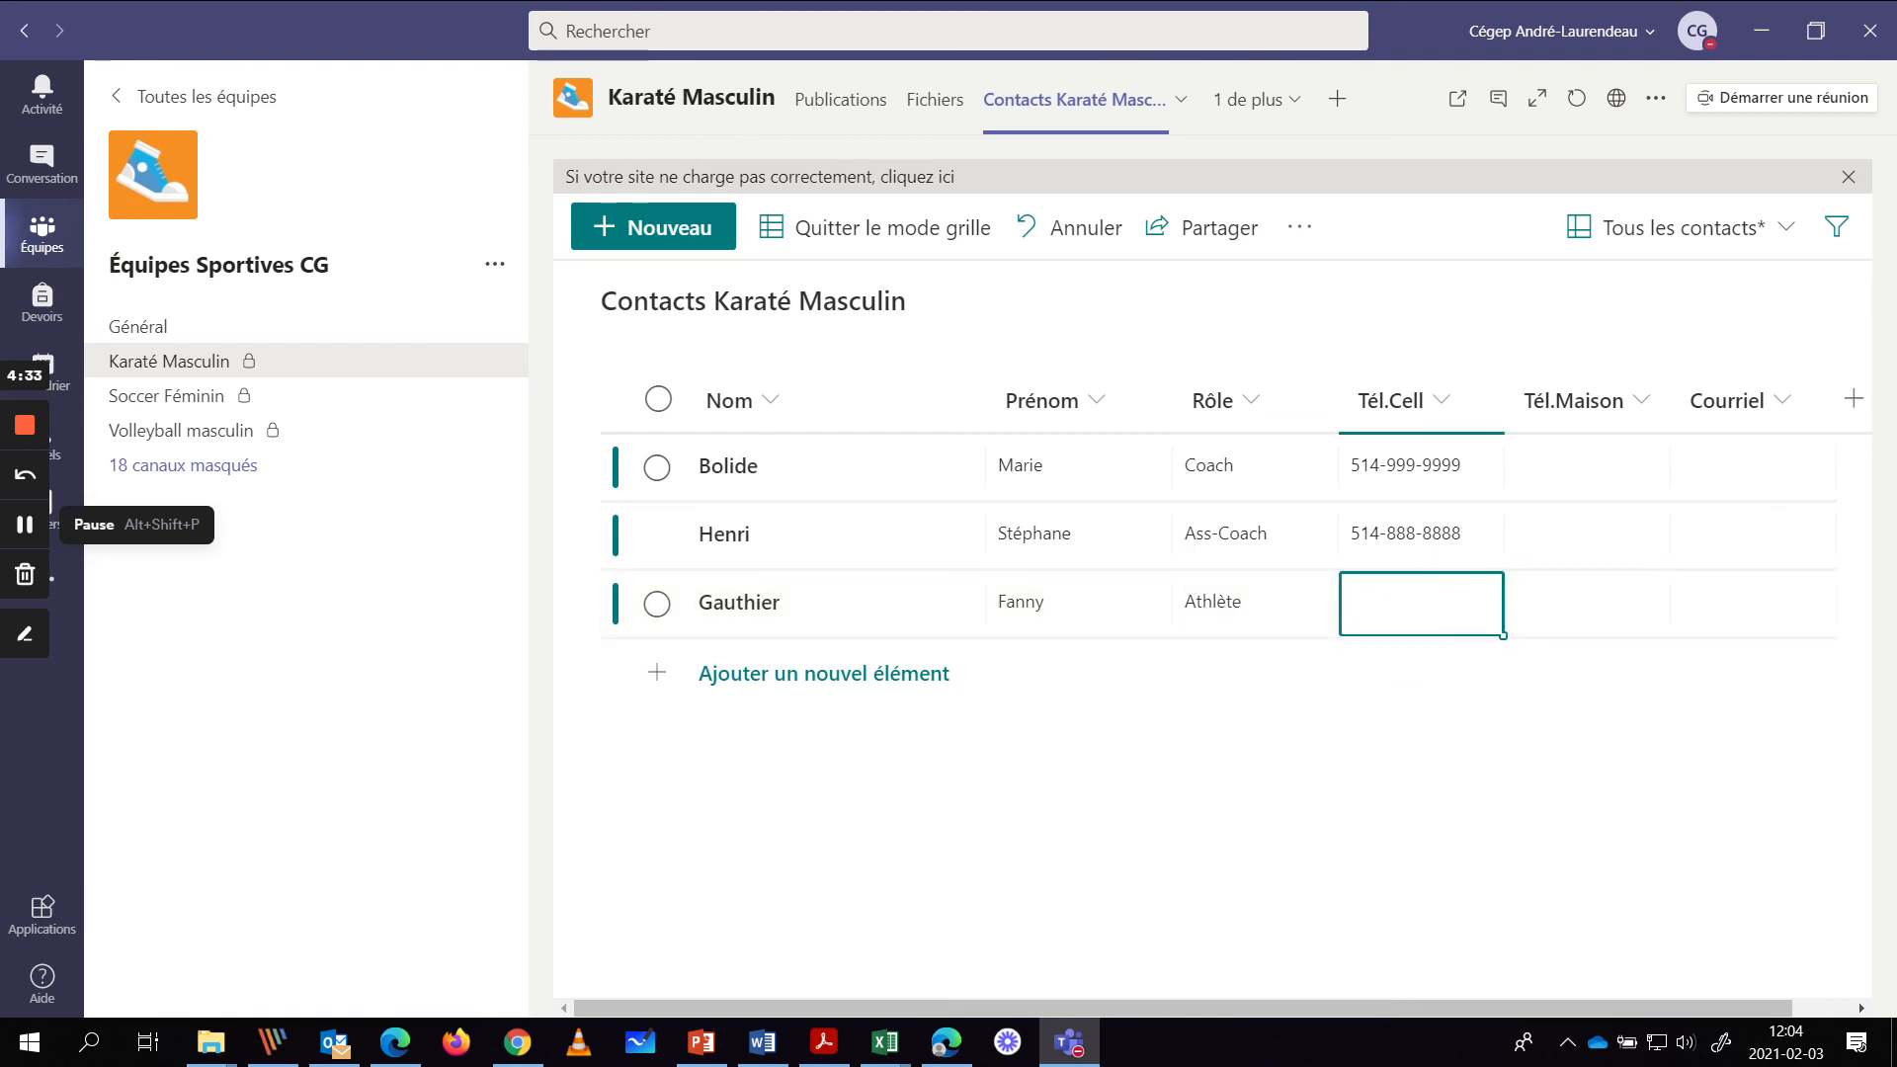
{"action": "type", "text": "514-777-7777"}
{"action": "left_click", "coordinate": [1554, 598]}
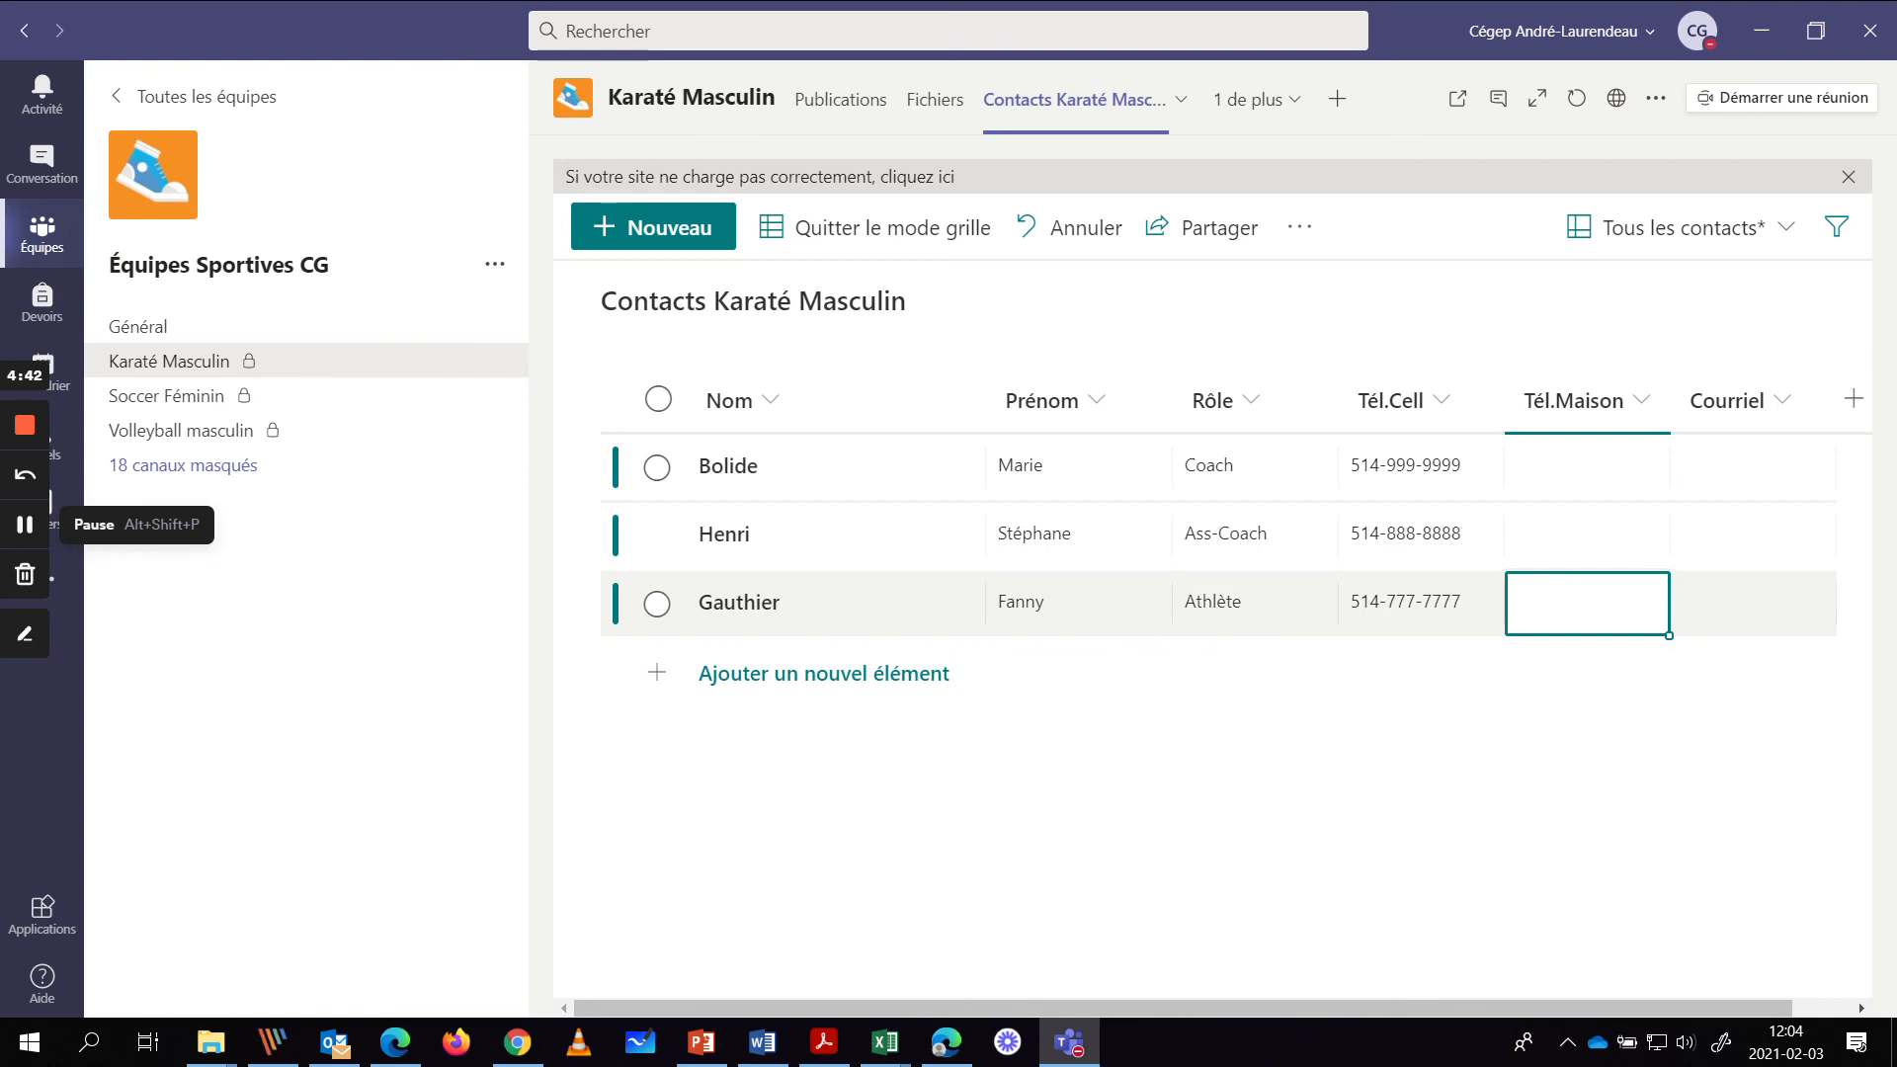
{"action": "key", "text": "Down"}
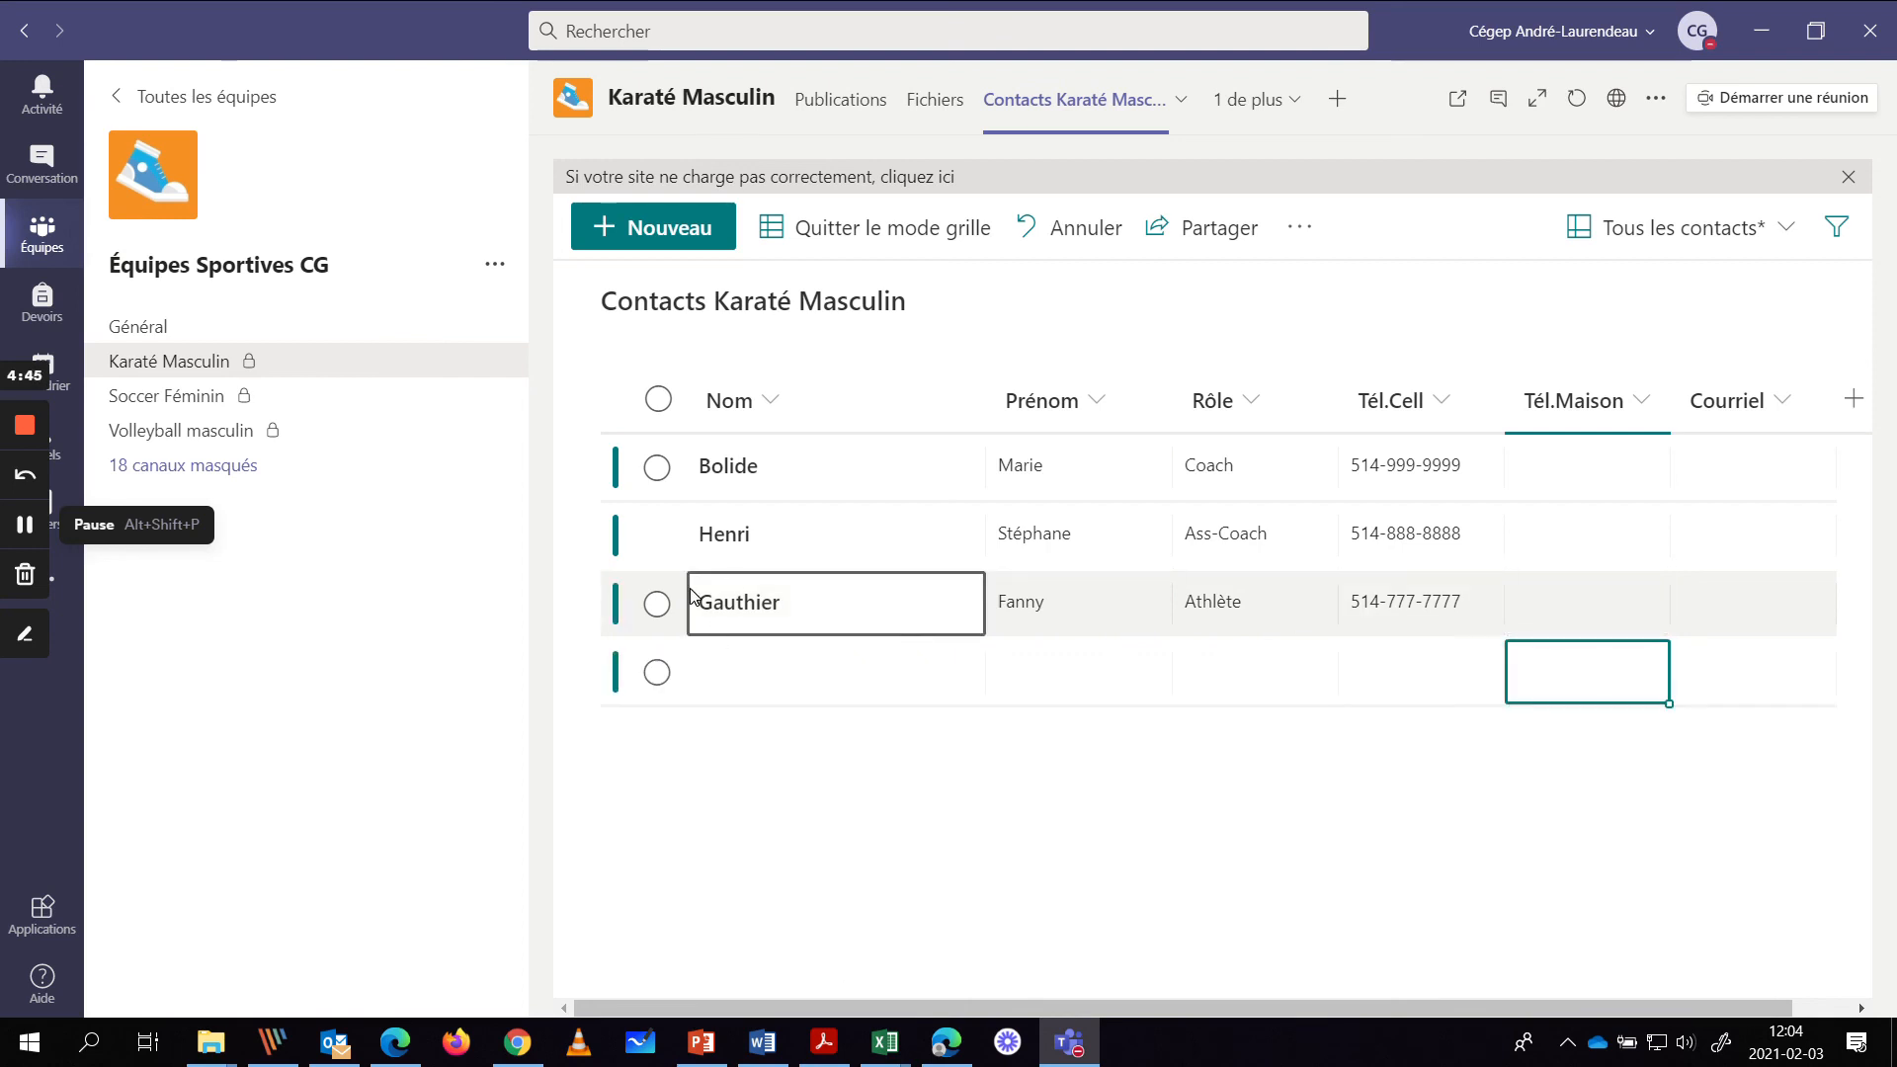